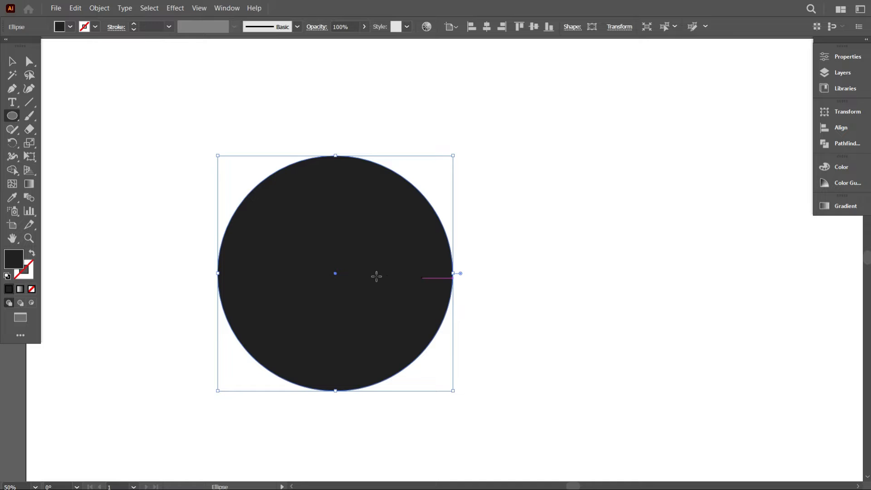
# Swap the circle's fill and stroke to leave a 1 pt outline without fill, and deselect it
pyautogui.click(32, 254)
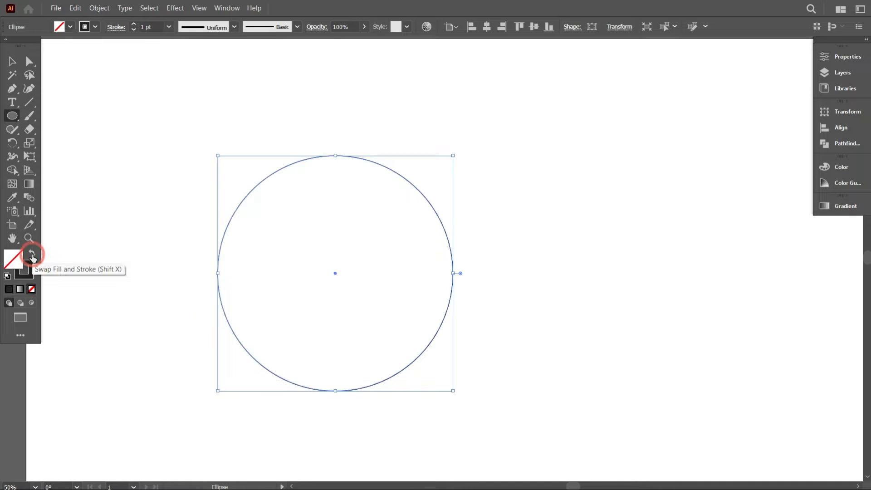
pyautogui.click(12, 61)
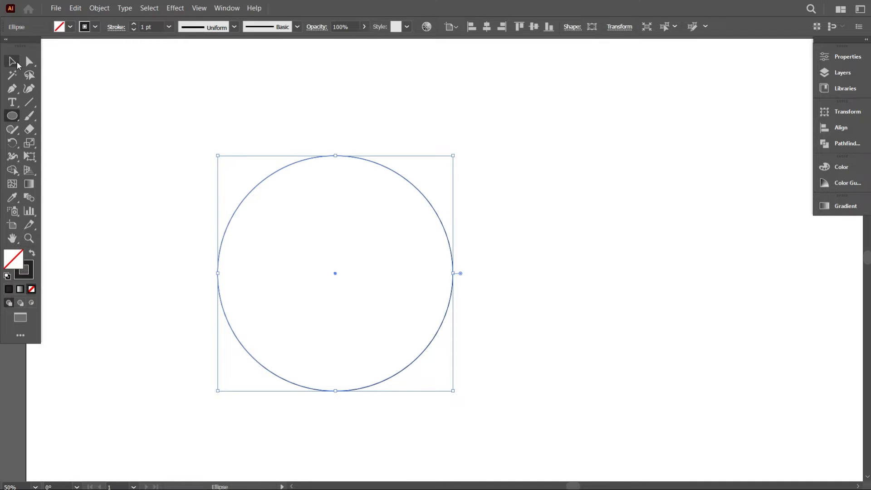
pyautogui.click(166, 73)
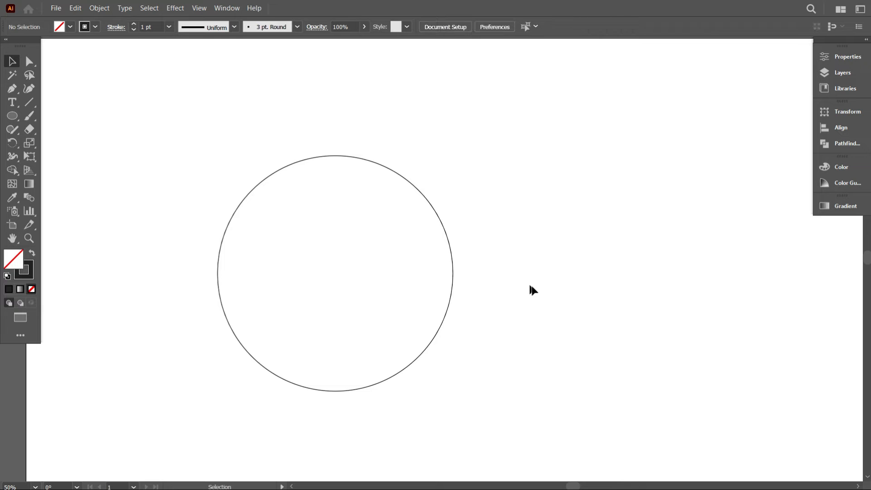
# Duplicate the circle to its right so that the copy overlaps about half of the original
pyautogui.moveTo(428, 243); pyautogui.dragTo(538, 289)
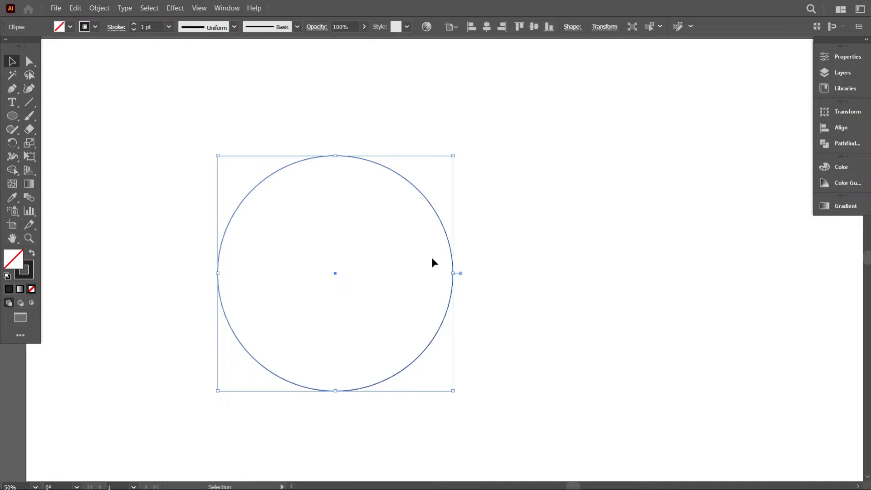
pyautogui.moveTo(451, 263); pyautogui.dragTo(573, 272)
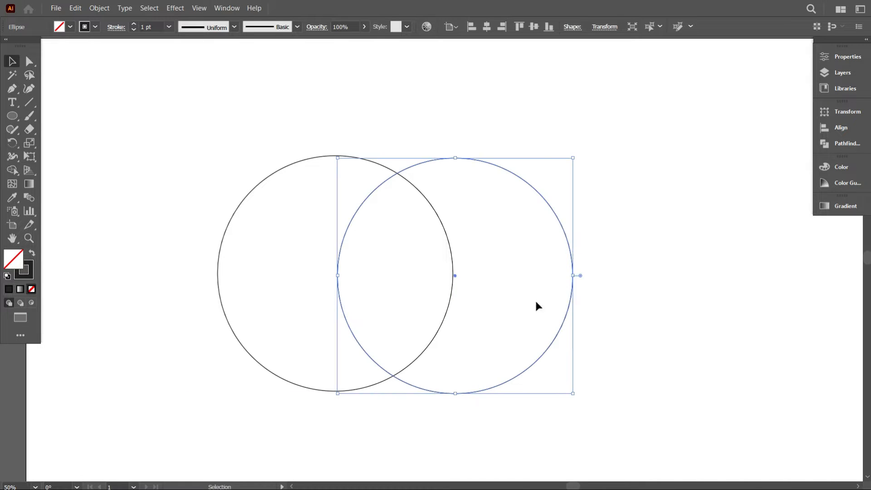
pyautogui.click(624, 268)
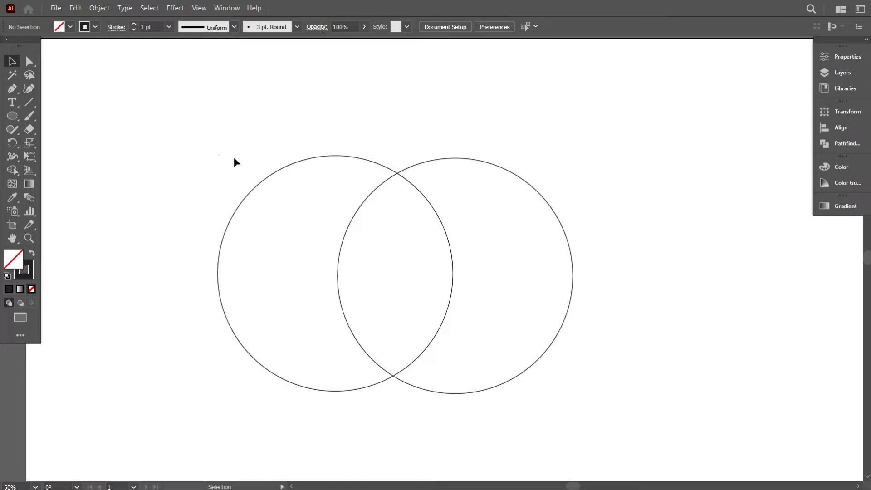
# Align the two overlapping circles with each other by their vertical centres
pyautogui.moveTo(217, 151); pyautogui.dragTo(603, 266)
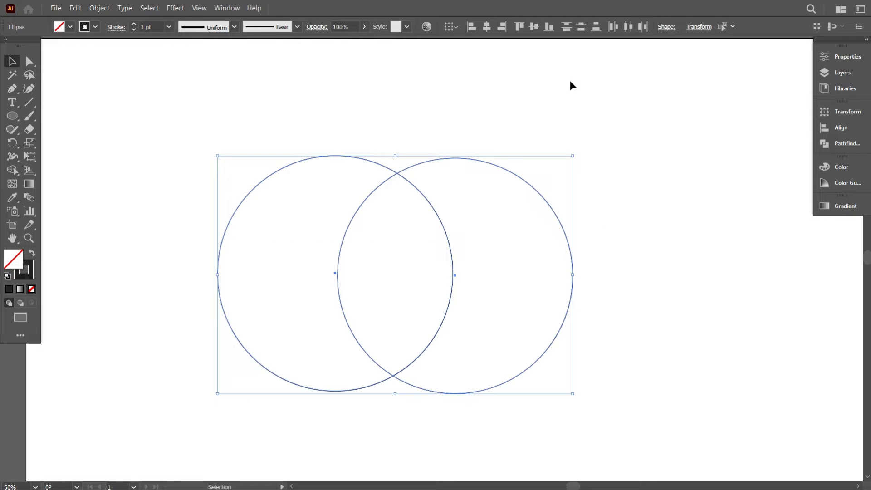
pyautogui.click(536, 28)
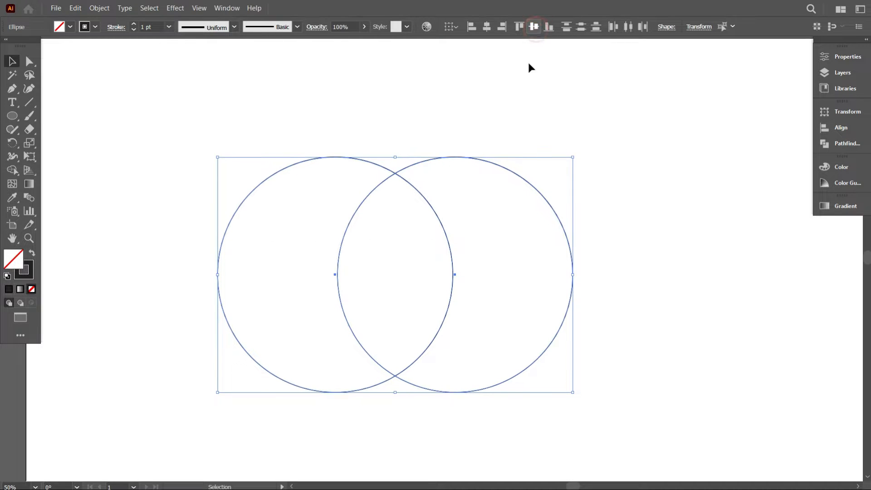
pyautogui.click(536, 117)
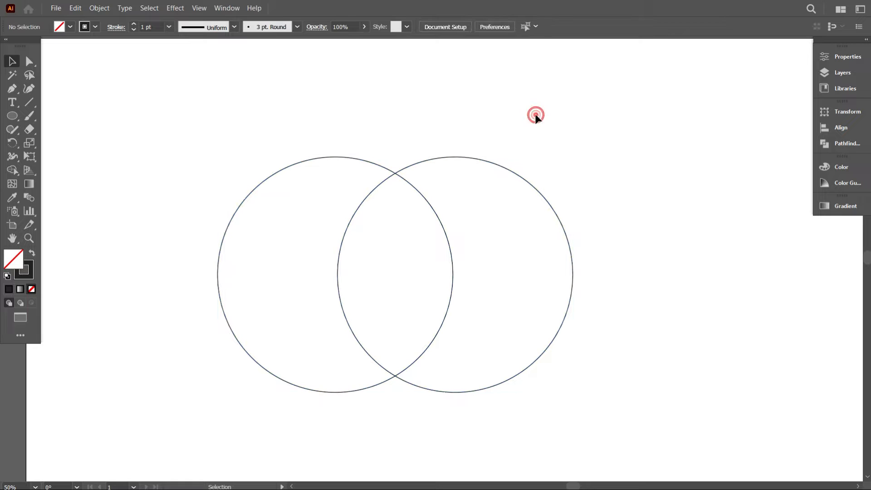
# Nudge the right circle slightly further right to narrow its overlap with the left circle
pyautogui.click(339, 260)
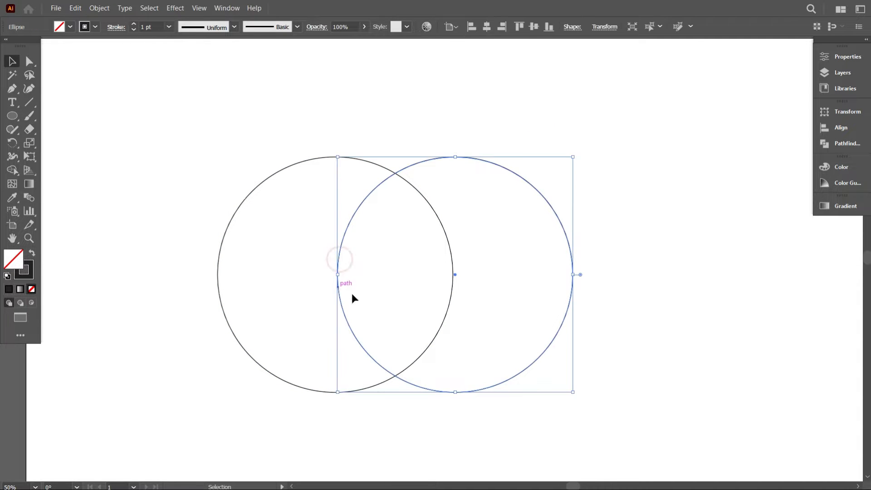
pyautogui.press('Right')
pyautogui.press('Right')
pyautogui.press('Right')
pyautogui.press('Right')
pyautogui.press('Right')
pyautogui.press('Right')
pyautogui.press('Right')
pyautogui.press('Right')
pyautogui.press('Right')
pyautogui.press('Right')
pyautogui.press('Right')
pyautogui.press('Right')
pyautogui.press('Right')
pyautogui.press('Right')
pyautogui.press('Right')
pyautogui.press('Right')
pyautogui.press('Right')
pyautogui.press('Right')
pyautogui.press('Right')
pyautogui.press('Right')
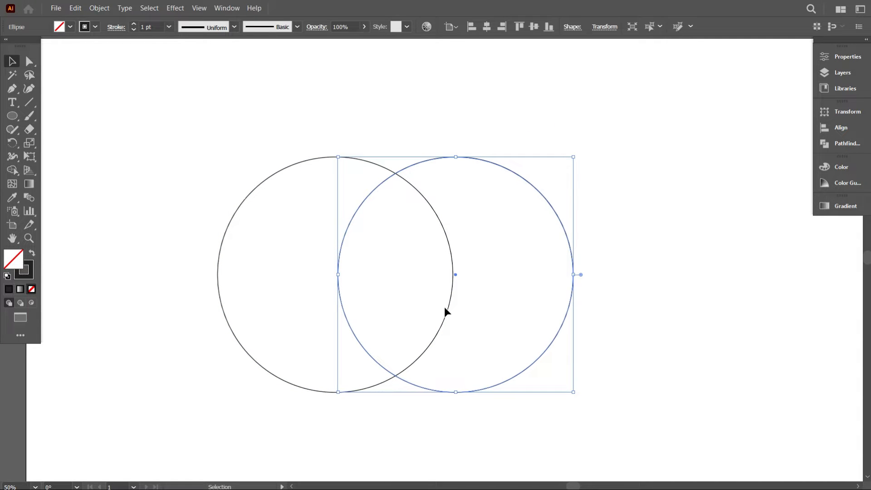
pyautogui.press('Right')
pyautogui.press('Right')
pyautogui.press('Right')
pyautogui.press('Right')
pyautogui.press('Right')
pyautogui.press('Right')
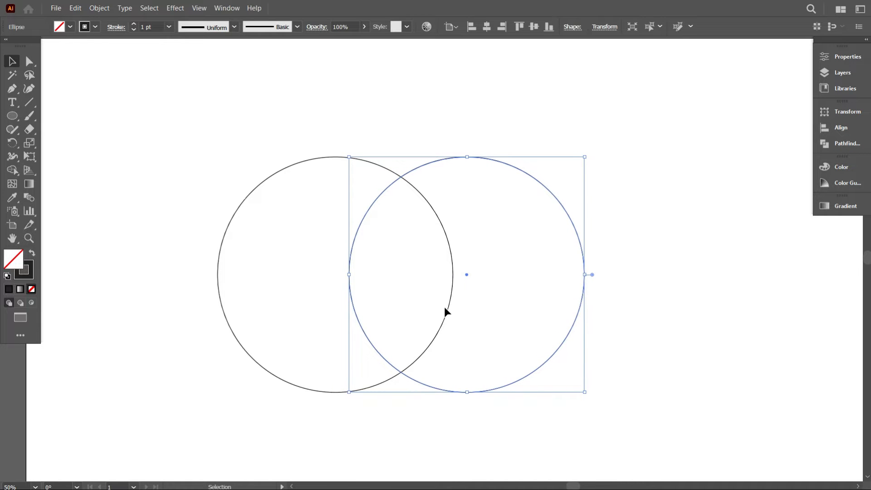
pyautogui.press('Left')
pyautogui.press('Left')
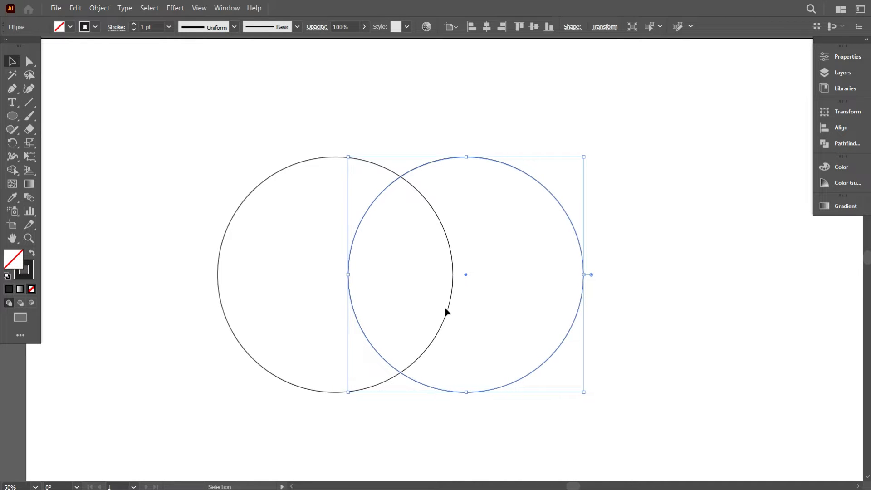
pyautogui.scroll(-2, 445, 306)
pyautogui.click(416, 401)
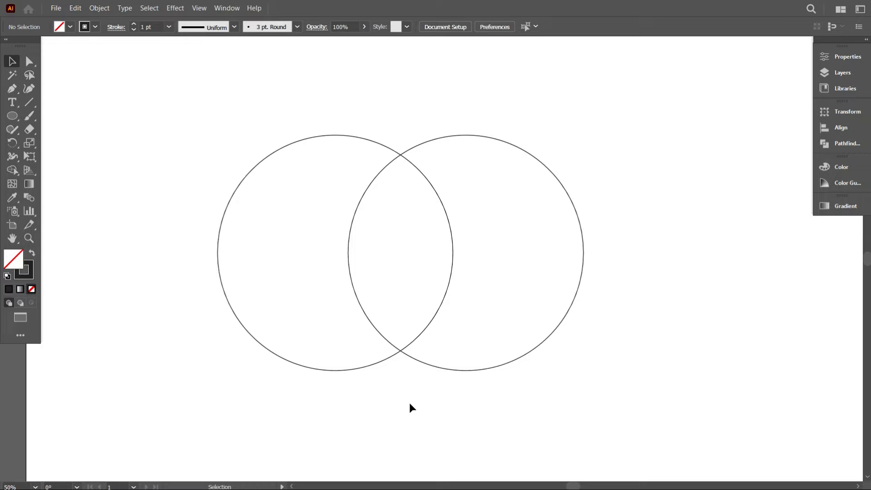
# Draw a straight horizontal line across the overlap of both circles and shift it slightly above their centres
pyautogui.click(29, 102)
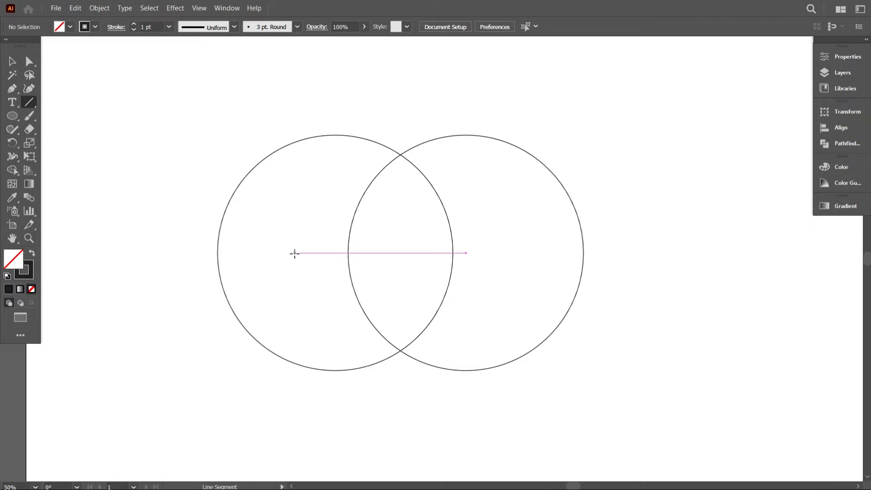
pyautogui.moveTo(294, 252); pyautogui.dragTo(537, 263)
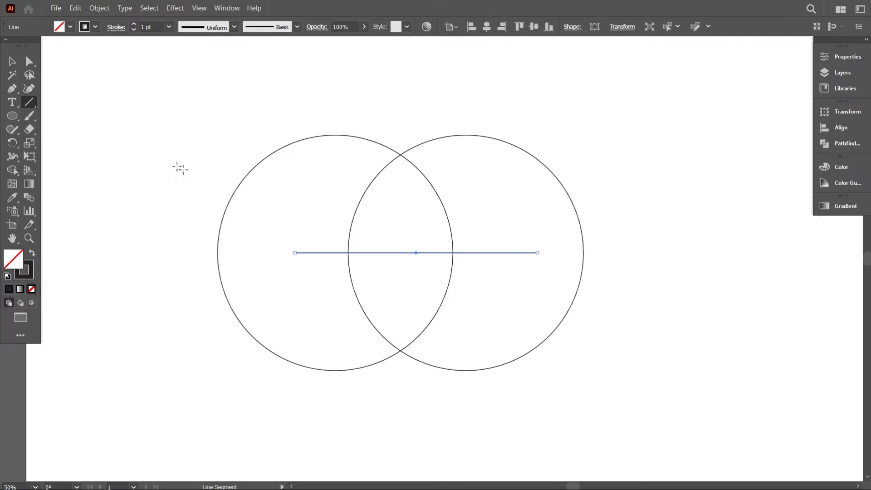
pyautogui.click(12, 61)
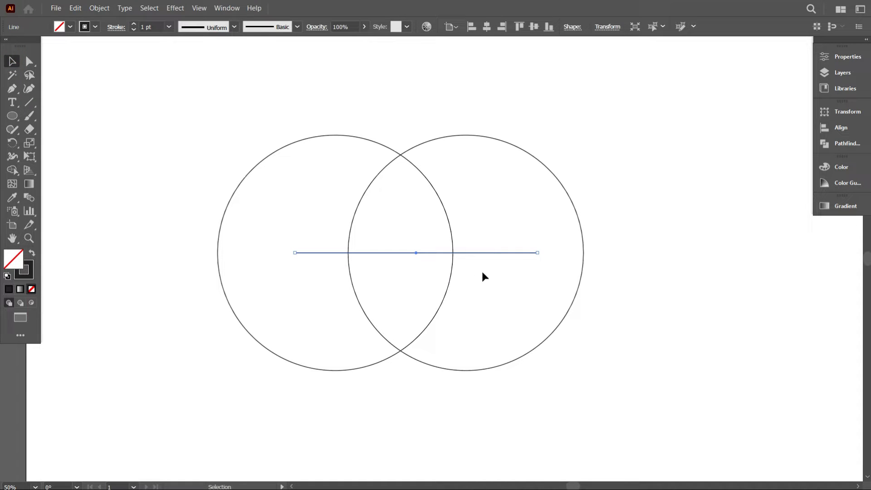
pyautogui.hotkey('shift', 'Up')
pyautogui.hotkey('shift', 'Up')
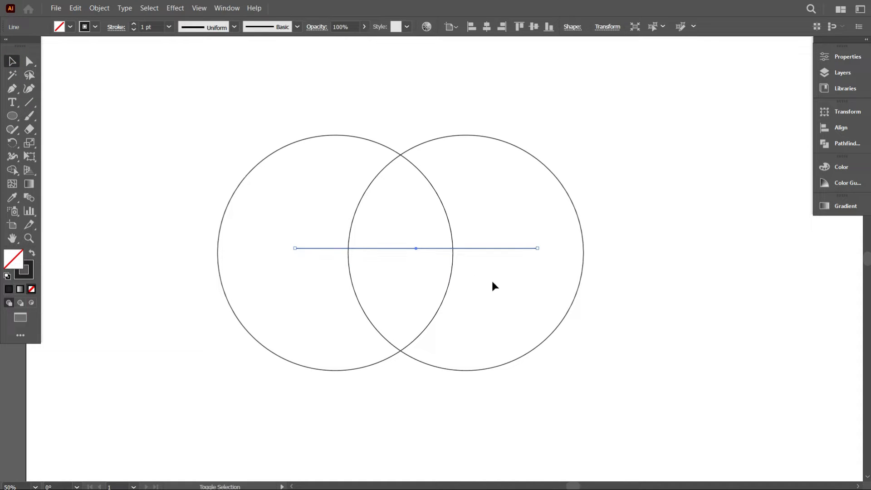
pyautogui.hotkey('shift', 'Up')
pyautogui.hotkey('shift', 'Up')
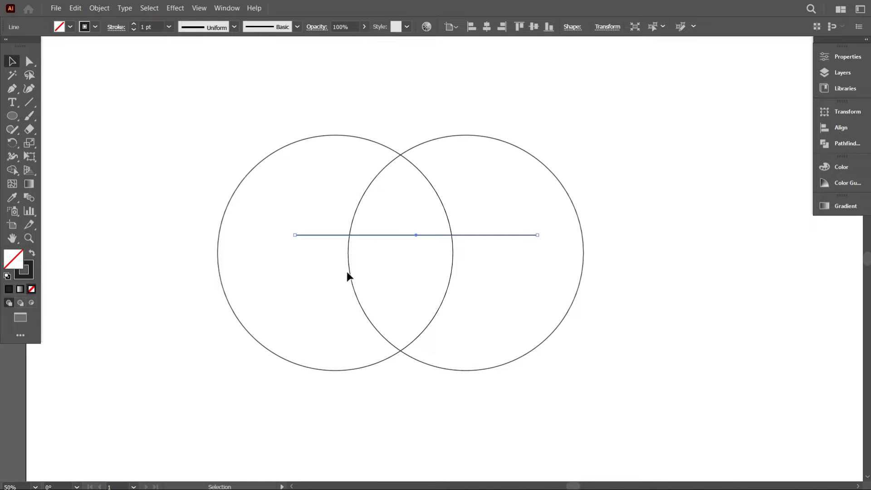
pyautogui.click(345, 302)
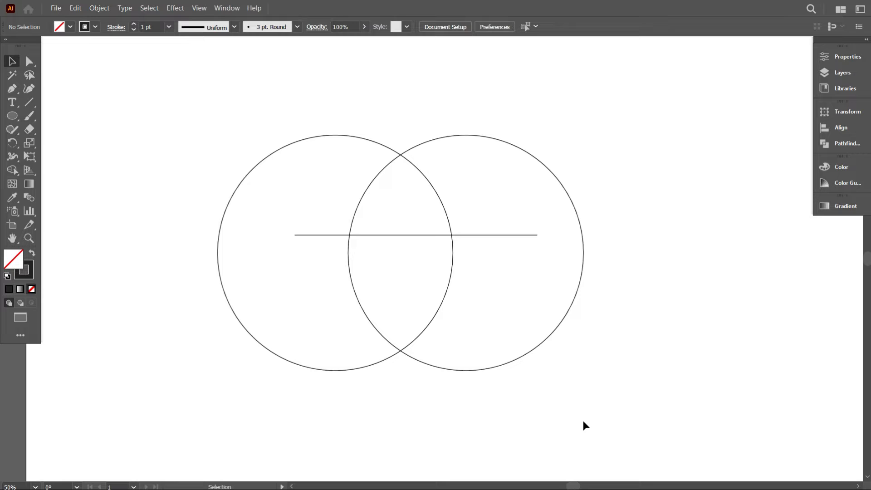
# Remove everything outside the overlap below the line with the Shape Builder, keeping only a flat-topped shield outline
pyautogui.moveTo(592, 397); pyautogui.dragTo(166, 133)
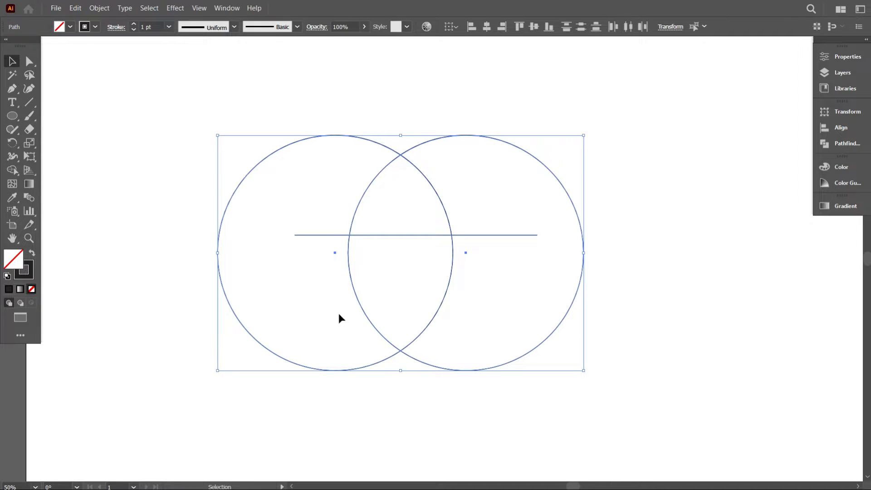
pyautogui.scroll(1, 339, 312)
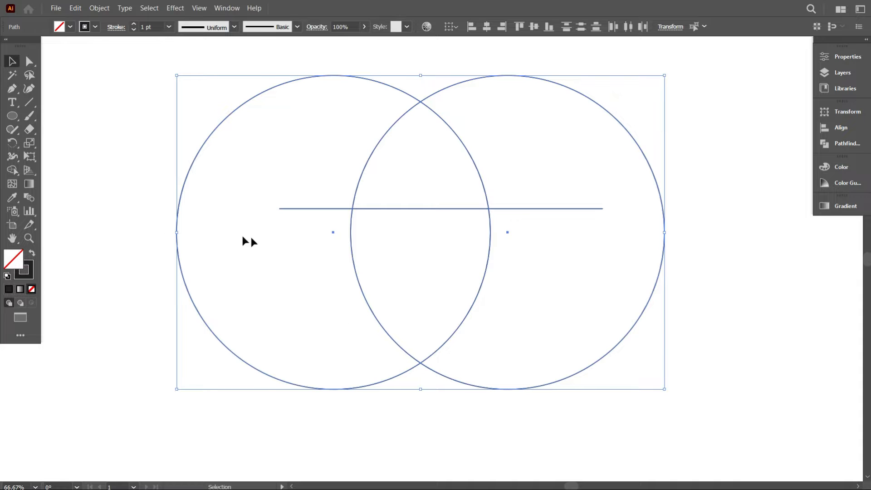
pyautogui.click(12, 171)
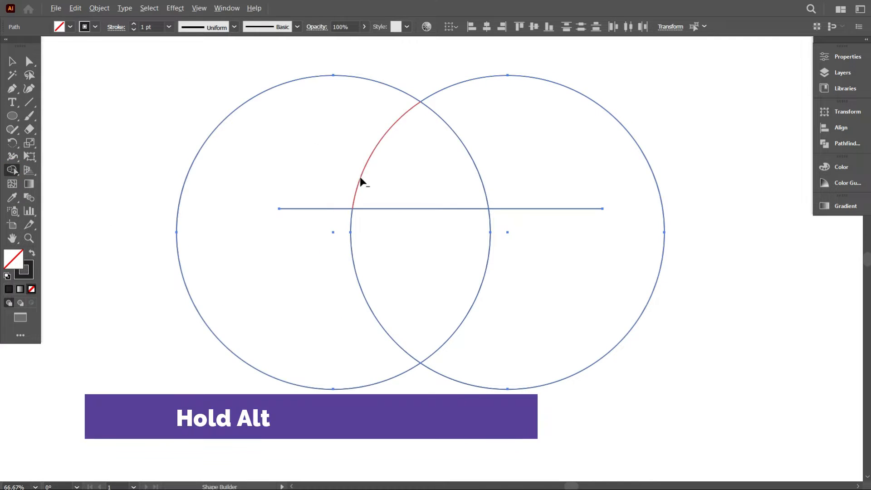
pyautogui.moveTo(361, 175)
pyautogui.keyDown('alt'); pyautogui.mouseDown()
pyautogui.moveTo(321, 213)
pyautogui.moveTo(323, 185)
pyautogui.mouseUp(); pyautogui.keyUp('alt')
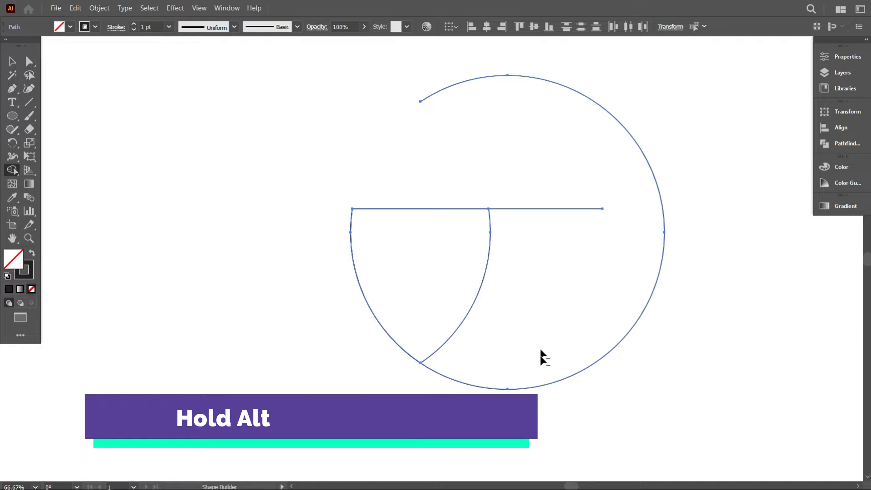
pyautogui.keyDown('alt'); pyautogui.moveTo(539, 355); pyautogui.dragTo(522, 176); pyautogui.keyUp('alt')
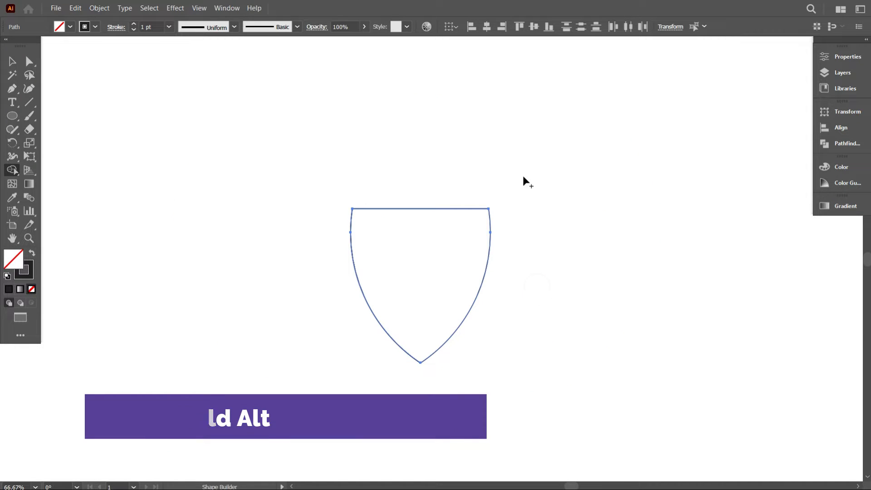
pyautogui.click(12, 60)
pyautogui.click(451, 309)
# Move the whole shield outline up and right to roughly the centre of the artboard and deselect it
pyautogui.hotkey('ctrl', '-')
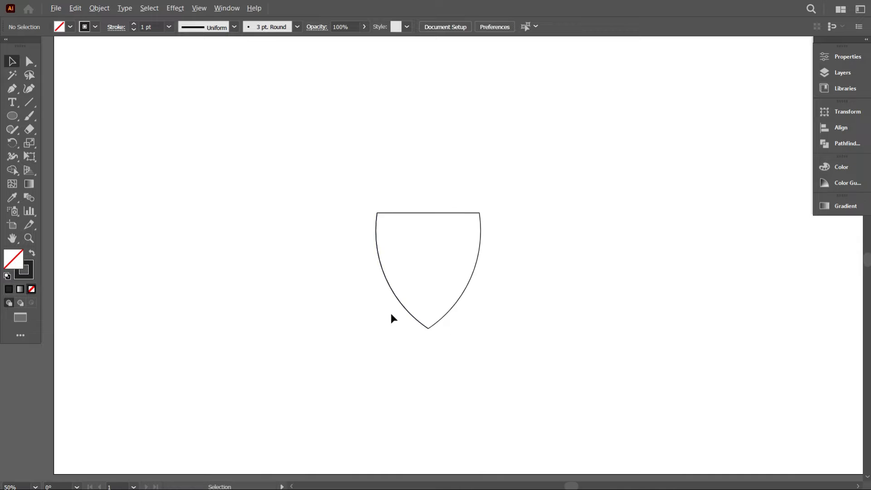
pyautogui.hotkey('ctrl', '-')
pyautogui.moveTo(513, 353); pyautogui.dragTo(390, 254)
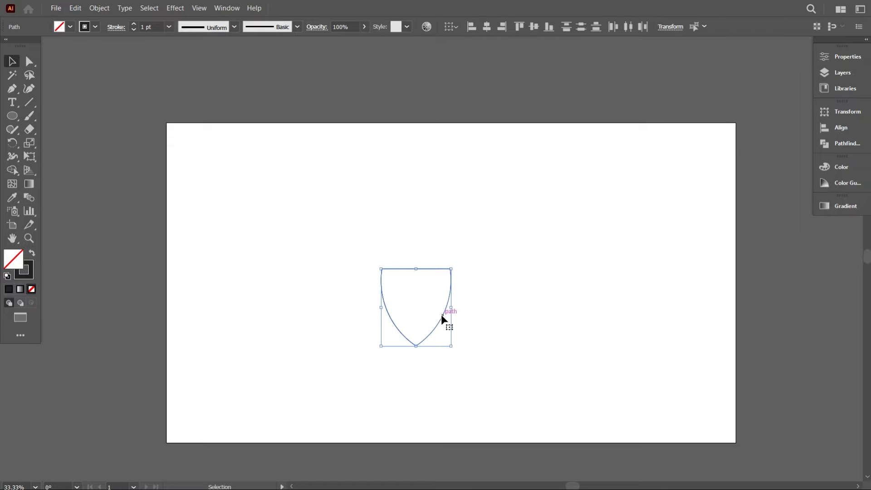
pyautogui.moveTo(441, 317); pyautogui.dragTo(518, 285)
pyautogui.keyDown('alt'); pyautogui.scroll(2, 468, 300); pyautogui.keyUp('alt')
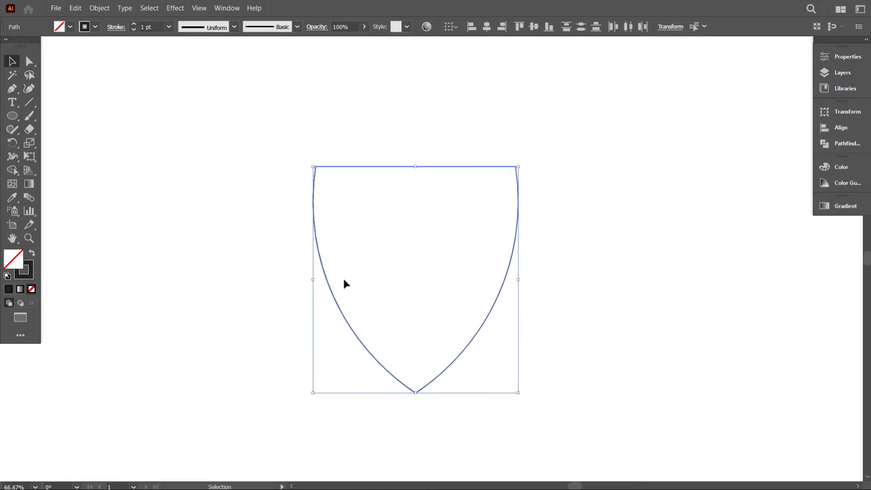
pyautogui.click(298, 270)
pyautogui.scroll(1, 310, 282)
pyautogui.keyDown('alt'); pyautogui.scroll(-1, 310, 282); pyautogui.keyUp('alt')
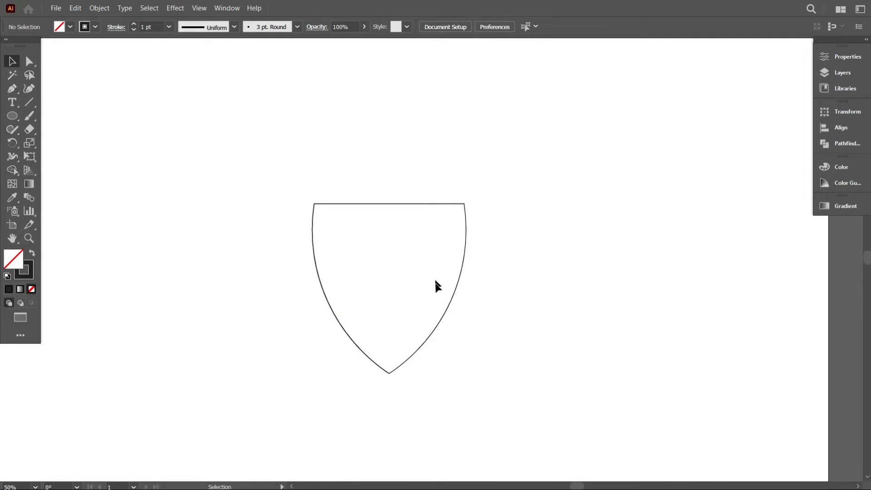
# Draw a vertical line along the shield's left edge, extending beyond its top and bottom
pyautogui.click(30, 102)
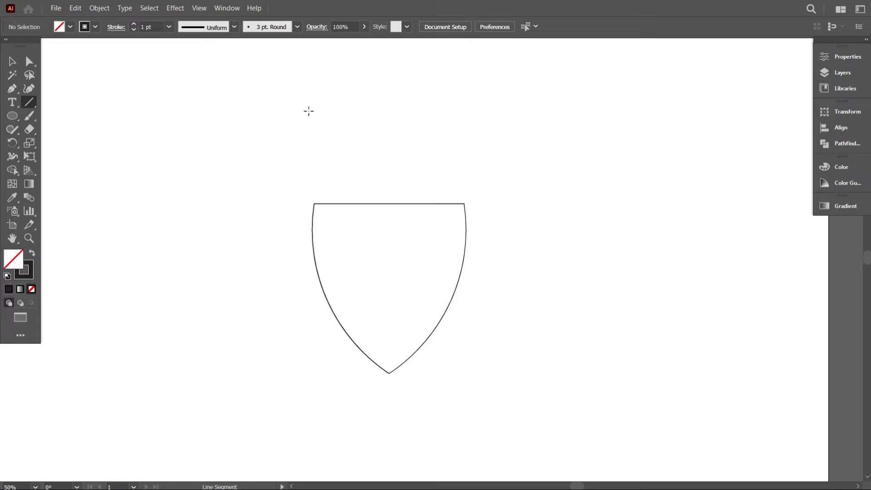
pyautogui.moveTo(311, 113); pyautogui.dragTo(313, 432)
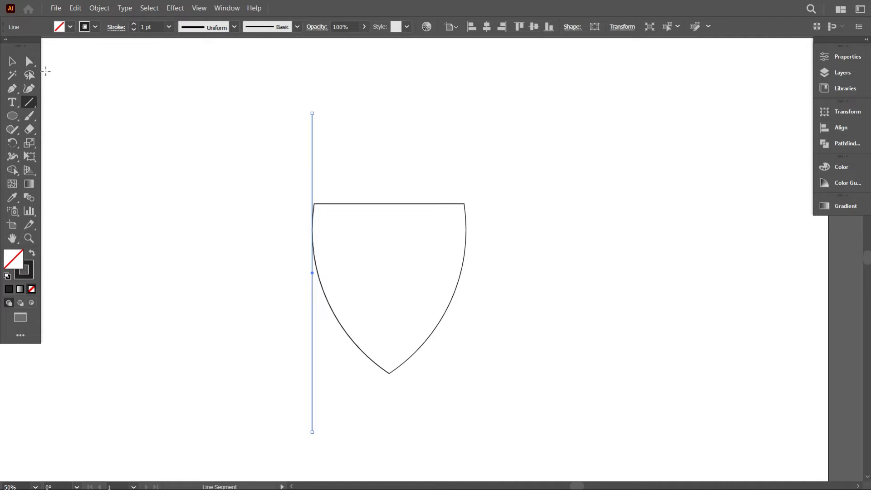
pyautogui.click(12, 60)
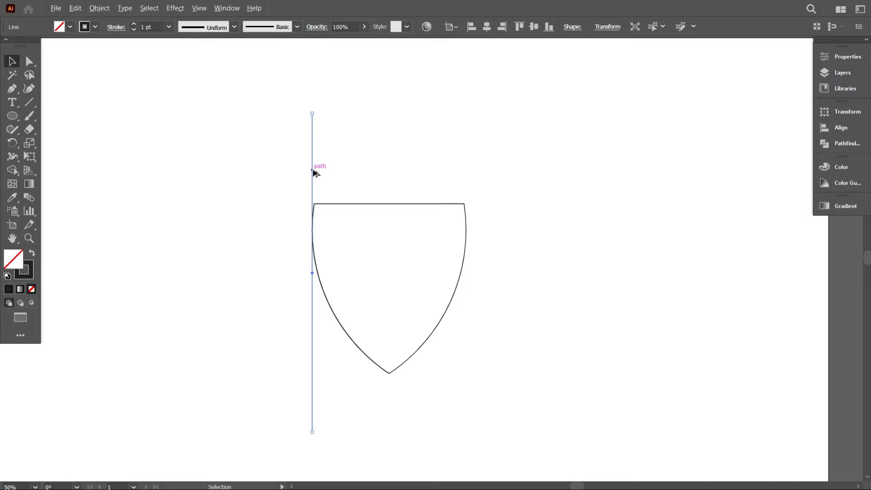
# Duplicate the vertical line a short distance to the right and repeat the copy ten times across the shield's width
pyautogui.moveTo(313, 170); pyautogui.dragTo(327, 171)
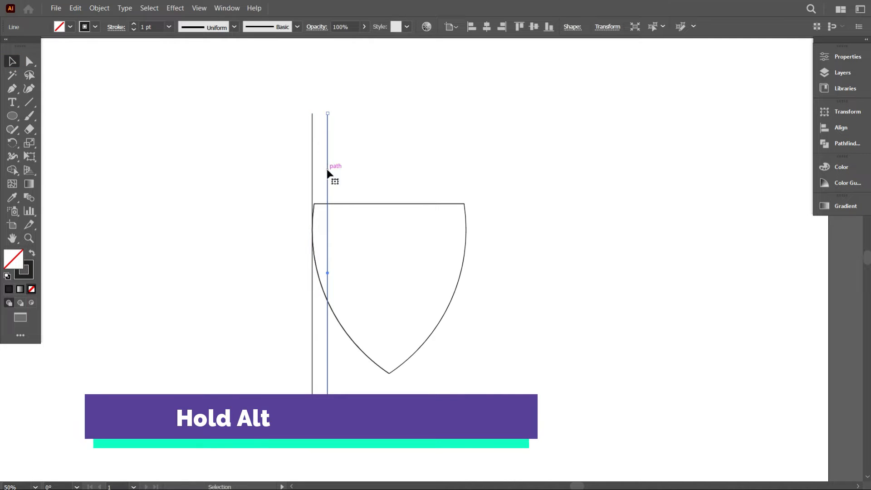
pyautogui.hotkey('ctrl', 'd')
pyautogui.hotkey('ctrl', 'd')
pyautogui.hotkey('ctrl', 'd')
pyautogui.hotkey('ctrl', 'd')
pyautogui.hotkey('ctrl', 'd')
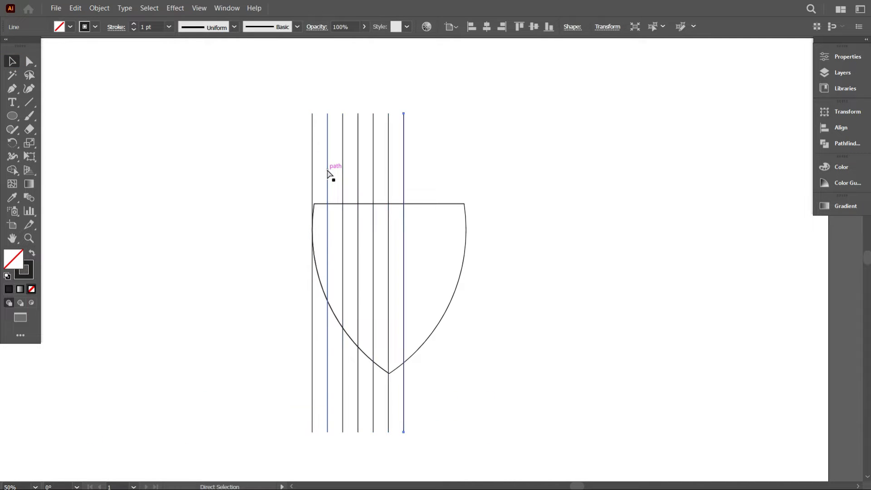
pyautogui.hotkey('ctrl', 'd')
pyautogui.hotkey('ctrl', 'd')
pyautogui.hotkey('ctrl', 'd')
pyautogui.hotkey('ctrl', 'd')
pyautogui.hotkey('ctrl', 'd')
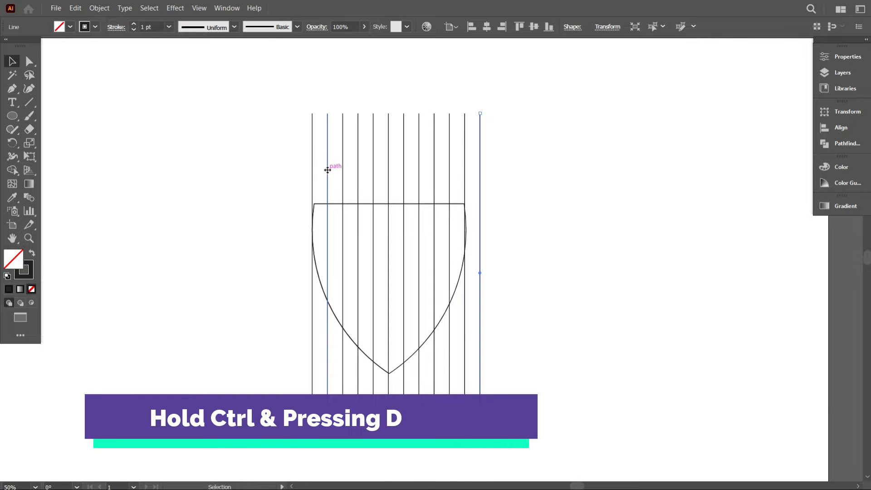
# Scale all the vertical lines down proportionally so the rightmost one touches the shield's right edge
pyautogui.click(539, 217)
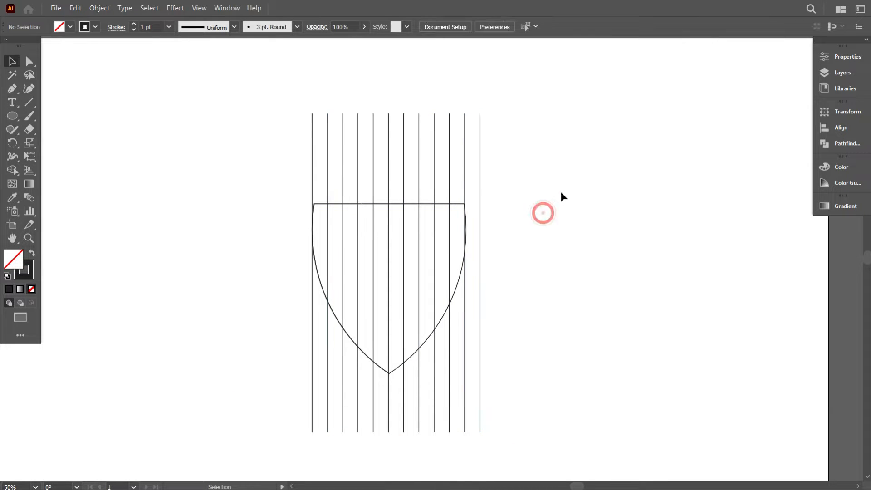
pyautogui.moveTo(558, 188); pyautogui.dragTo(283, 124)
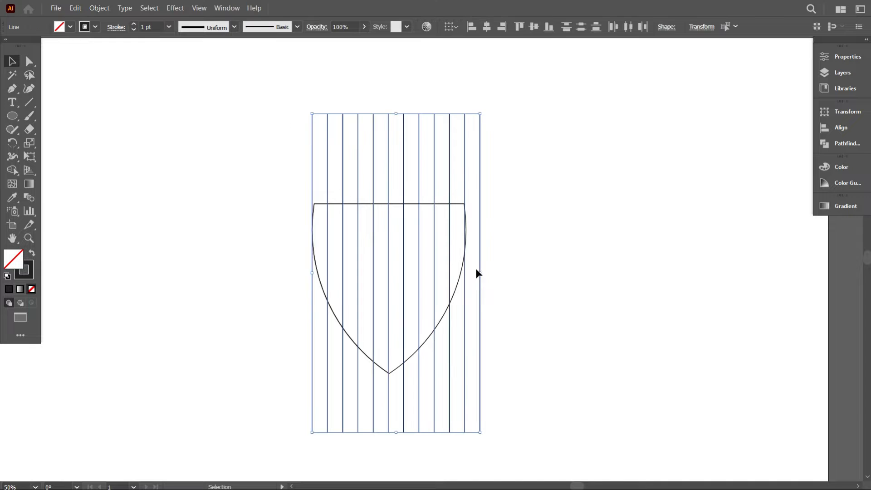
pyautogui.moveTo(480, 272); pyautogui.dragTo(467, 254)
pyautogui.click(517, 278)
pyautogui.scroll(-2, 472, 279)
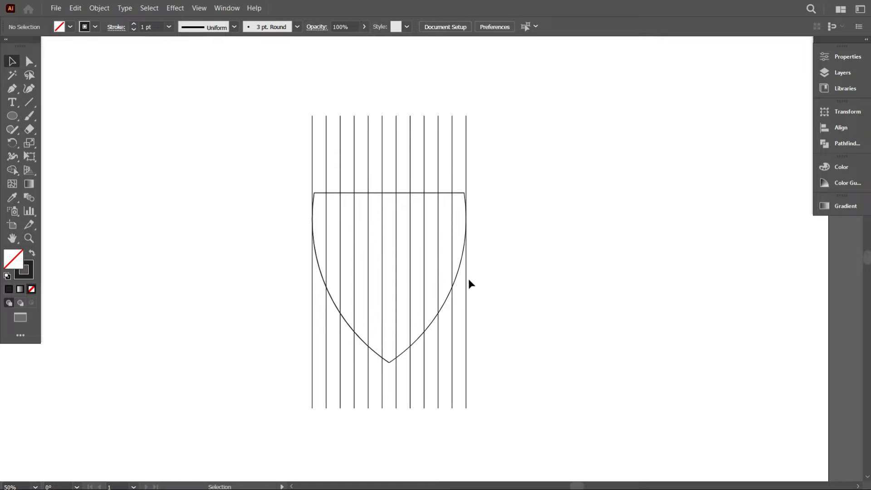
pyautogui.scroll(1, 469, 216)
pyautogui.keyDown('alt'); pyautogui.scroll(4, 468, 215); pyautogui.keyUp('alt')
pyautogui.keyDown('alt'); pyautogui.scroll(-3, 491, 268); pyautogui.keyUp('alt')
pyautogui.keyDown('alt'); pyautogui.scroll(-4, 491, 268); pyautogui.keyUp('alt')
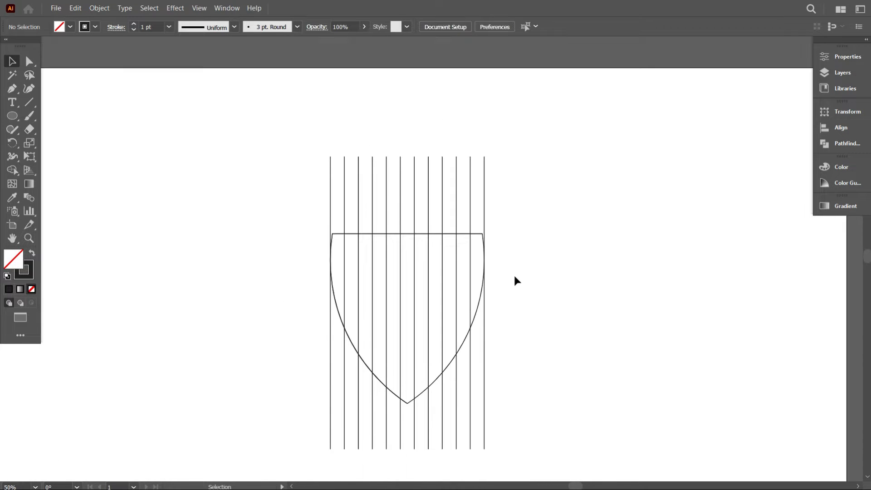
pyautogui.scroll(-1, 513, 274)
pyautogui.click(535, 276)
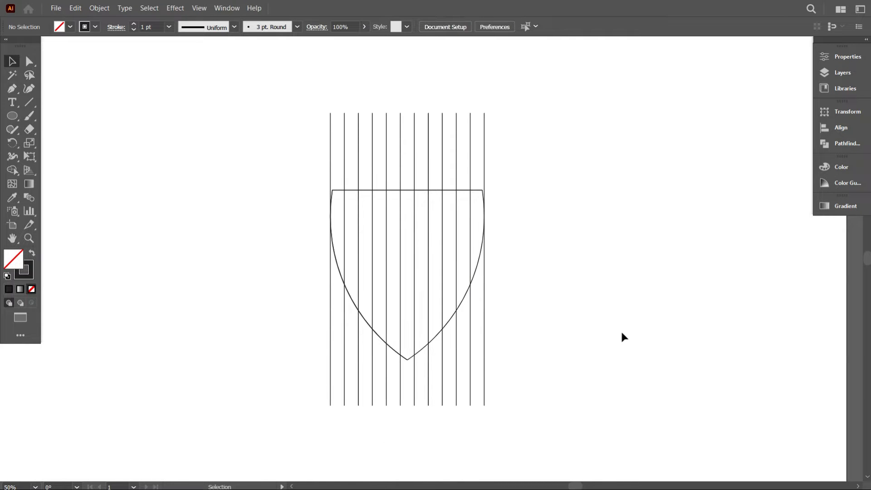
# Group all the vertical lines, leaving the shield outline out of the group
pyautogui.moveTo(254, 116); pyautogui.dragTo(538, 140)
pyautogui.rightClick(539, 140)
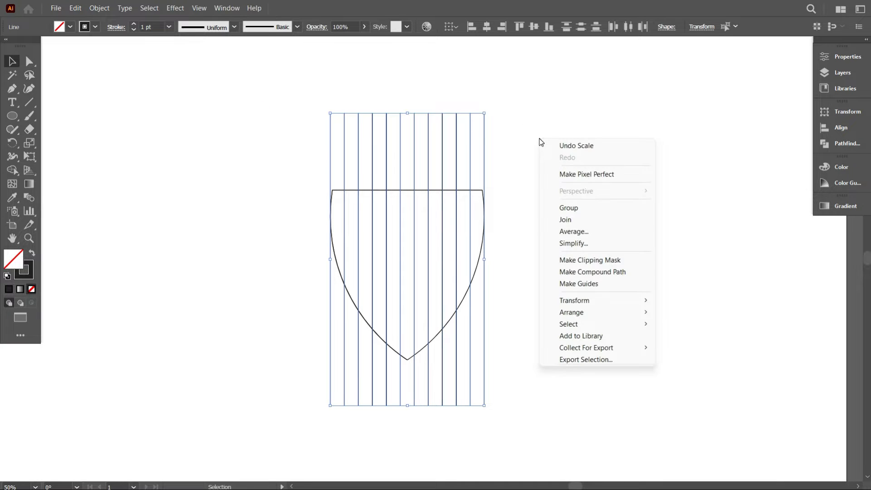
pyautogui.click(570, 208)
pyautogui.click(570, 207)
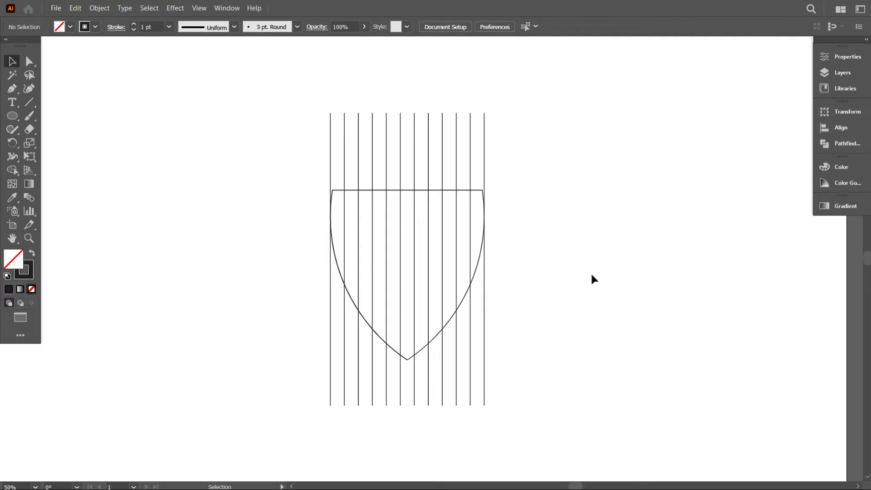
# Copy and paste the vertical line group, and rotate the copy 90 degrees so its lines cross the shield horizontally
pyautogui.scroll(2, 570, 243)
pyautogui.moveTo(202, 121); pyautogui.dragTo(481, 170)
pyautogui.scroll(-2, 476, 182)
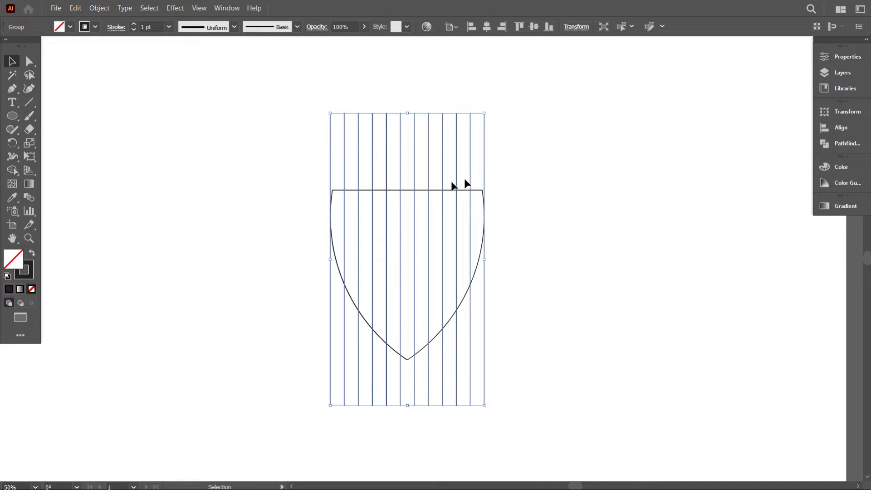
pyautogui.click(75, 8)
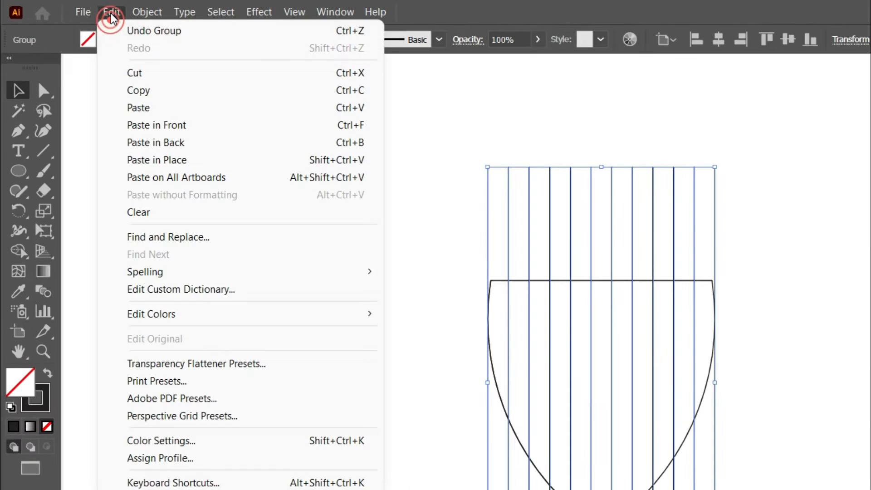
pyautogui.click(138, 93)
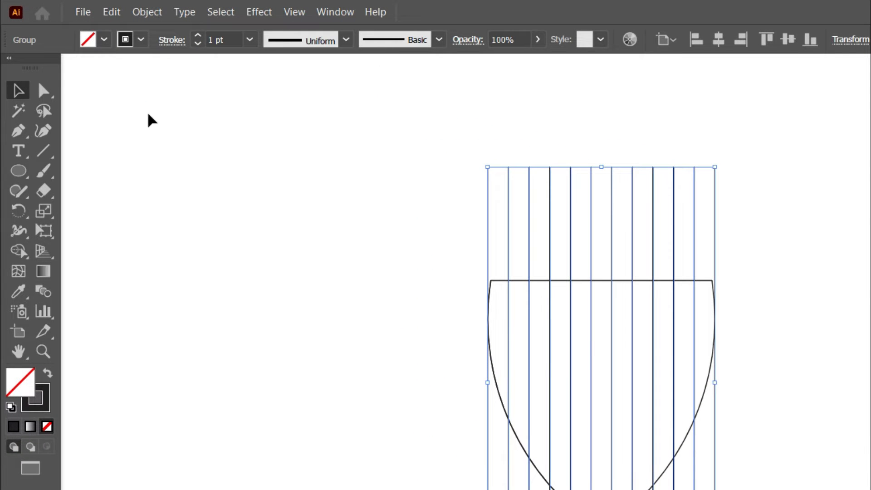
pyautogui.click(112, 12)
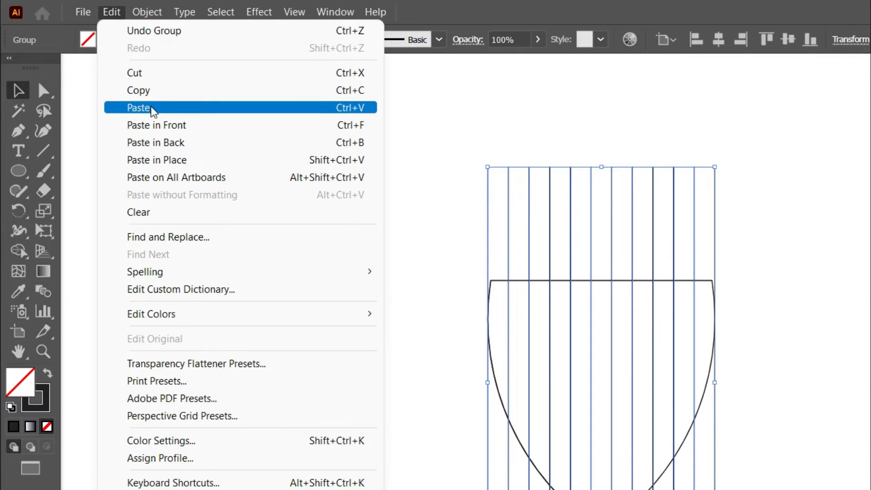
pyautogui.click(150, 108)
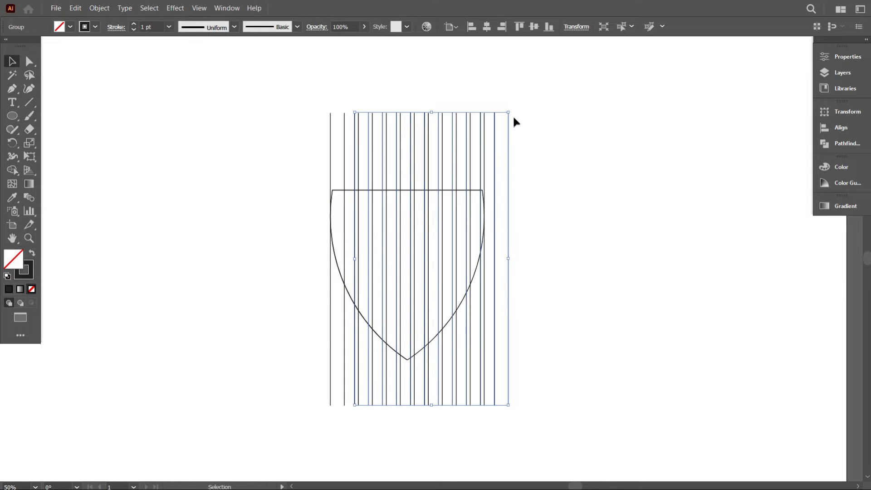
pyautogui.moveTo(511, 108); pyautogui.dragTo(597, 320)
pyautogui.click(597, 358)
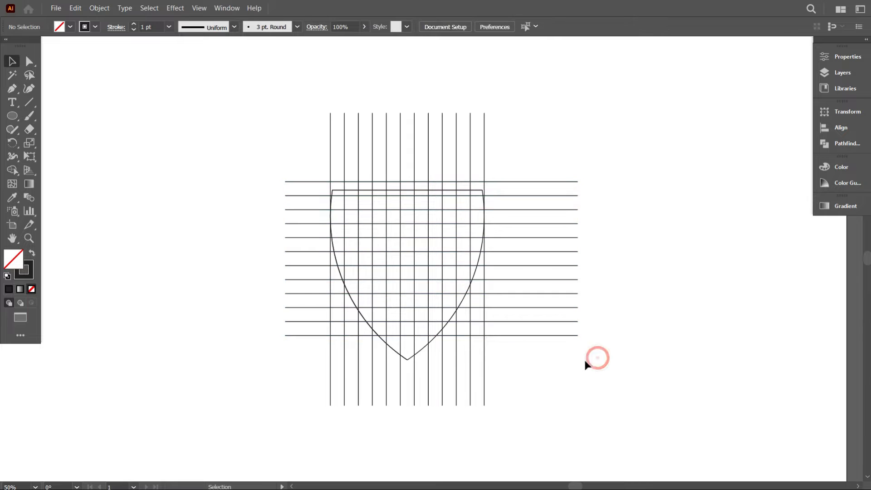
# Align the shield paths and both line groups to each other by their horizontal and vertical centres
pyautogui.moveTo(582, 369); pyautogui.dragTo(271, 127)
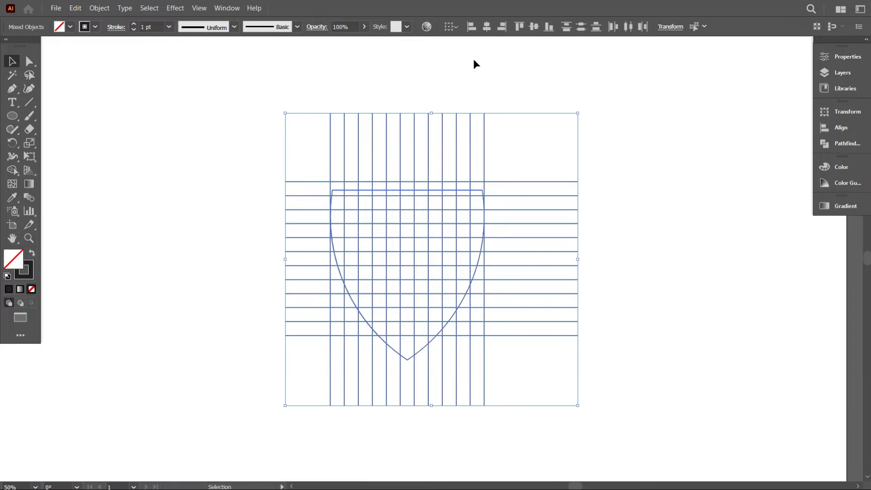
pyautogui.click(487, 27)
pyautogui.click(534, 27)
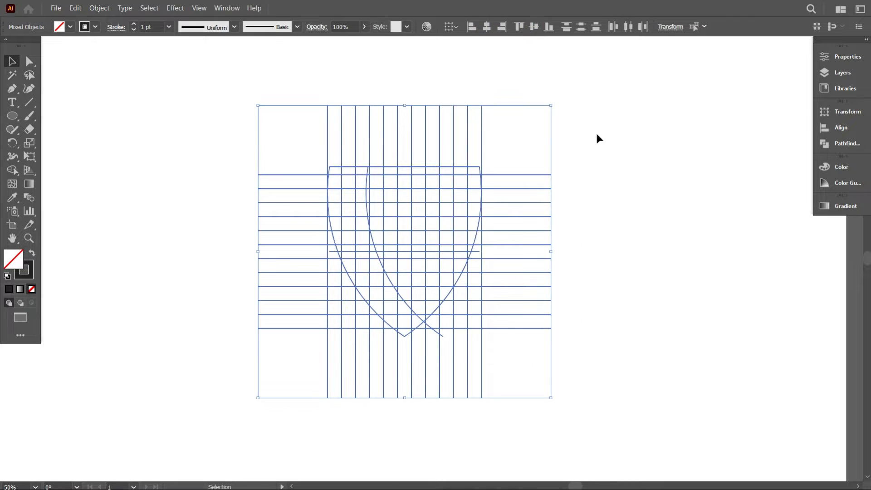
pyautogui.click(607, 141)
pyautogui.scroll(-2, 496, 285)
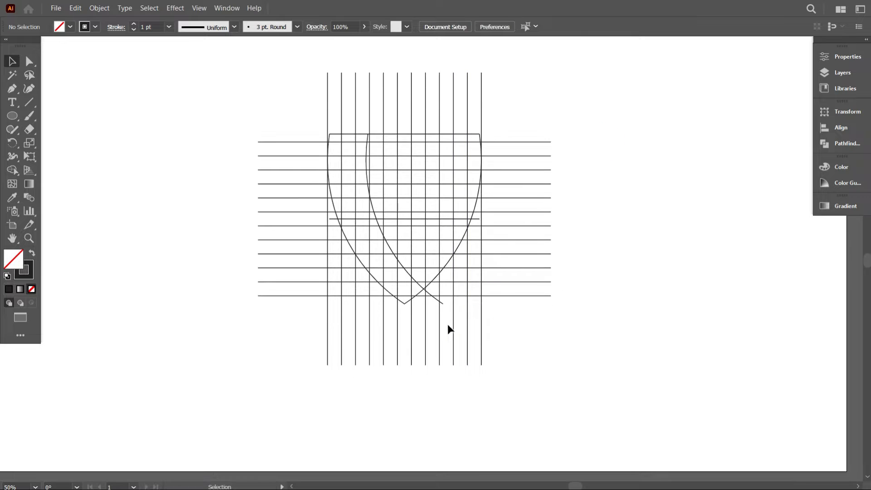
# Pull the stray curve away from the shield and delete it together with the short stray horizontal path across the middle
pyautogui.moveTo(441, 304); pyautogui.dragTo(676, 353)
pyautogui.click(454, 220)
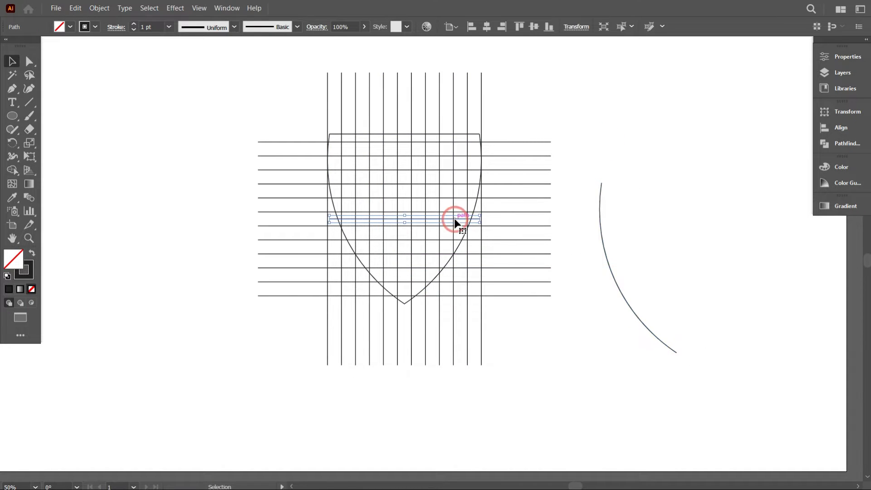
pyautogui.press('Delete')
pyautogui.moveTo(679, 271); pyautogui.dragTo(270, 116)
pyautogui.press('Delete')
# Centre the shield outline and both line groups on each other again, horizontally and vertically, and deselect them
pyautogui.scroll(1, 386, 221)
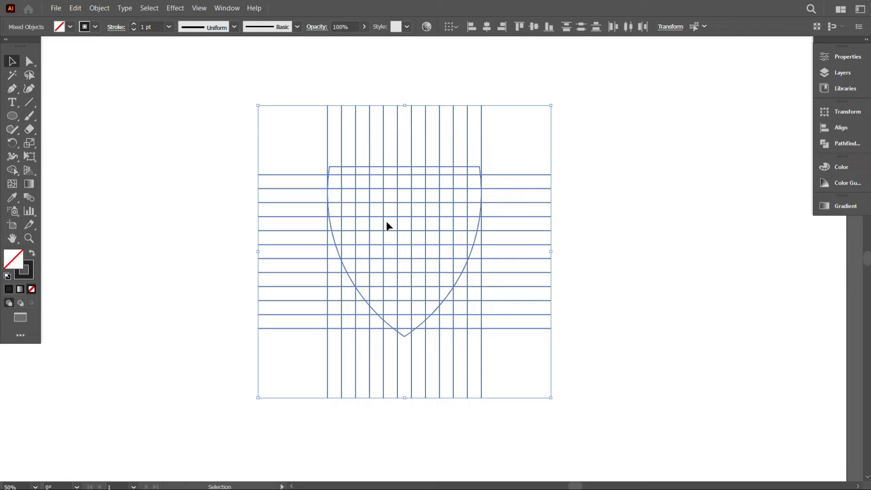
pyautogui.click(487, 26)
pyautogui.click(533, 26)
pyautogui.click(652, 182)
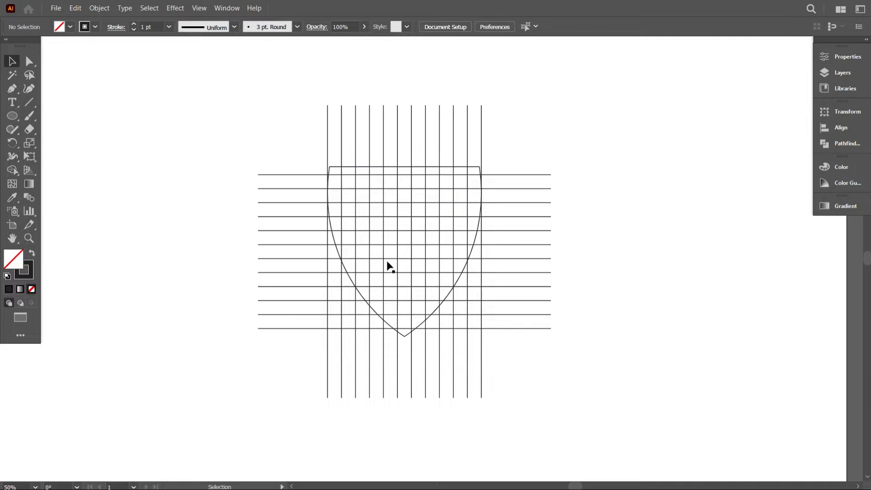
# Move the shield outline straight down until its top edge lies on the uppermost horizontal line
pyautogui.scroll(4, 393, 224)
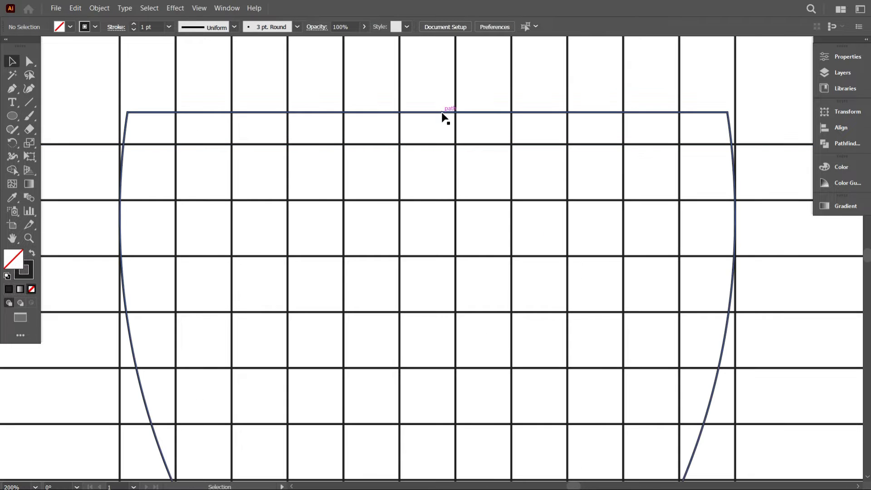
pyautogui.moveTo(440, 113); pyautogui.dragTo(440, 142)
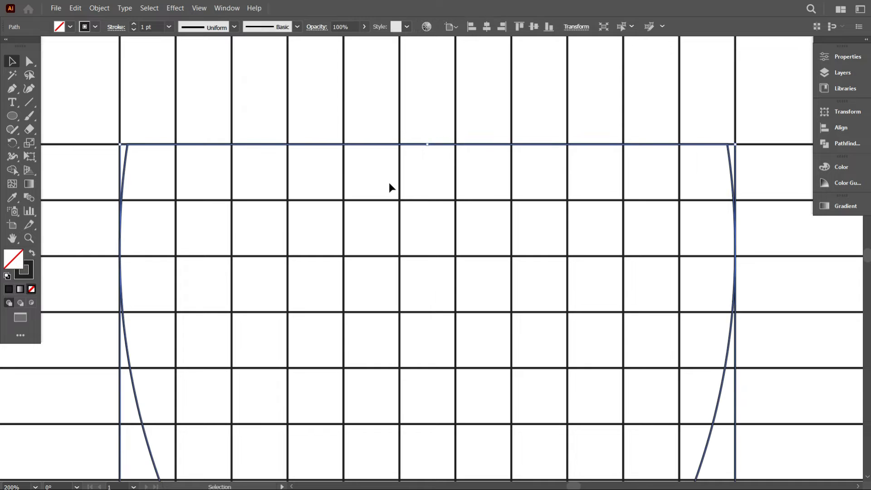
pyautogui.scroll(-3, 390, 181)
pyautogui.scroll(-1, 394, 180)
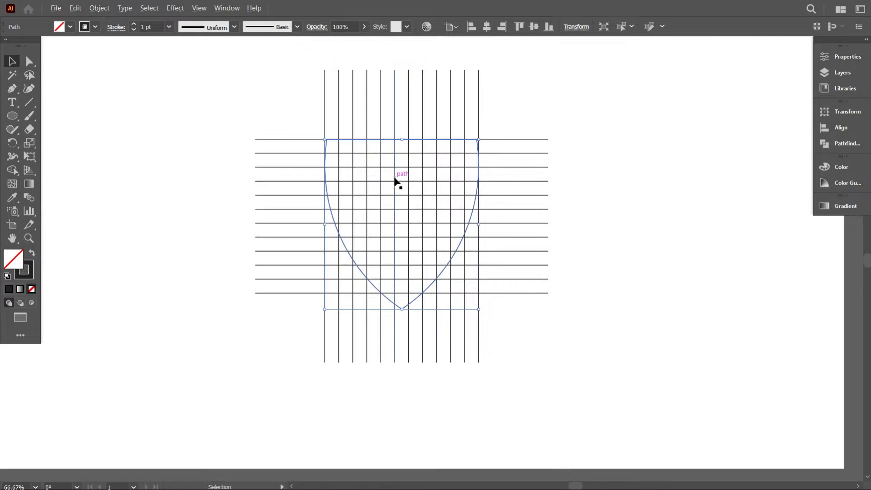
pyautogui.click(604, 267)
pyautogui.scroll(1, 602, 268)
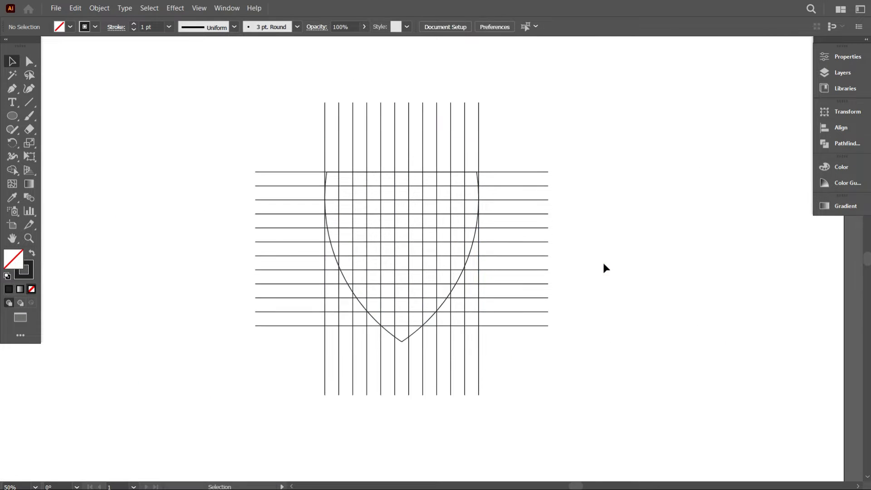
# Copy the horizontal line group and paste the duplicate in place
pyautogui.scroll(-1, 584, 270)
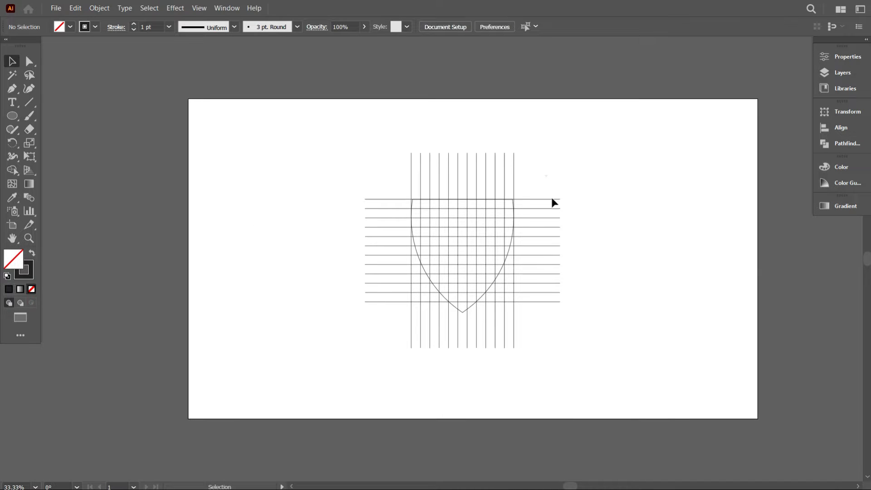
pyautogui.moveTo(546, 176); pyautogui.dragTo(585, 297)
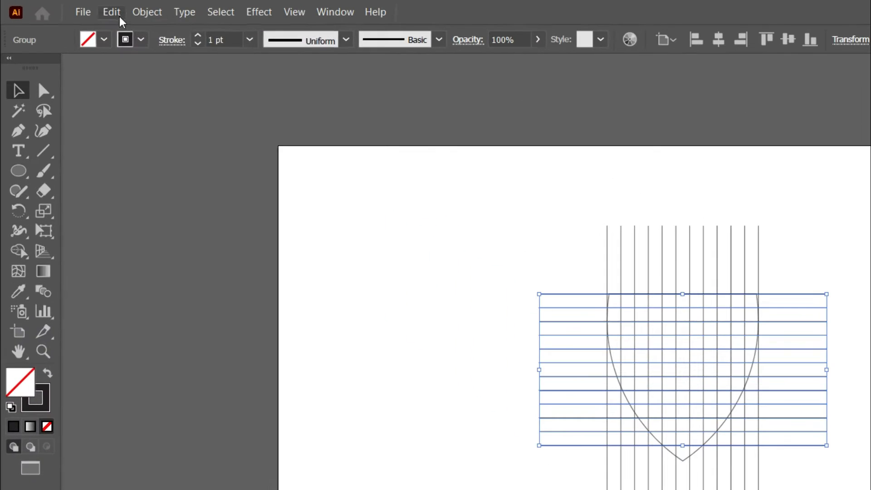
pyautogui.click(77, 10)
pyautogui.click(129, 89)
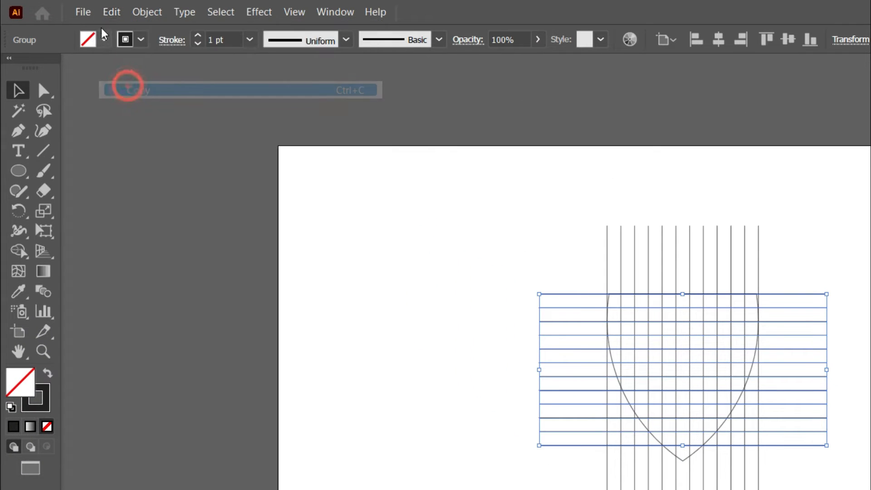
pyautogui.click(107, 14)
pyautogui.click(171, 161)
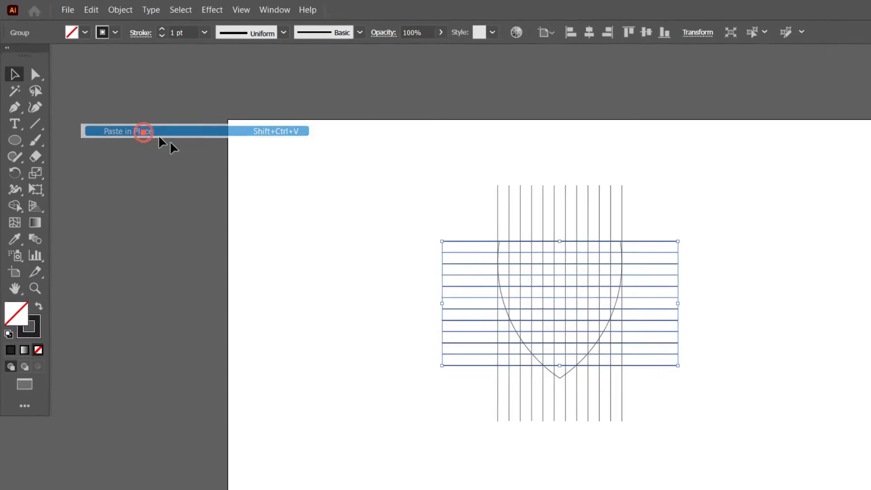
# Rotate the pasted line group to 45° so its lines run diagonally across the shield
pyautogui.scroll(1, 609, 231)
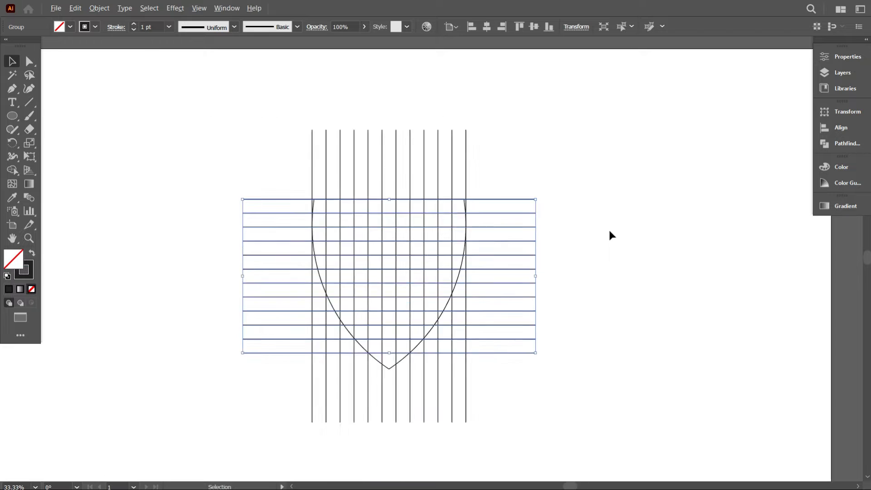
pyautogui.scroll(1, 609, 231)
pyautogui.scroll(-1, 603, 220)
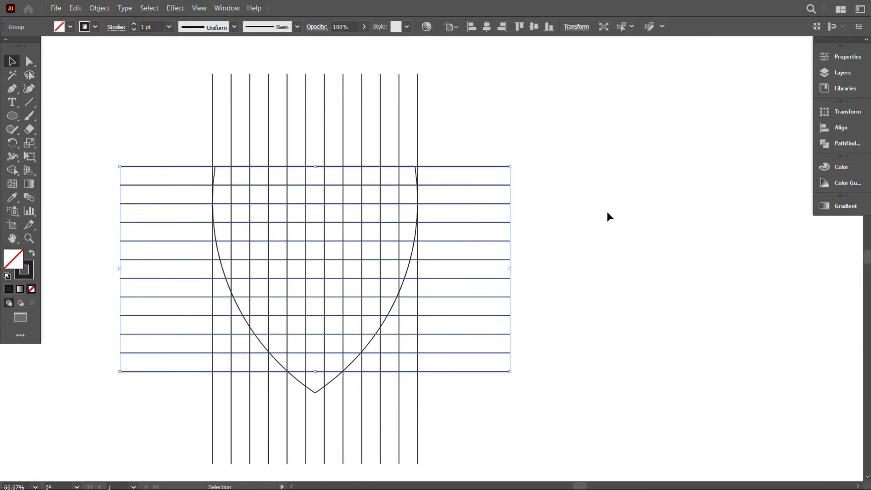
pyautogui.click(577, 28)
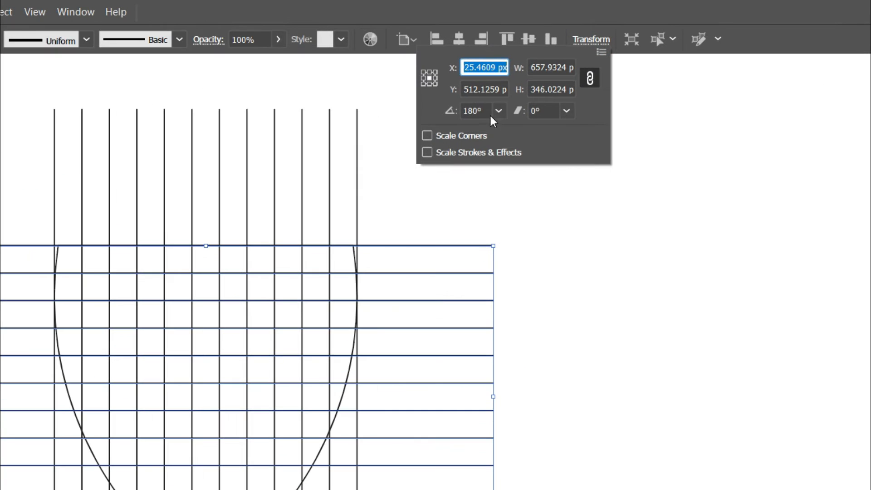
pyautogui.click(504, 75)
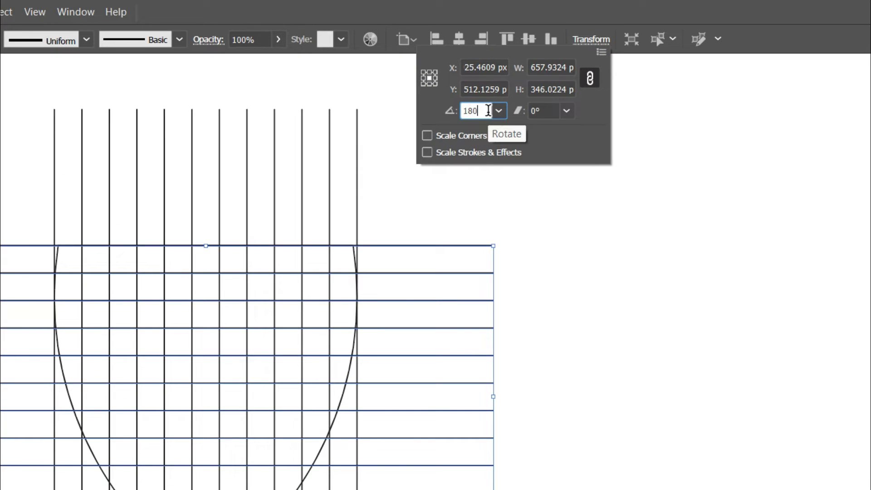
pyautogui.write('45')
pyautogui.press('Return')
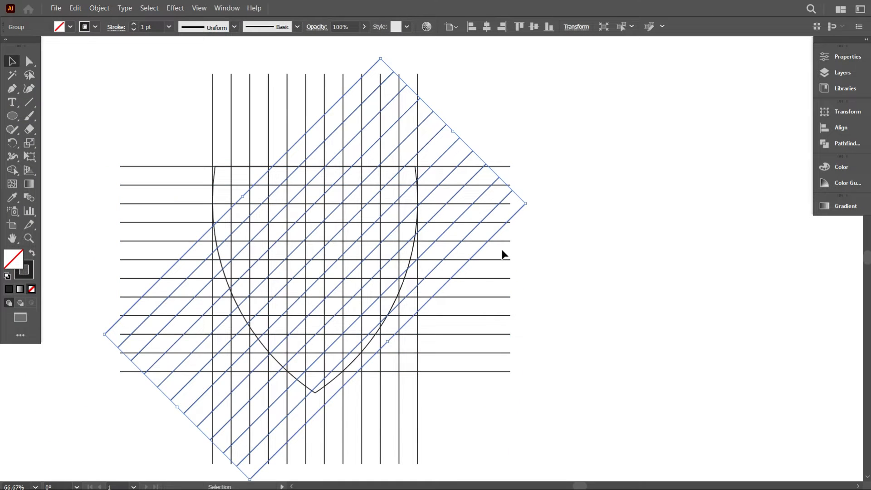
# Reflect a copy of the 45° diagonal line group across the vertical axis and deselect it
pyautogui.scroll(-2, 501, 248)
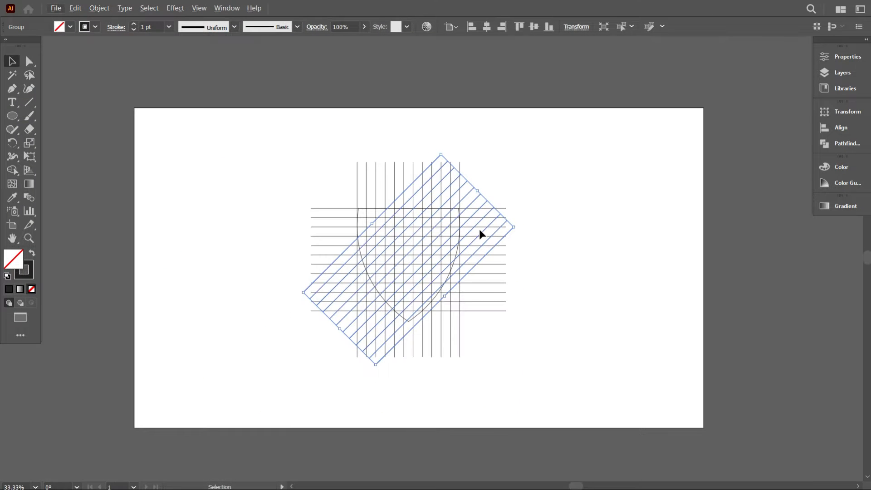
pyautogui.scroll(2, 472, 235)
pyautogui.rightClick(501, 220)
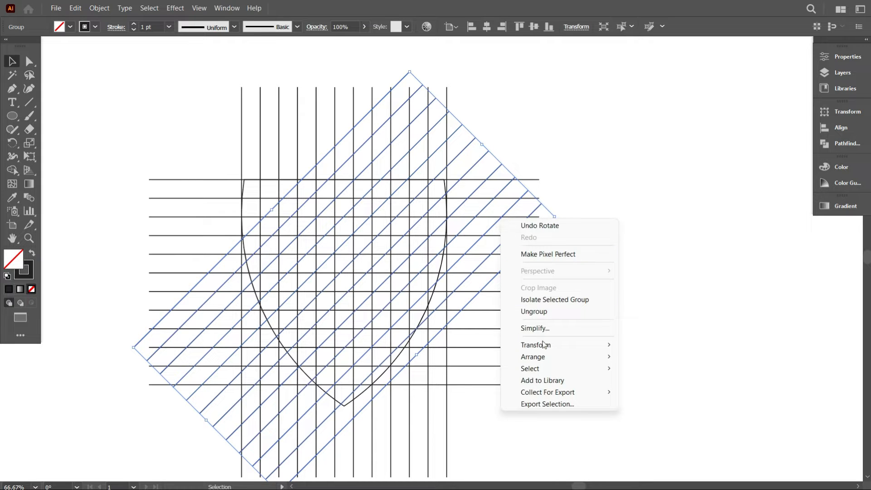
pyautogui.moveTo(544, 346)
pyautogui.click(668, 386)
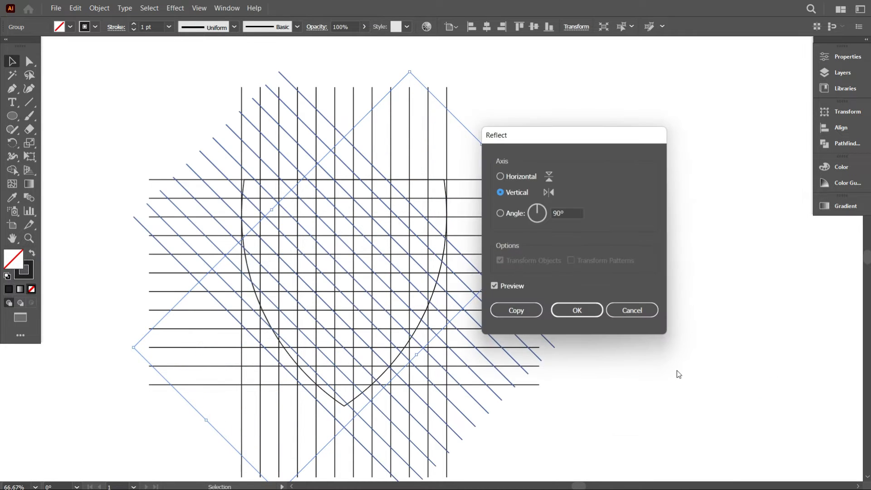
pyautogui.click(520, 310)
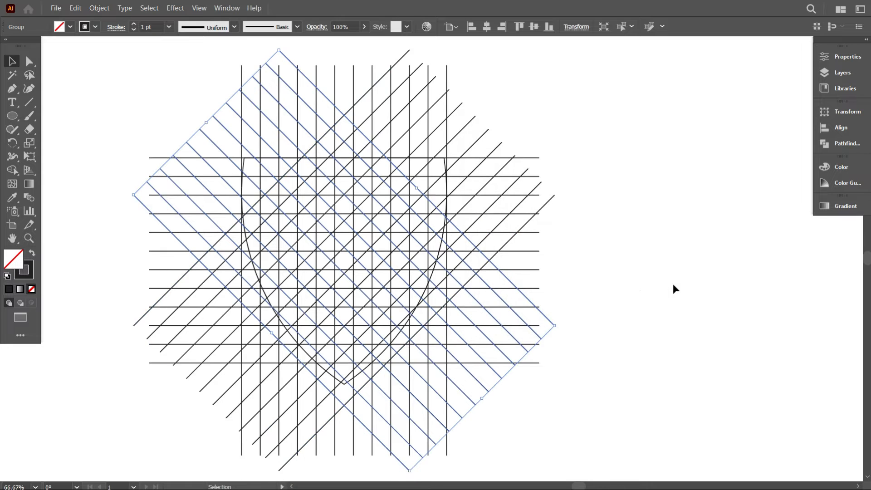
pyautogui.scroll(-1, 635, 288)
pyautogui.click(635, 293)
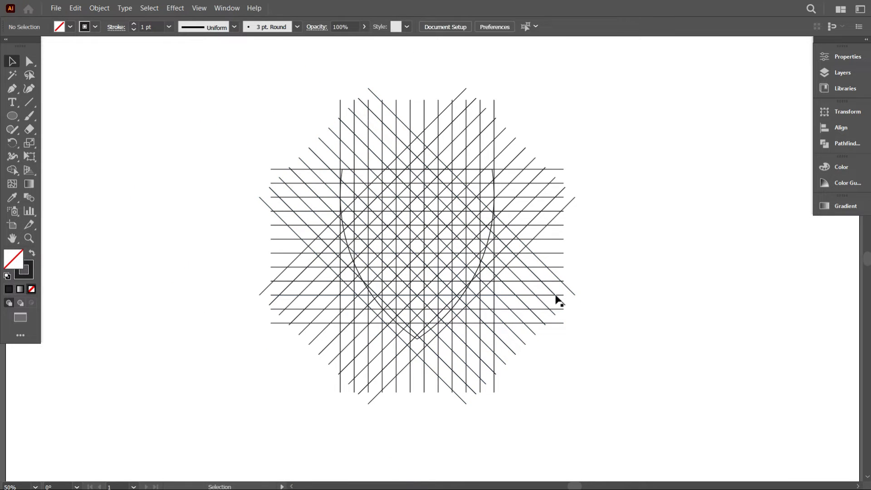
# Select the shield outline and duplicate it in place
pyautogui.scroll(-1, 531, 298)
pyautogui.scroll(1, 541, 301)
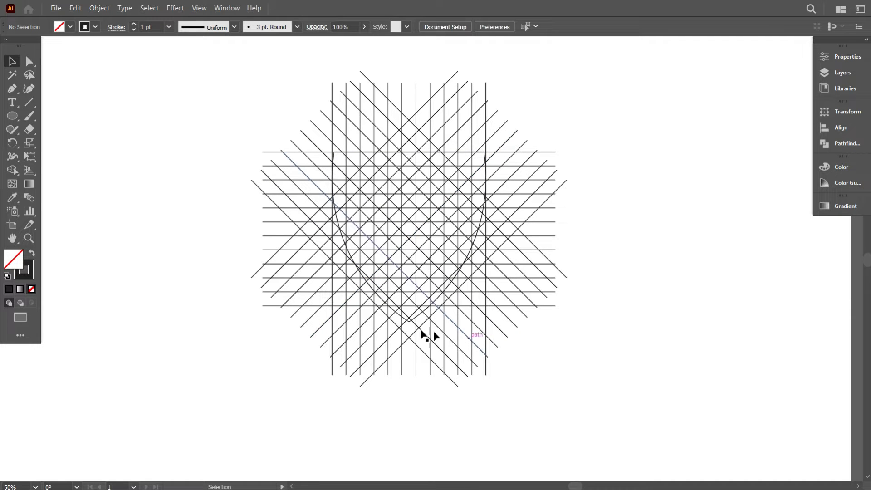
pyautogui.scroll(1, 398, 317)
pyautogui.scroll(1, 594, 278)
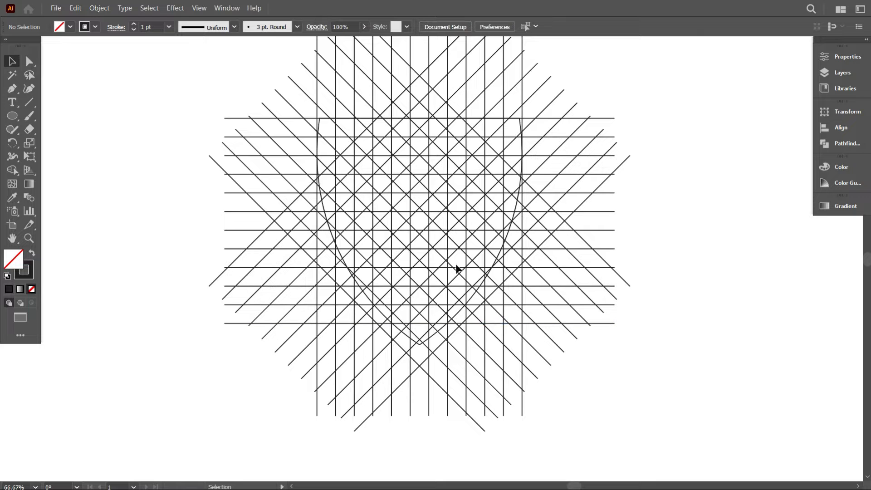
pyautogui.scroll(1, 331, 210)
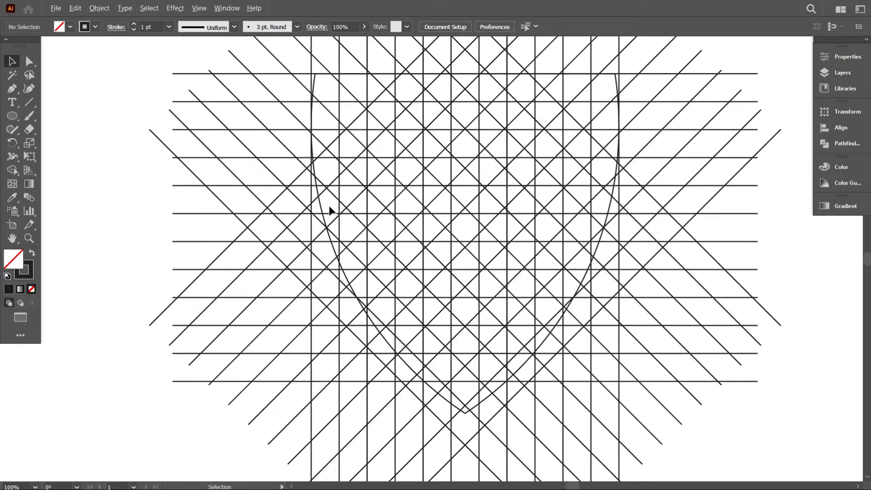
pyautogui.click(320, 207)
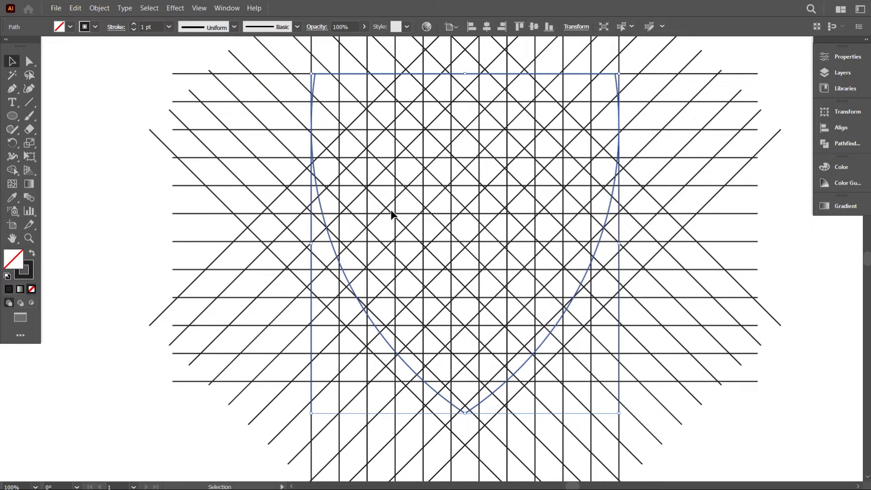
pyautogui.scroll(-1, 390, 209)
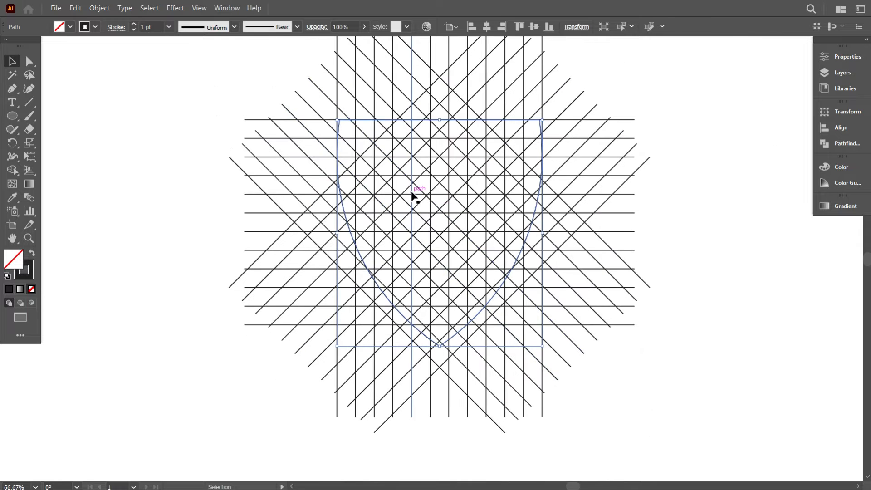
pyautogui.hotkey('ctrl', '2')
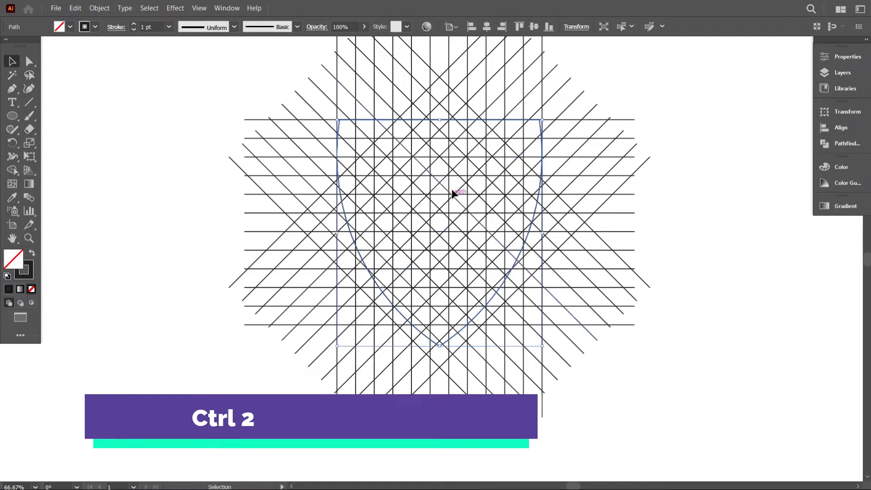
# Scale the duplicate shield down proportionally about its centre until its top edge lies on the second horizontal line, and deselect it
pyautogui.scroll(1, 440, 132)
pyautogui.scroll(2, 440, 132)
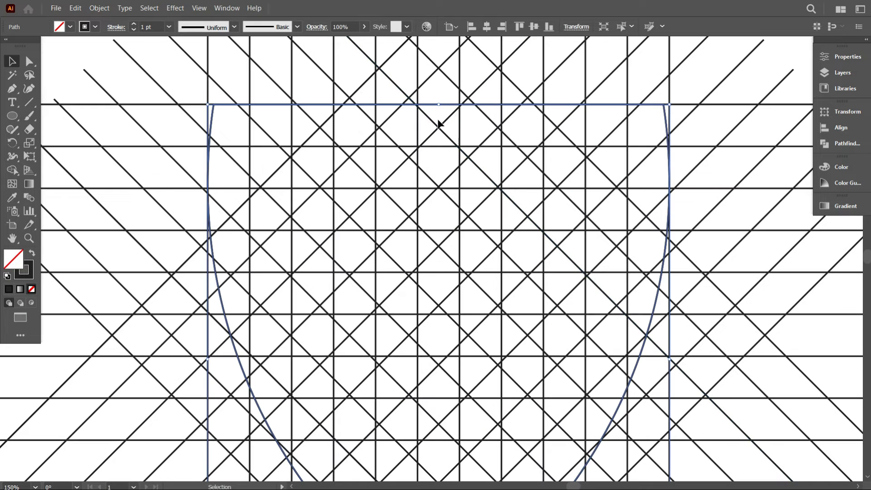
pyautogui.moveTo(438, 105); pyautogui.dragTo(443, 146)
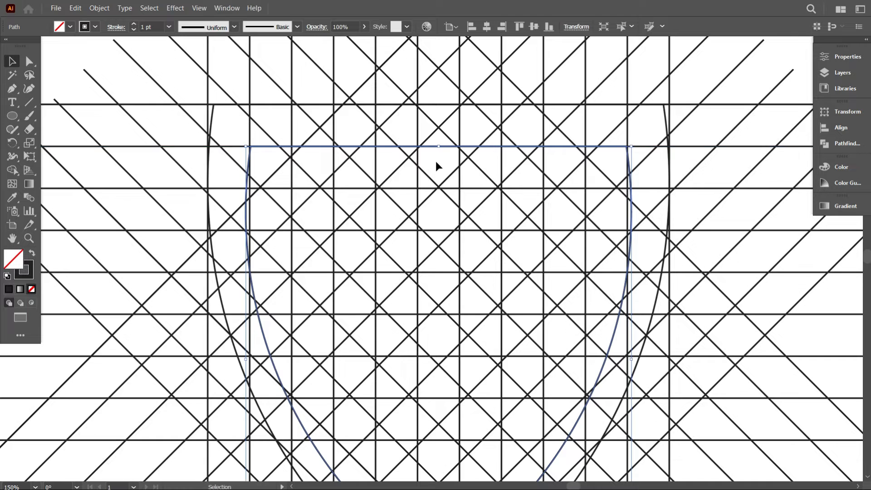
pyautogui.scroll(-2, 436, 161)
pyautogui.scroll(-1, 498, 273)
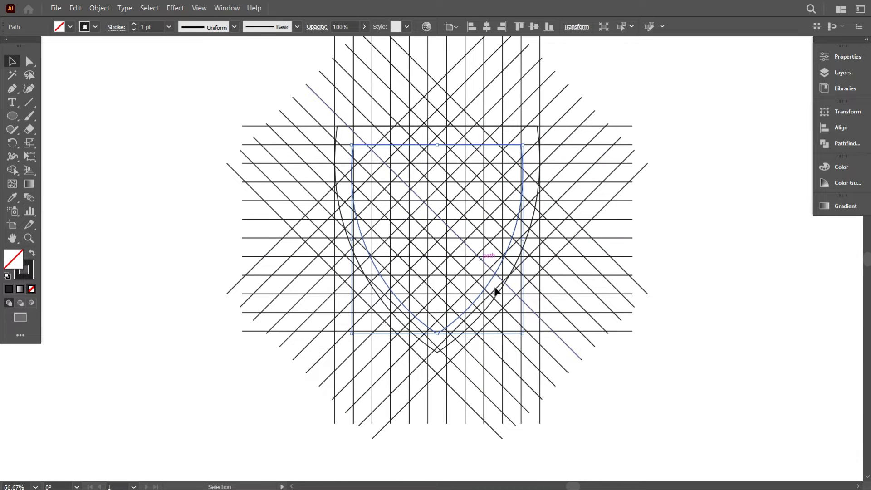
pyautogui.click(611, 380)
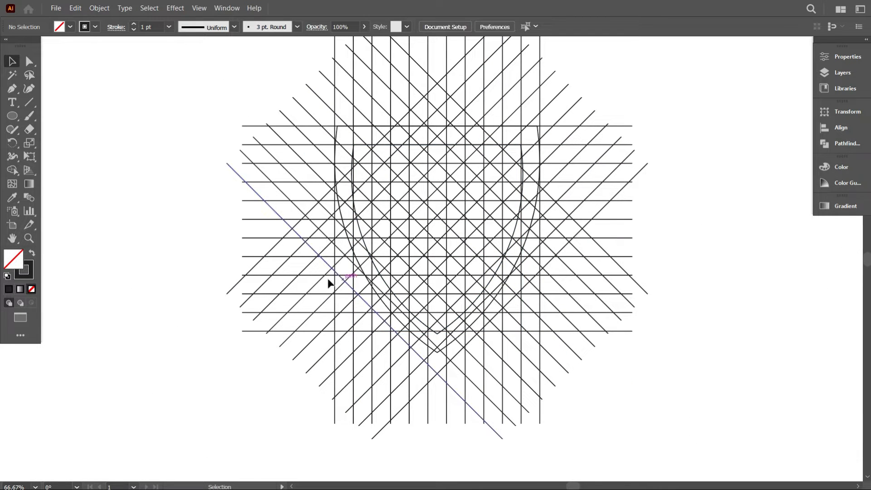
# Select both shield outlines and all four line groups together
pyautogui.scroll(1, 354, 283)
pyautogui.scroll(1, 454, 281)
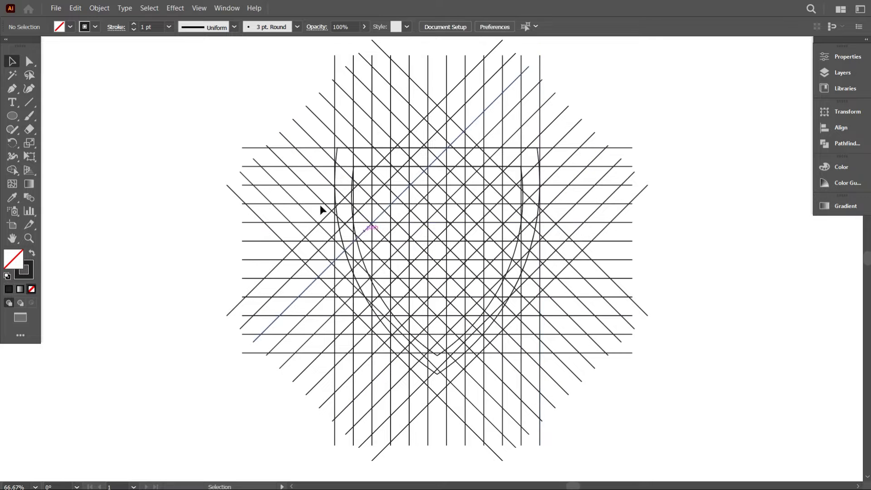
pyautogui.moveTo(170, 68); pyautogui.dragTo(643, 435)
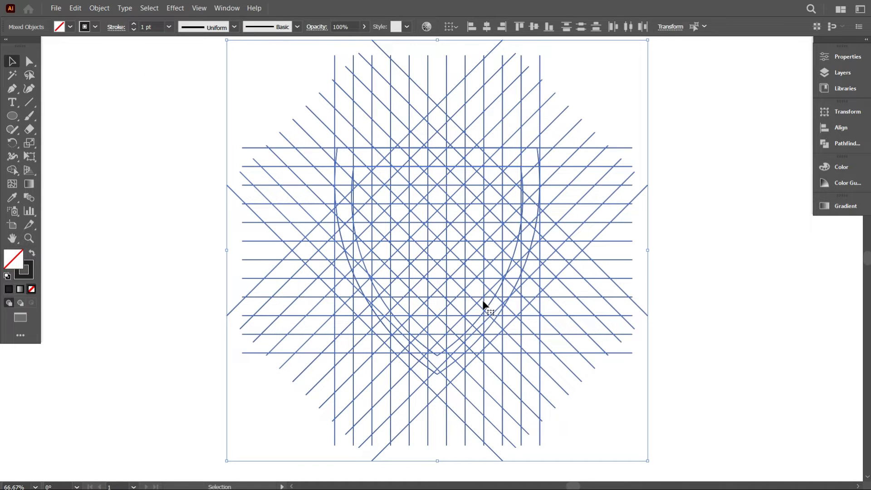
pyautogui.scroll(1, 484, 302)
pyautogui.scroll(1, 481, 298)
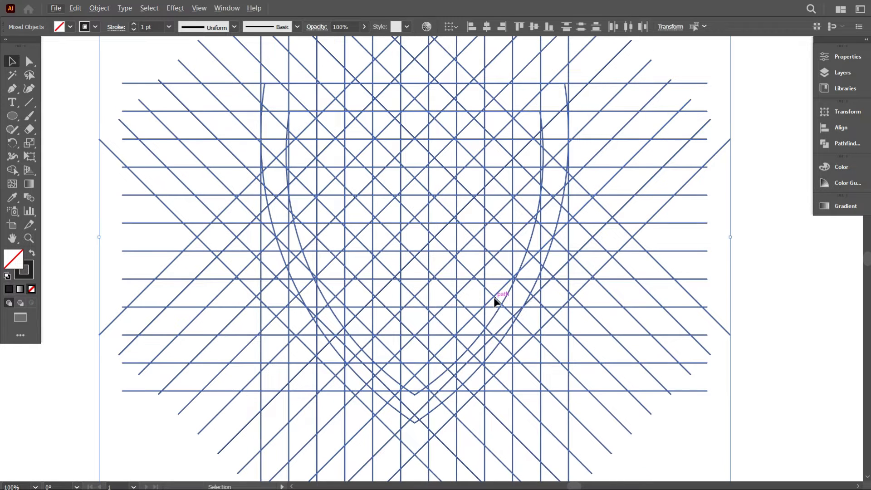
pyautogui.moveTo(514, 314); pyautogui.dragTo(488, 324)
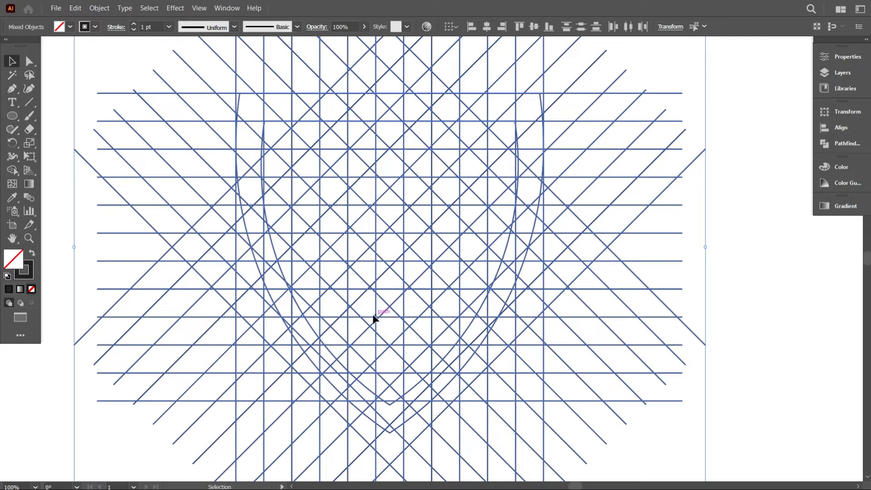
pyautogui.scroll(1, 389, 316)
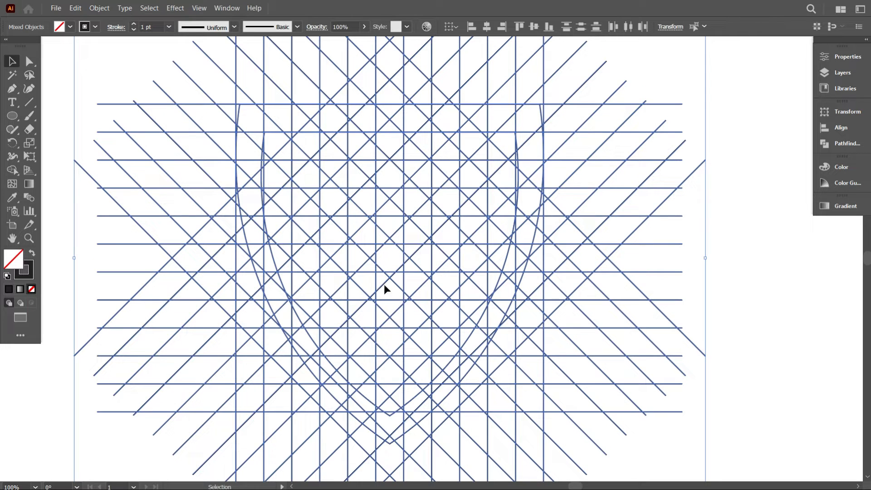
pyautogui.scroll(-1, 384, 284)
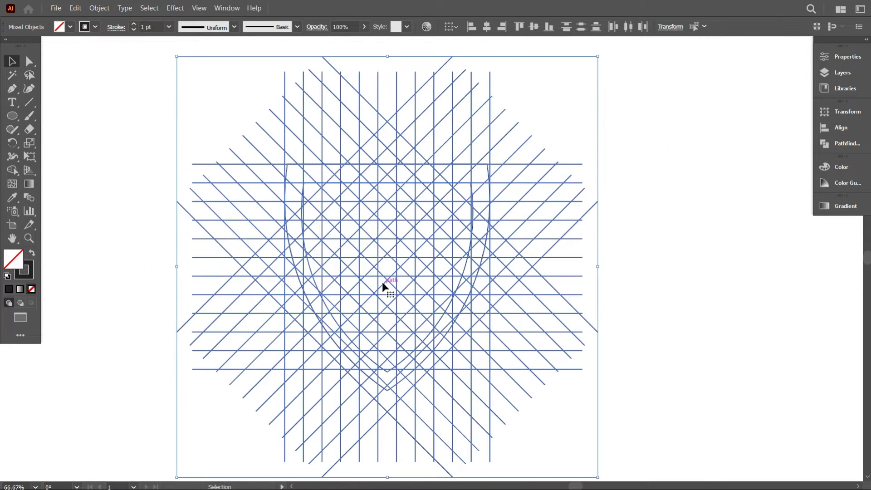
# Try a black fill on the selected shields and line groups and undo it
pyautogui.click(26, 116)
pyautogui.click(70, 27)
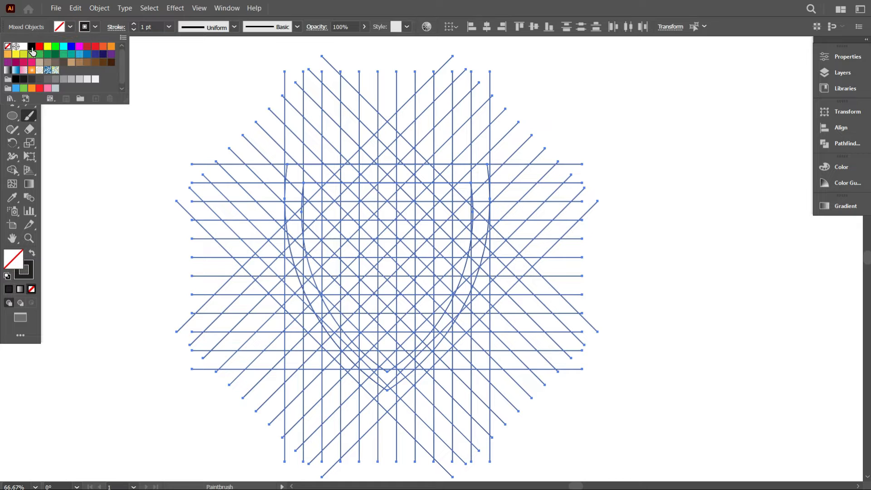
pyautogui.click(31, 46)
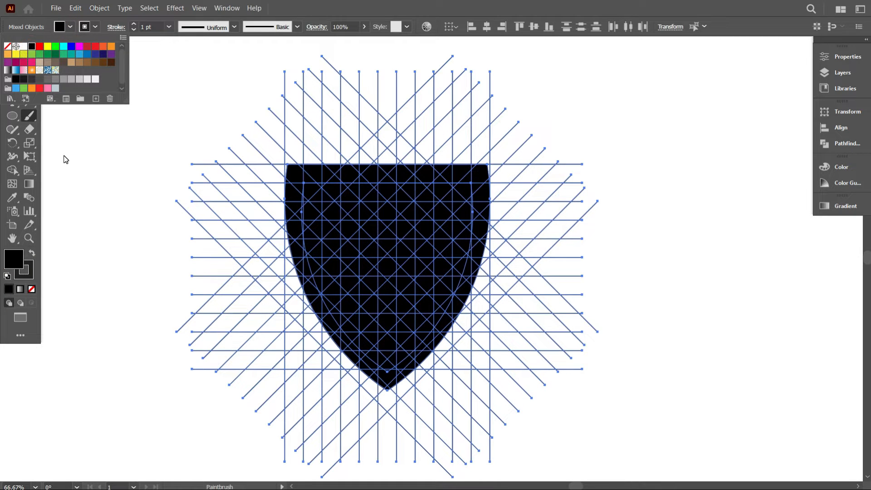
pyautogui.click(65, 157)
pyautogui.hotkey('ctrl', 'z')
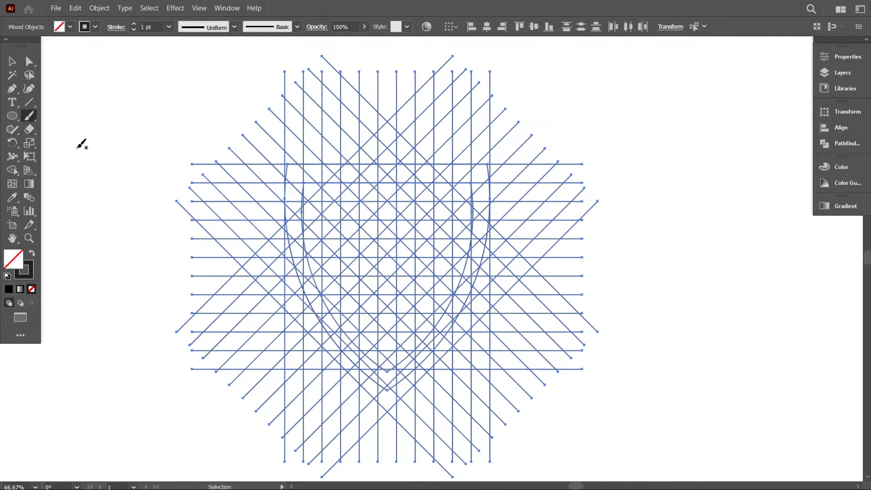
# Clear the selection and reselect both shield outlines and every line group, including the short brush marks over the grid
pyautogui.click(12, 62)
pyautogui.click(117, 98)
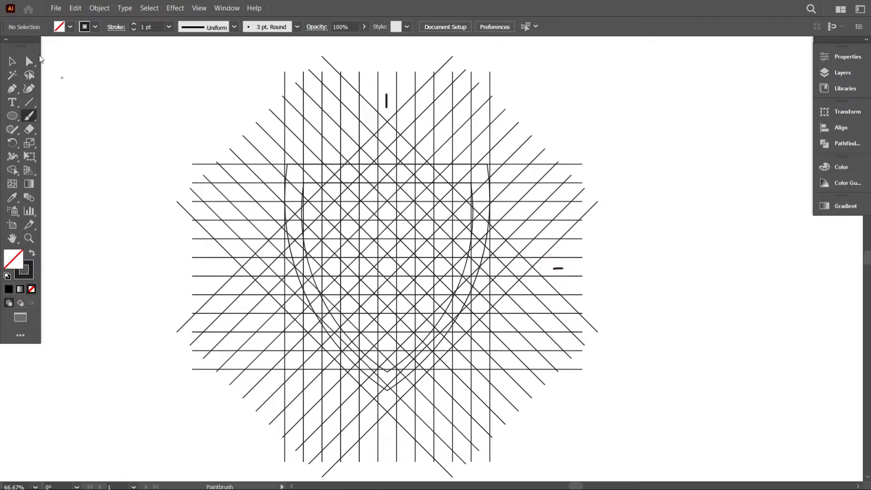
pyautogui.click(157, 126)
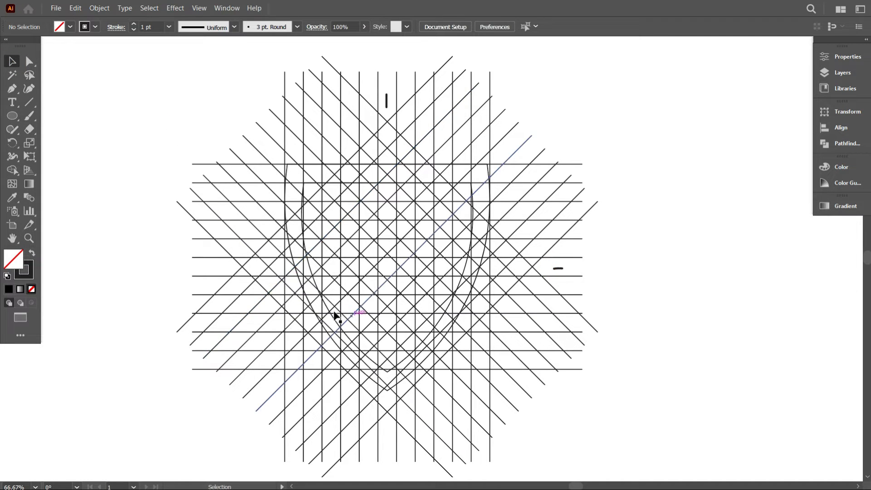
pyautogui.moveTo(159, 91); pyautogui.dragTo(619, 441)
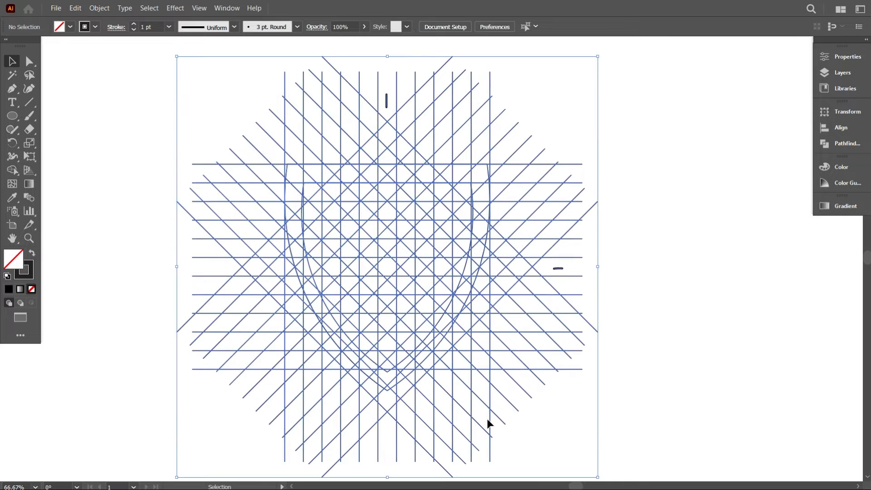
# Swap the fill and stroke colours and use Shape Builder to merge grid cells in the column just left of centre, from the outer shield's top edge to its lower curve
pyautogui.scroll(1, 393, 376)
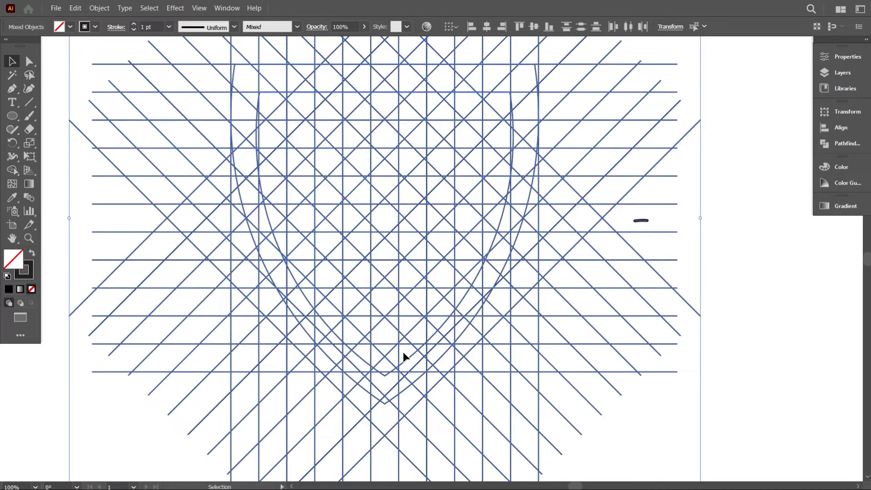
pyautogui.scroll(1, 403, 352)
pyautogui.scroll(1, 455, 338)
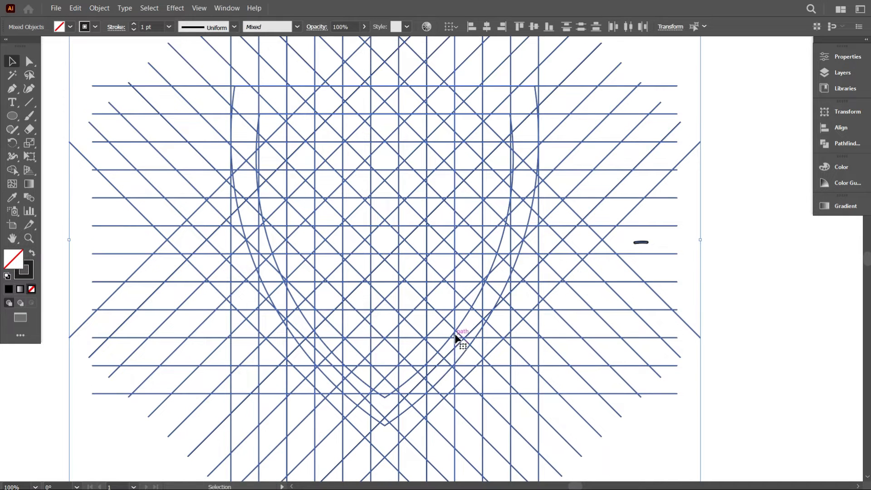
pyautogui.scroll(1, 471, 335)
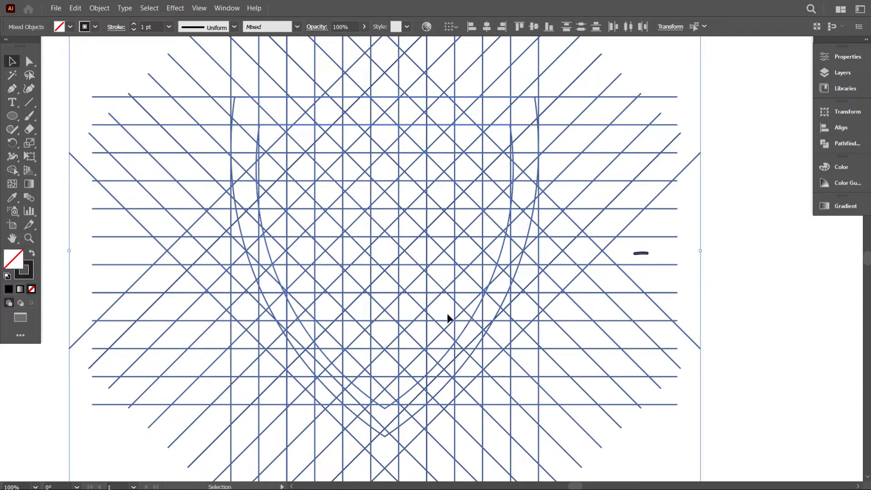
pyautogui.click(14, 171)
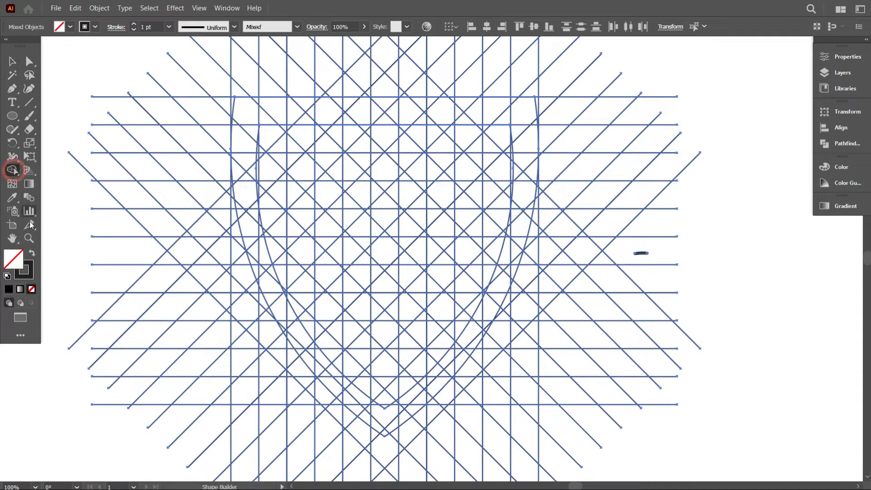
pyautogui.click(32, 253)
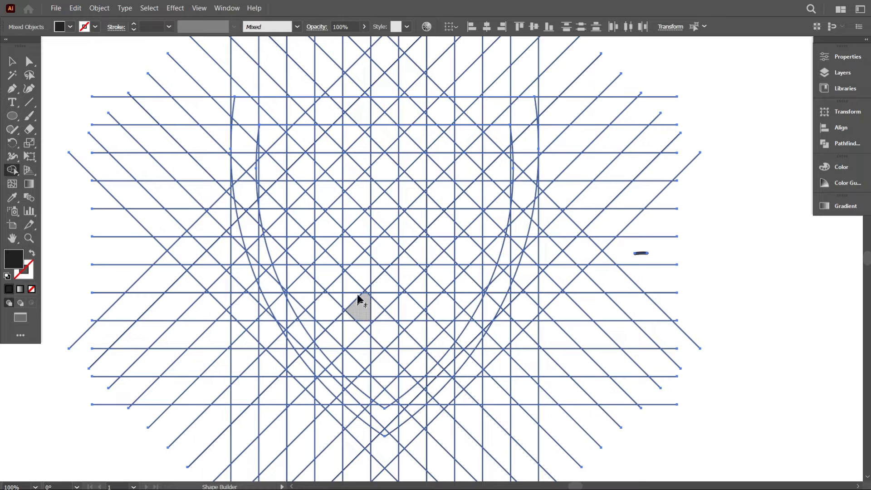
pyautogui.scroll(2, 360, 295)
pyautogui.scroll(2, 365, 288)
pyautogui.scroll(-1, 368, 282)
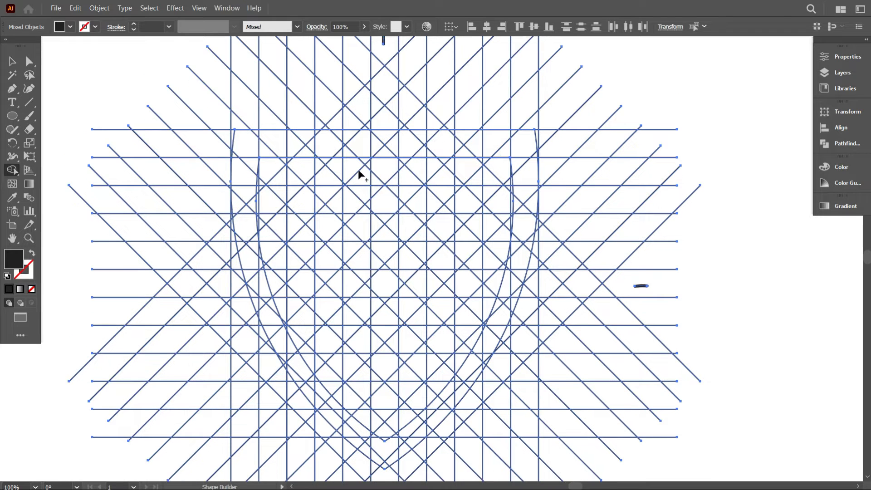
pyautogui.moveTo(351, 140); pyautogui.dragTo(358, 293)
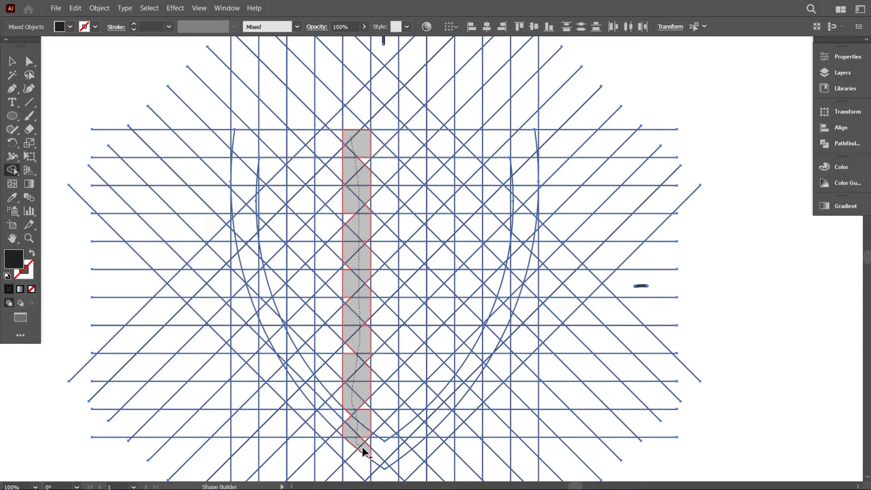
pyautogui.moveTo(362, 446); pyautogui.dragTo(365, 358)
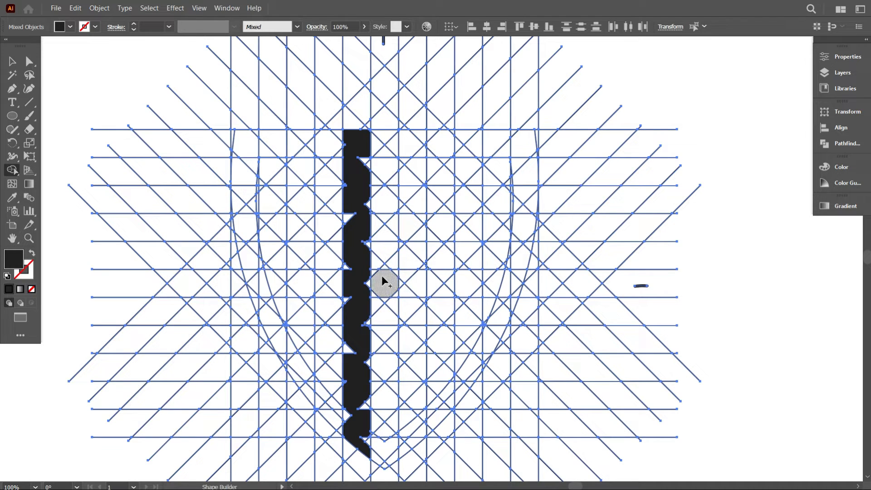
# Merge grid cells into the middle letter R: the diagonal, the lower leg right of centre, and the closed bowl up to the outer top edge
pyautogui.moveTo(385, 282); pyautogui.dragTo(361, 265)
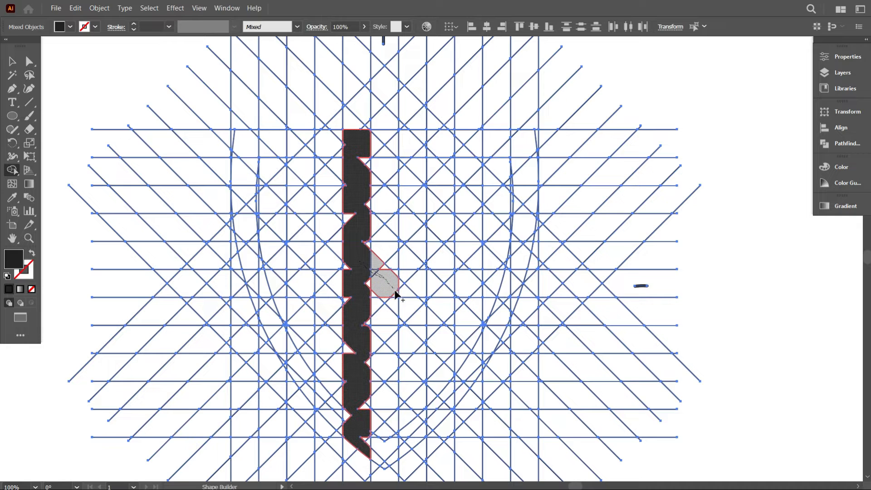
pyautogui.moveTo(407, 304); pyautogui.dragTo(415, 399)
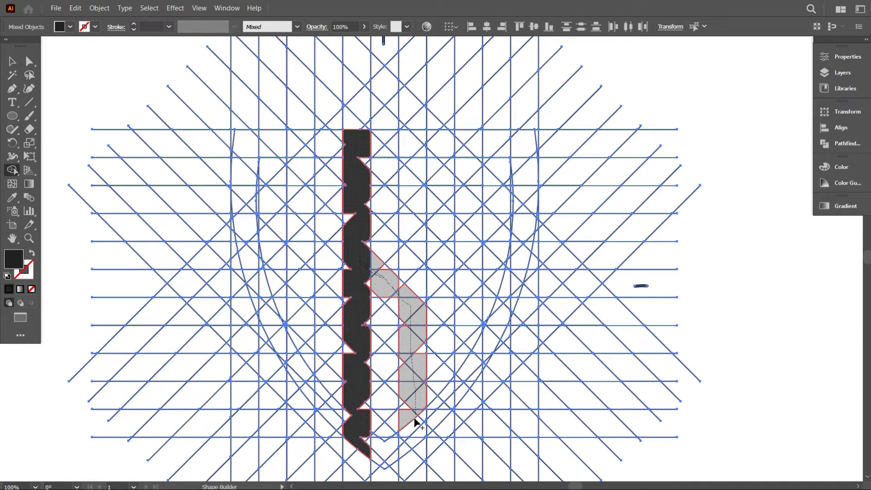
pyautogui.moveTo(414, 443); pyautogui.dragTo(413, 433)
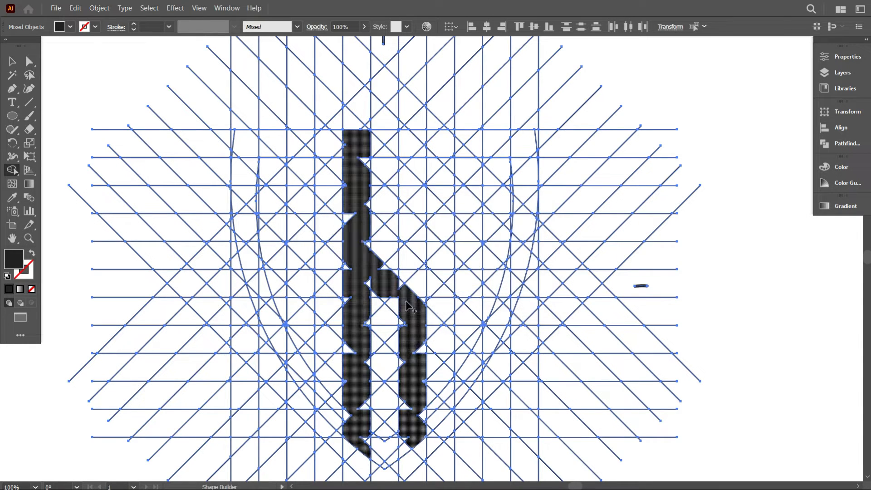
pyautogui.moveTo(405, 272)
pyautogui.mouseDown()
pyautogui.moveTo(416, 160)
pyautogui.moveTo(383, 136)
pyautogui.moveTo(362, 141)
pyautogui.mouseUp()
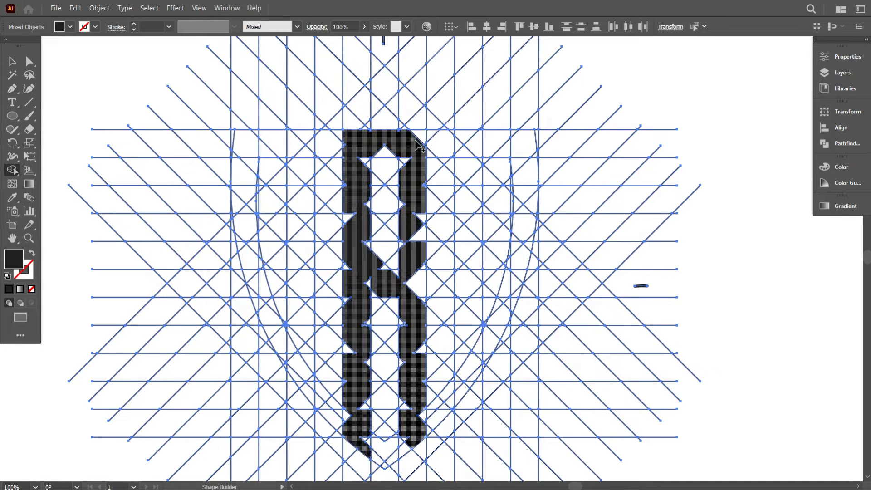
pyautogui.moveTo(415, 143); pyautogui.dragTo(416, 151)
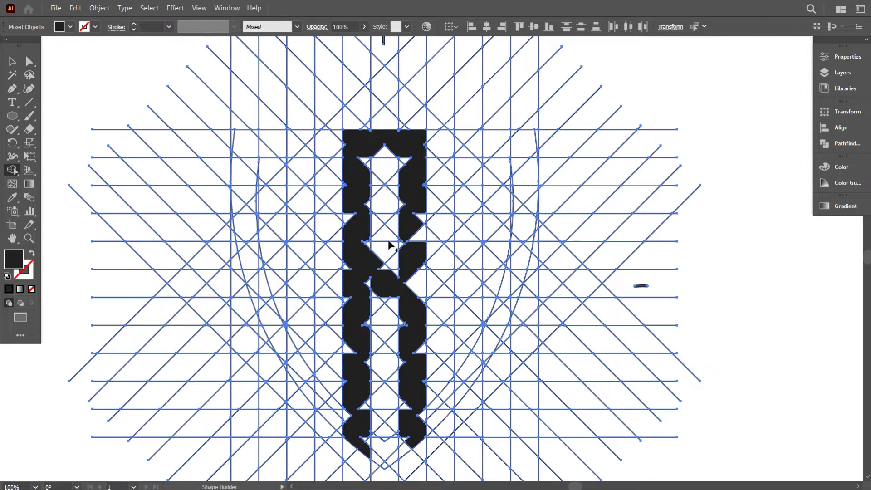
# Merge cells left of the R into the letter S: the top bar, outer side, diagonal, lower column and short upper stub
pyautogui.scroll(-1, 282, 175)
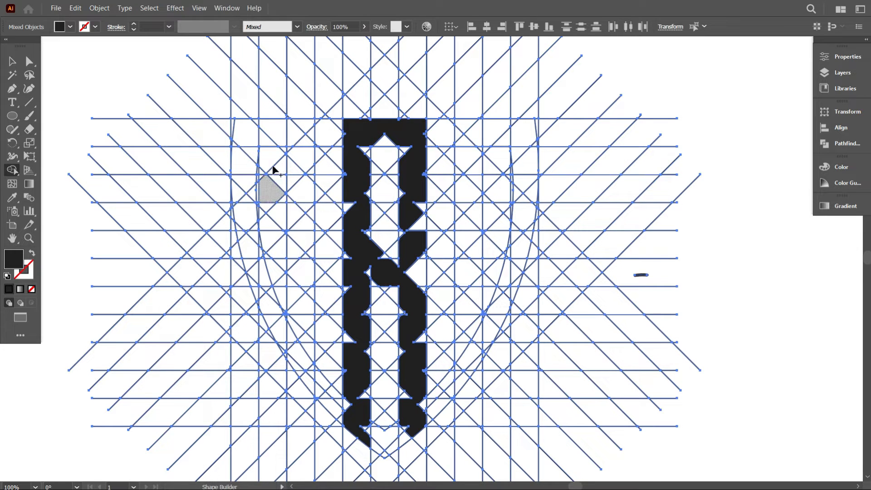
pyautogui.moveTo(297, 138)
pyautogui.mouseDown()
pyautogui.moveTo(304, 168)
pyautogui.moveTo(296, 134)
pyautogui.moveTo(248, 129)
pyautogui.moveTo(239, 199)
pyautogui.mouseUp()
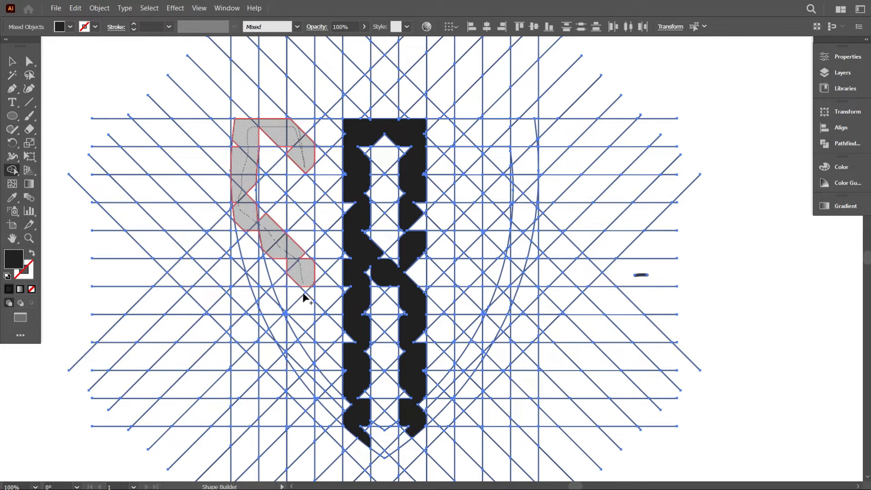
pyautogui.moveTo(304, 345); pyautogui.dragTo(309, 383)
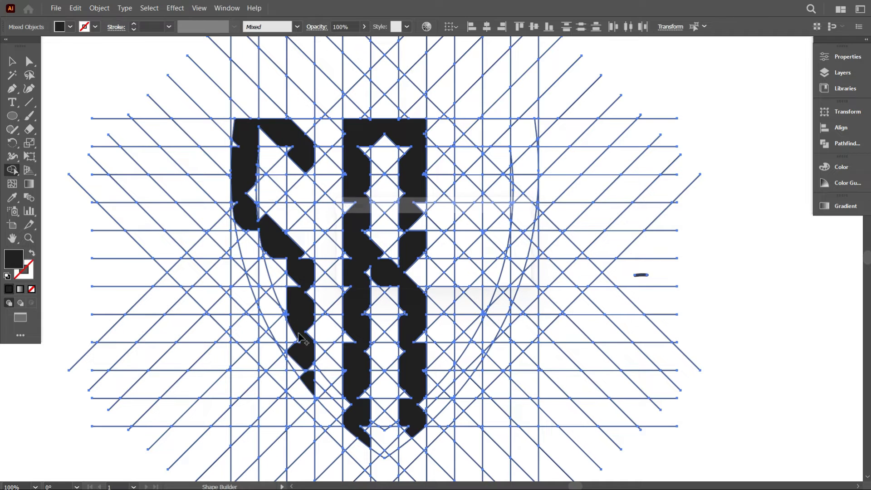
pyautogui.moveTo(294, 133)
pyautogui.mouseDown()
pyautogui.moveTo(307, 138)
pyautogui.moveTo(300, 200)
pyautogui.moveTo(311, 211)
pyautogui.mouseUp()
pyautogui.moveTo(293, 132); pyautogui.dragTo(253, 141)
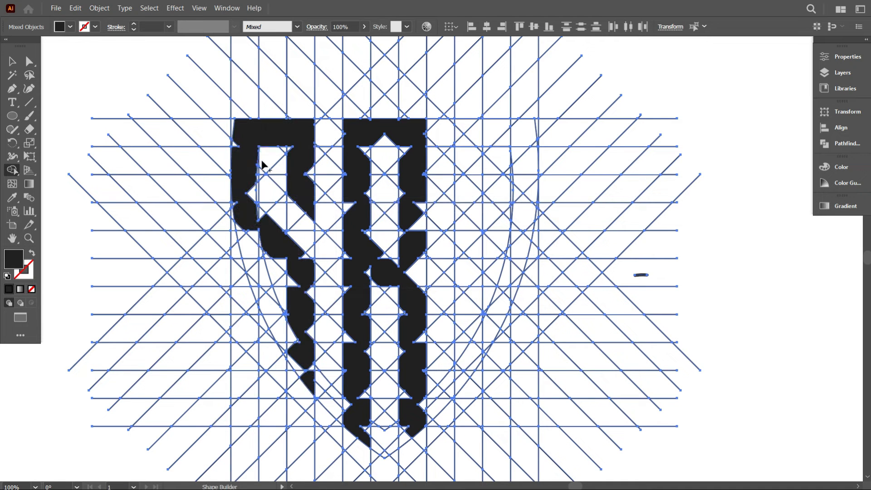
# Merge the cells along the outer shield's lower curve into the S to form its pointed lower hook
pyautogui.scroll(-3, 275, 235)
pyautogui.scroll(2, 287, 265)
pyautogui.scroll(2, 287, 265)
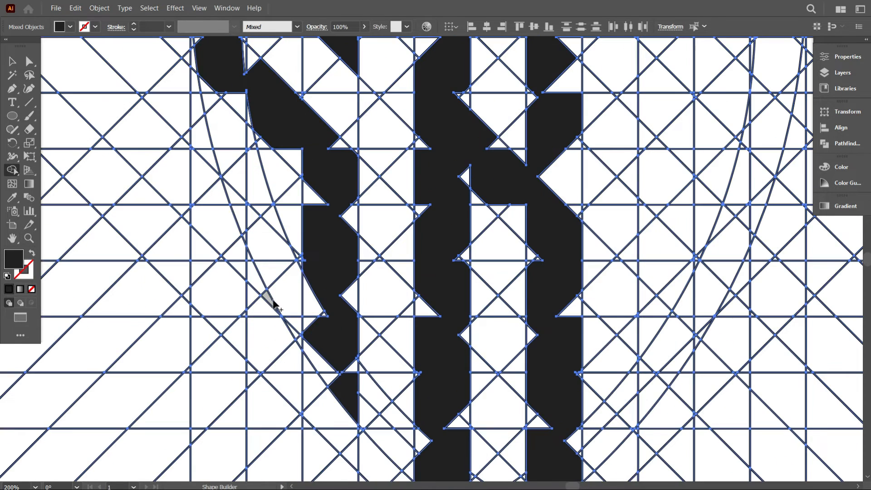
pyautogui.moveTo(239, 206)
pyautogui.mouseDown()
pyautogui.moveTo(311, 317)
pyautogui.moveTo(328, 376)
pyautogui.mouseUp()
pyautogui.scroll(3, 330, 375)
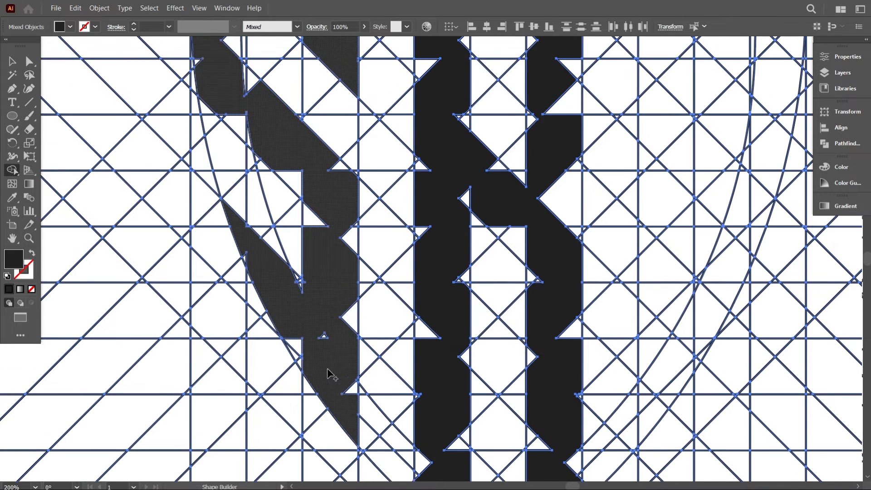
# Merge cells right of the R into the third letter C: its vertical stem, top bar and upper outer side along the shield curve
pyautogui.scroll(-2, 336, 278)
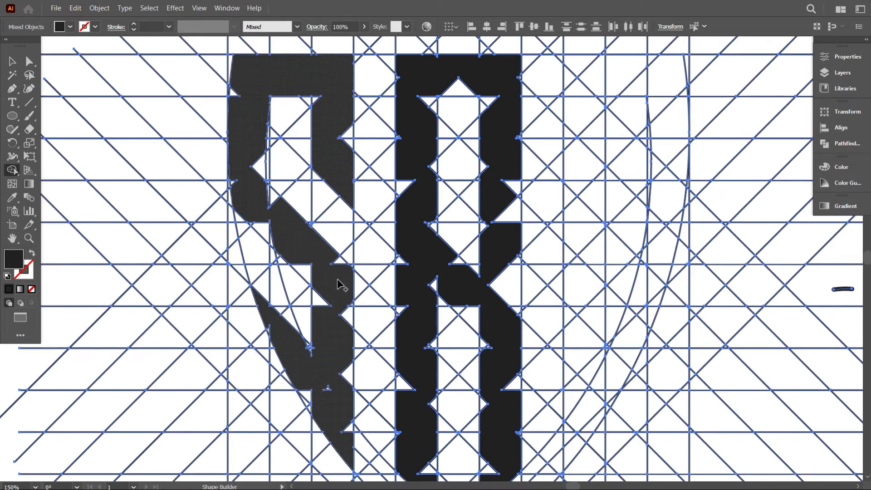
pyautogui.scroll(-1, 369, 271)
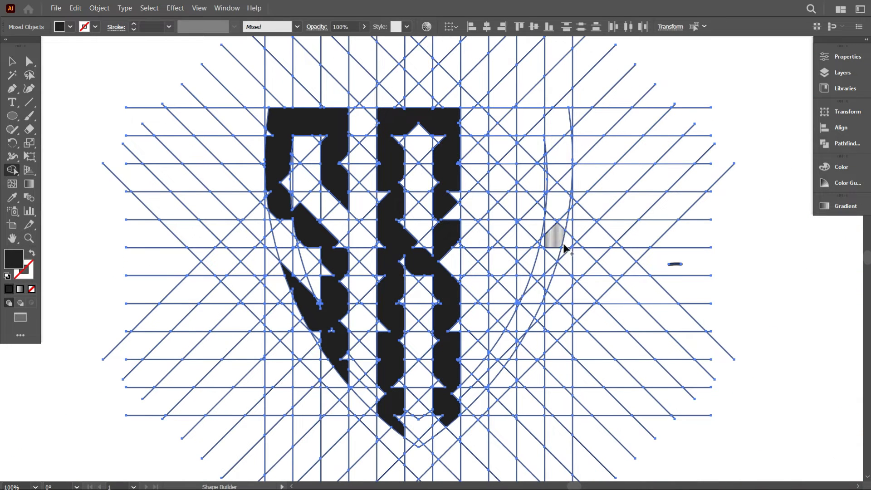
pyautogui.moveTo(498, 120); pyautogui.dragTo(498, 376)
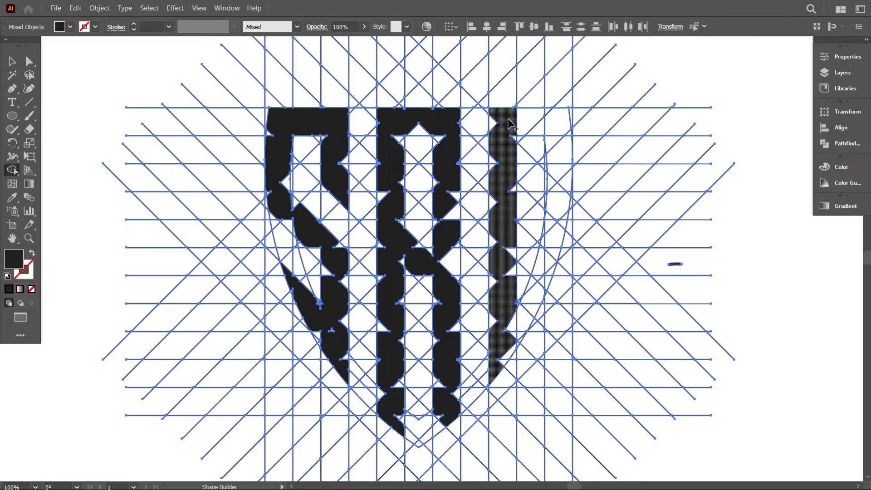
pyautogui.moveTo(509, 120); pyautogui.dragTo(546, 122)
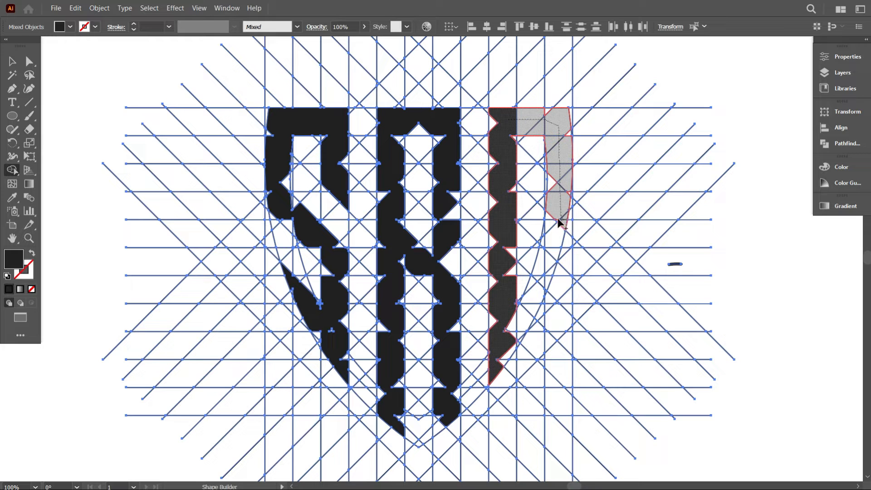
pyautogui.moveTo(559, 221); pyautogui.dragTo(548, 239)
# Merge the C's lower hook between the two shield curves and extend its upper arm down to an angled end
pyautogui.scroll(2, 530, 252)
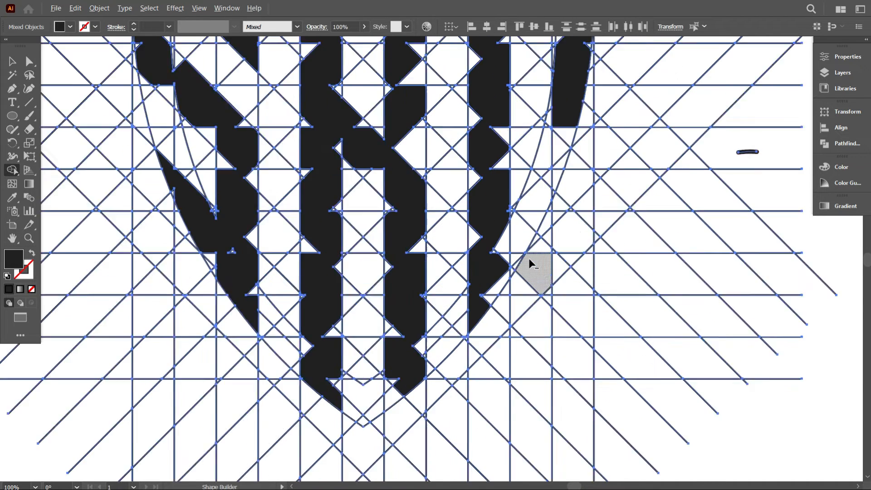
pyautogui.scroll(3, 529, 259)
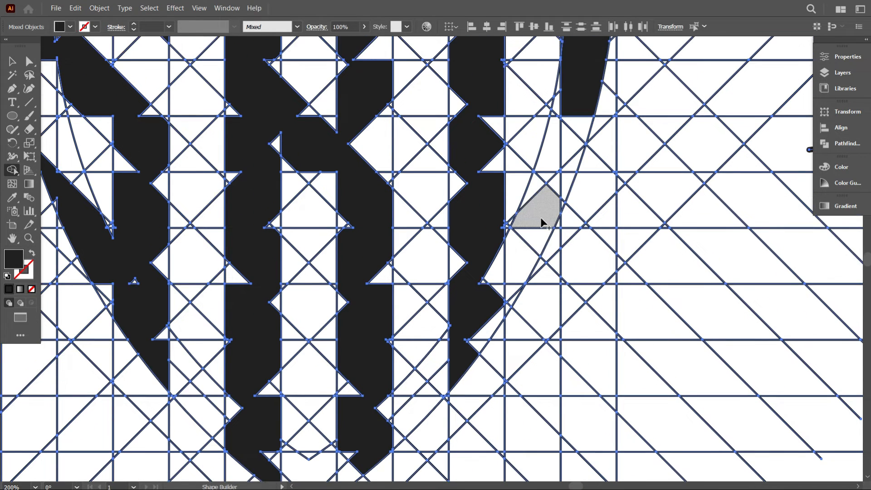
pyautogui.moveTo(533, 185)
pyautogui.mouseDown()
pyautogui.moveTo(540, 220)
pyautogui.moveTo(518, 262)
pyautogui.mouseUp()
pyautogui.moveTo(496, 293); pyautogui.dragTo(497, 295)
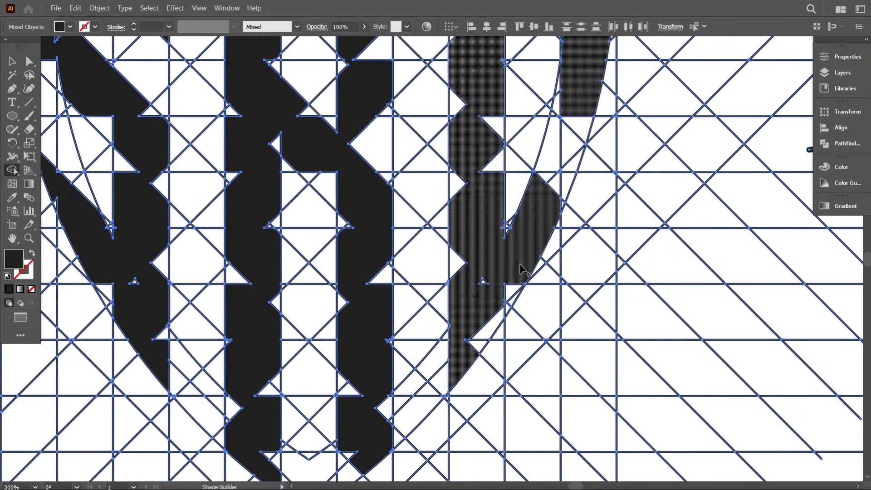
pyautogui.scroll(3, 519, 259)
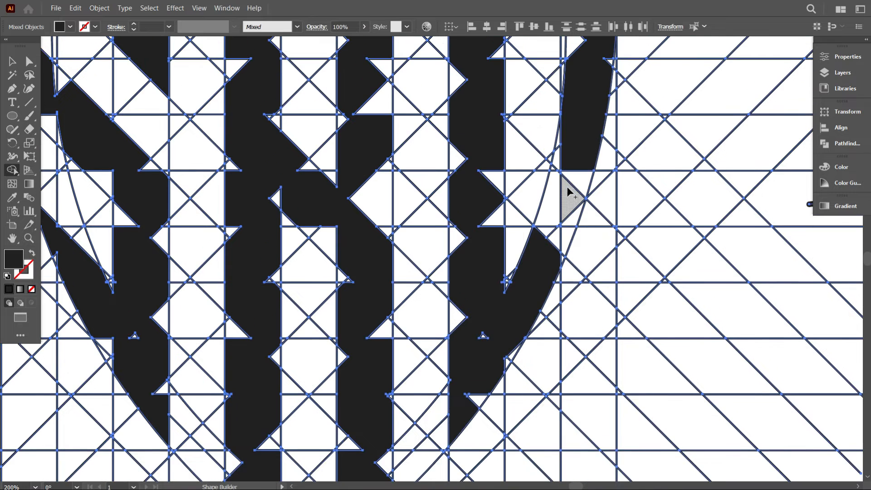
pyautogui.scroll(3, 563, 162)
pyautogui.moveTo(575, 206); pyautogui.dragTo(583, 237)
# Merge the small leftover slivers where the S's lower hook meets its column
pyautogui.scroll(-4, 584, 237)
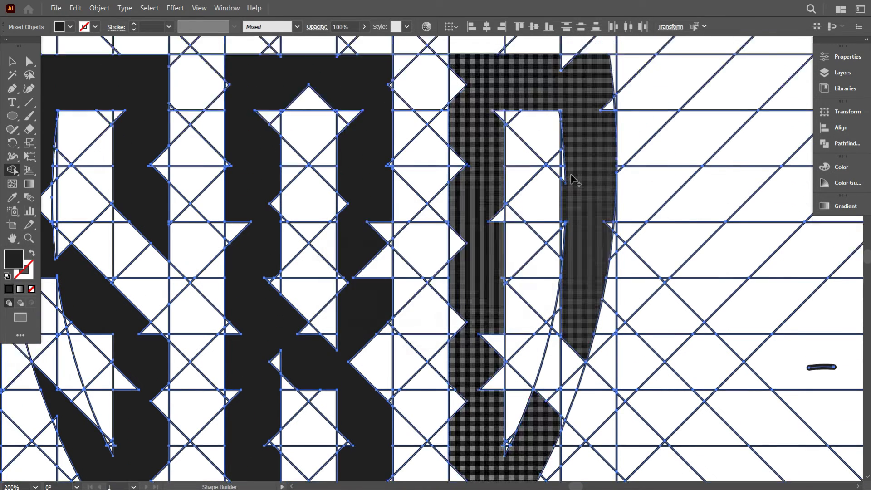
pyautogui.scroll(6, 325, 335)
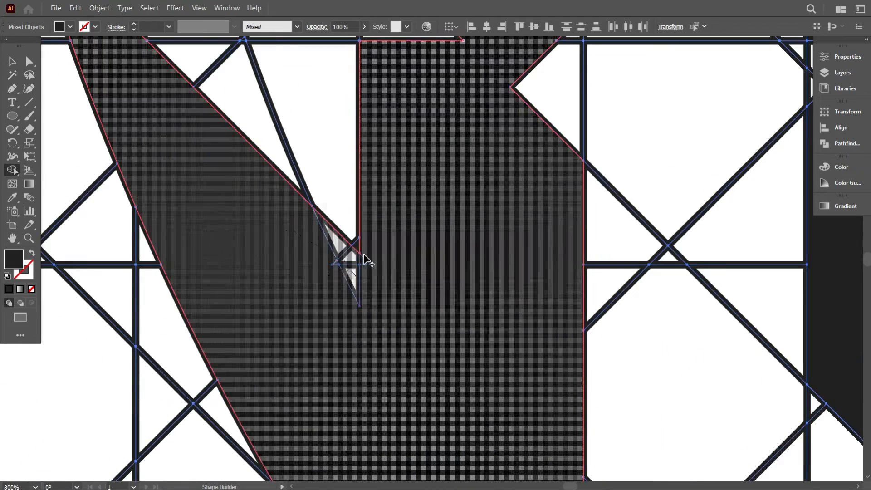
pyautogui.moveTo(364, 259); pyautogui.dragTo(380, 265)
pyautogui.scroll(-2, 380, 265)
pyautogui.moveTo(436, 291); pyautogui.dragTo(472, 302)
pyautogui.scroll(3, 362, 272)
pyautogui.scroll(-2, 408, 309)
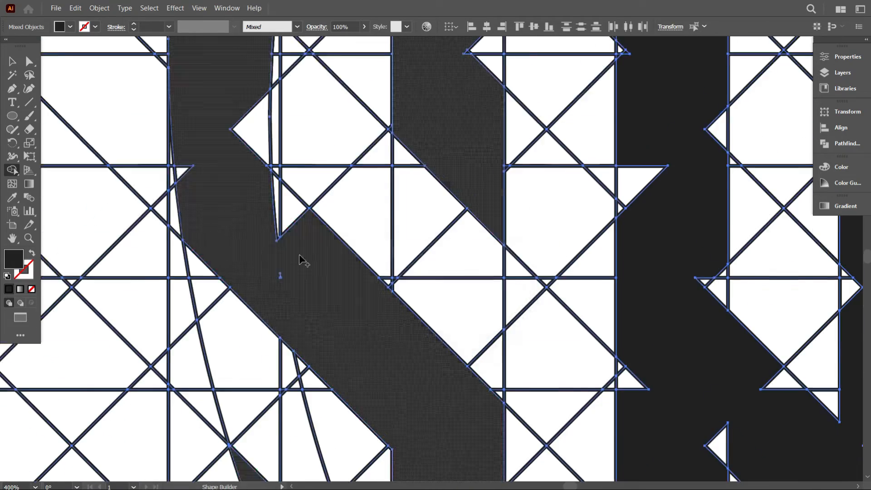
# Merge the remaining notches where the S's diagonal meets its outer side, and along that side up to the top bar
pyautogui.scroll(3, 299, 254)
pyautogui.moveTo(211, 213); pyautogui.dragTo(276, 253)
pyautogui.scroll(2, 276, 252)
pyautogui.moveTo(442, 267); pyautogui.dragTo(470, 270)
pyautogui.scroll(3, 265, 289)
pyautogui.moveTo(255, 95); pyautogui.dragTo(287, 362)
pyautogui.scroll(-6, 287, 363)
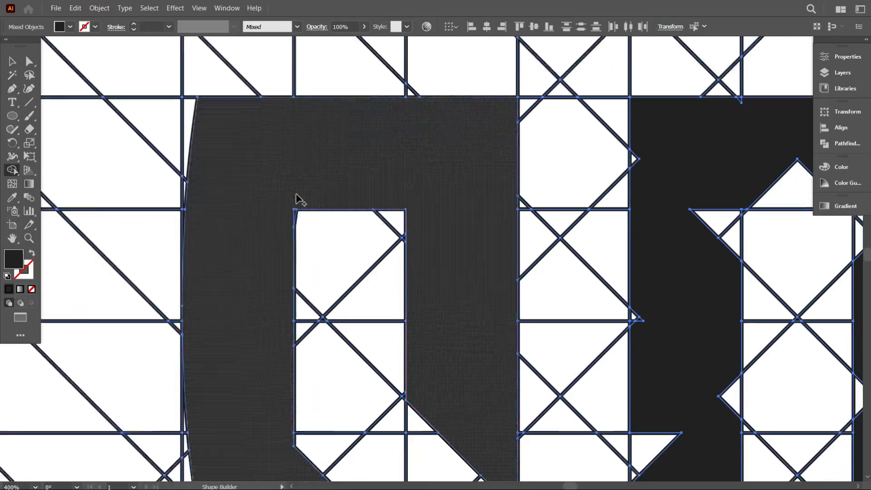
# Merge the leftover slivers around the S's inner opening and the notch above the R's upper opening
pyautogui.scroll(1, 270, 244)
pyautogui.moveTo(289, 253); pyautogui.dragTo(314, 287)
pyautogui.scroll(-2, 314, 287)
pyautogui.scroll(2, 412, 86)
pyautogui.moveTo(396, 163)
pyautogui.mouseDown()
pyautogui.moveTo(377, 157)
pyautogui.moveTo(362, 134)
pyautogui.mouseUp()
pyautogui.scroll(1, 394, 199)
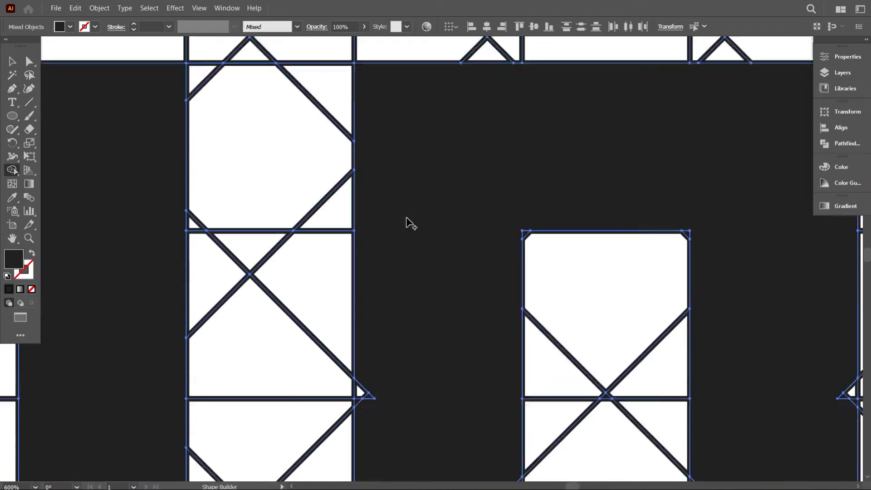
# Merge the notches along the edges of the R's bowl and upper stem into the solid letter
pyautogui.scroll(-8, 406, 217)
pyautogui.moveTo(388, 202); pyautogui.dragTo(361, 286)
pyautogui.scroll(-5, 408, 254)
pyautogui.moveTo(507, 191)
pyautogui.mouseDown()
pyautogui.moveTo(481, 200)
pyautogui.moveTo(468, 233)
pyautogui.mouseUp()
pyautogui.scroll(-12, 449, 231)
pyautogui.scroll(-9, 408, 241)
pyautogui.moveTo(379, 248); pyautogui.dragTo(360, 249)
# Try merging the notches along the lower part of the R's left stem and undo the last merge
pyautogui.scroll(-4, 377, 249)
pyautogui.moveTo(409, 236)
pyautogui.mouseDown()
pyautogui.moveTo(421, 224)
pyautogui.moveTo(442, 369)
pyautogui.mouseUp()
pyautogui.scroll(2, 468, 254)
pyautogui.scroll(-2, 426, 258)
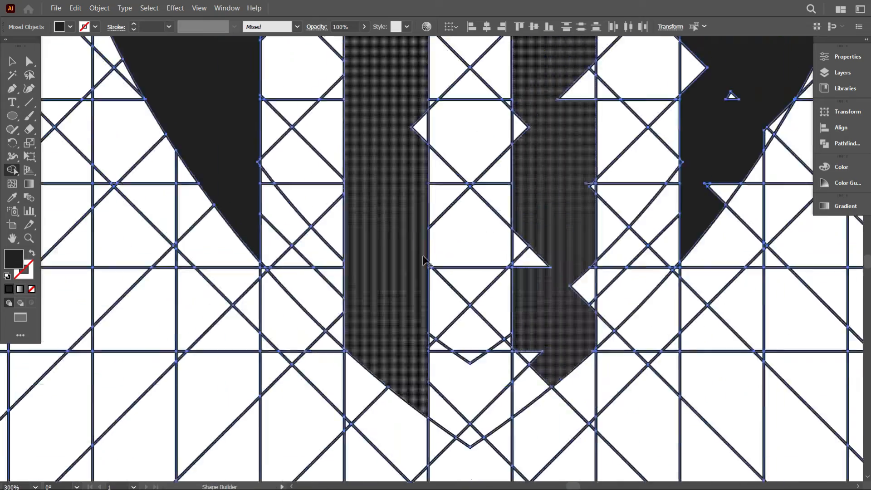
pyautogui.scroll(6, 426, 258)
pyautogui.scroll(-3, 438, 262)
pyautogui.hotkey('ctrl', 'z')
# Merge the gaps beneath the R's diagonal and the notches down its left stem to the shield's lower curve
pyautogui.scroll(3, 393, 291)
pyautogui.moveTo(446, 227); pyautogui.dragTo(531, 293)
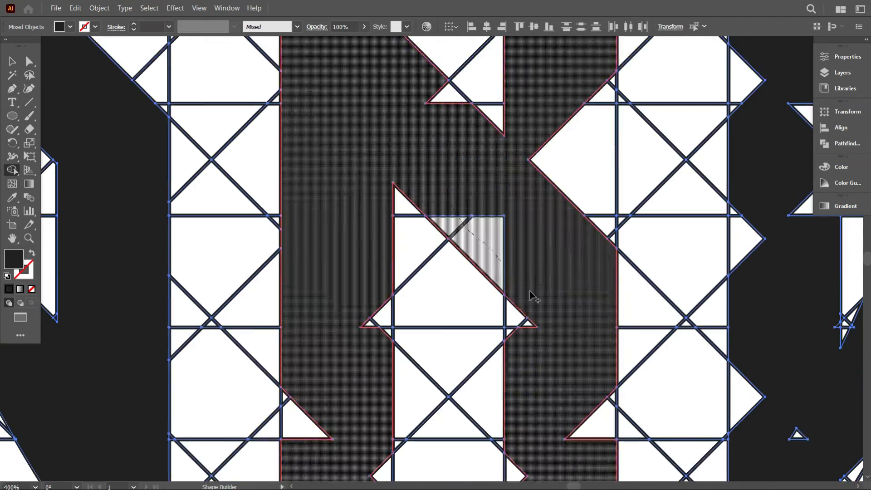
pyautogui.moveTo(373, 152)
pyautogui.mouseDown()
pyautogui.moveTo(332, 261)
pyautogui.moveTo(297, 311)
pyautogui.mouseUp()
pyautogui.scroll(-8, 304, 291)
pyautogui.moveTo(381, 182); pyautogui.dragTo(294, 277)
pyautogui.scroll(-9, 292, 281)
pyautogui.moveTo(379, 158)
pyautogui.mouseDown()
pyautogui.moveTo(298, 190)
pyautogui.moveTo(374, 333)
pyautogui.mouseUp()
pyautogui.scroll(-5, 369, 313)
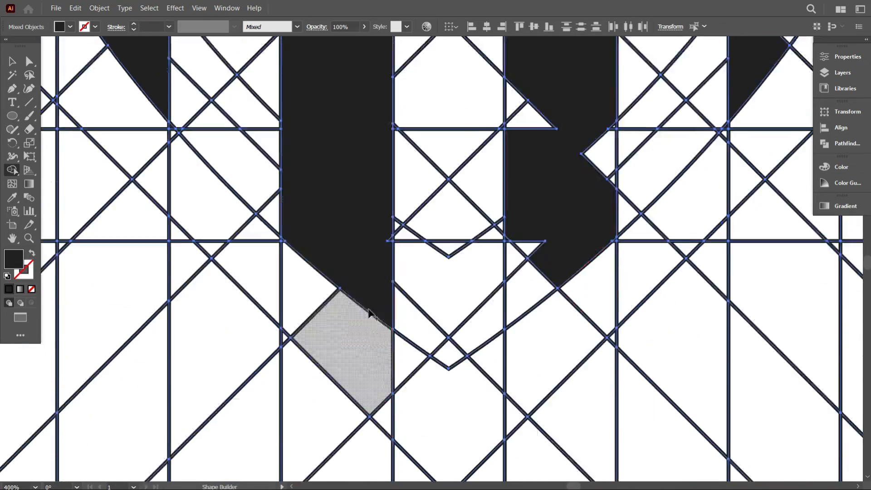
# Merge the remaining notches along the R's lower right leg so both its edges run straight
pyautogui.moveTo(481, 201)
pyautogui.mouseDown()
pyautogui.moveTo(470, 225)
pyautogui.moveTo(482, 201)
pyautogui.mouseUp()
pyautogui.scroll(2, 482, 201)
pyautogui.moveTo(476, 179)
pyautogui.mouseDown()
pyautogui.moveTo(565, 198)
pyautogui.moveTo(495, 202)
pyautogui.mouseUp()
pyautogui.scroll(5, 555, 202)
pyautogui.scroll(-3, 420, 233)
pyautogui.scroll(11, 418, 238)
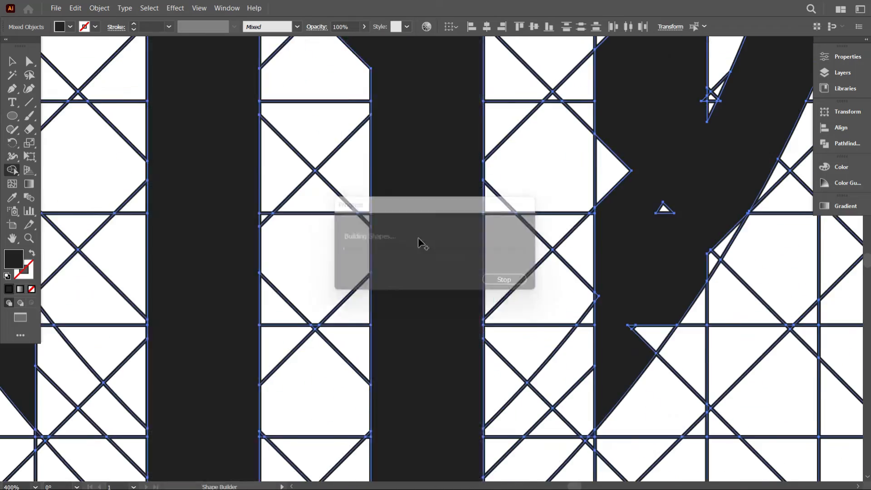
pyautogui.moveTo(405, 205)
pyautogui.mouseDown()
pyautogui.moveTo(433, 123)
pyautogui.moveTo(427, 181)
pyautogui.mouseUp()
# Merge the notches along the left edge of the C's stem from the top bar down to the lower curve
pyautogui.scroll(-6, 421, 210)
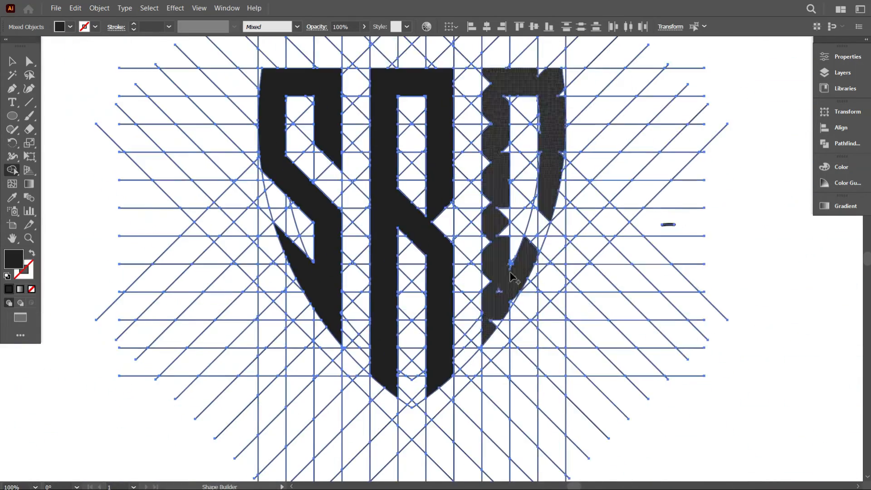
pyautogui.scroll(2, 295, 249)
pyautogui.scroll(-2, 311, 292)
pyautogui.scroll(4, 511, 85)
pyautogui.moveTo(442, 162); pyautogui.dragTo(462, 321)
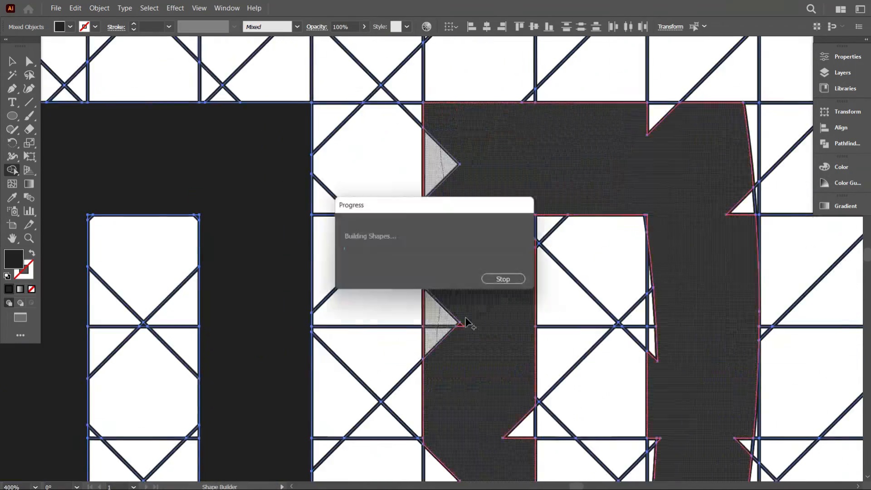
pyautogui.scroll(-8, 460, 318)
pyautogui.moveTo(439, 59)
pyautogui.mouseDown()
pyautogui.moveTo(429, 232)
pyautogui.moveTo(442, 361)
pyautogui.mouseUp()
pyautogui.scroll(-6, 444, 311)
pyautogui.moveTo(444, 311); pyautogui.dragTo(492, 165)
# Merge the slivers at the junction of the C's lower hook and the gaps along the stem's inner edge
pyautogui.scroll(2, 454, 231)
pyautogui.scroll(6, 633, 171)
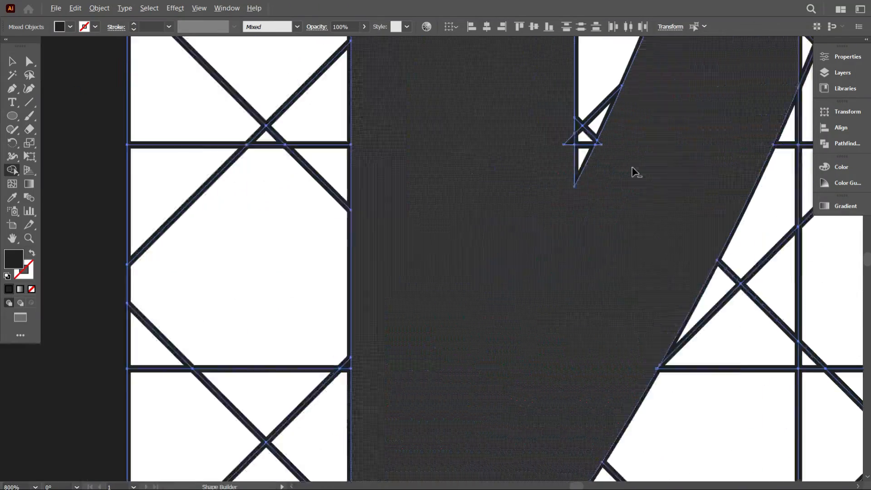
pyautogui.scroll(-3, 574, 255)
pyautogui.scroll(-1, 511, 230)
pyautogui.moveTo(498, 209); pyautogui.dragTo(496, 171)
pyautogui.scroll(6, 497, 171)
pyautogui.moveTo(500, 260); pyautogui.dragTo(594, 118)
pyautogui.scroll(2, 484, 184)
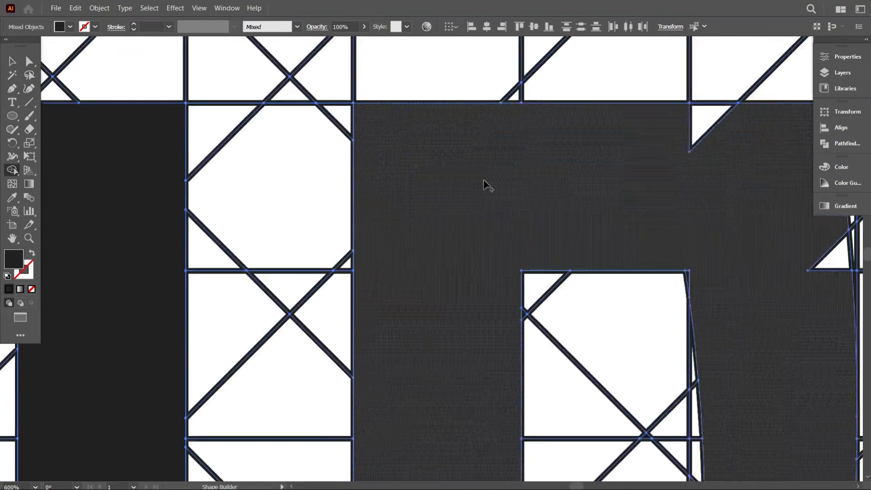
# Merge the notches at the C's top corner and along the inner and outer edges of its curved arm
pyautogui.scroll(-1, 484, 185)
pyautogui.scroll(2, 623, 400)
pyautogui.moveTo(636, 333); pyautogui.dragTo(630, 200)
pyautogui.scroll(-4, 633, 258)
pyautogui.scroll(4, 642, 265)
pyautogui.moveTo(563, 214); pyautogui.dragTo(579, 247)
pyautogui.scroll(-4, 577, 246)
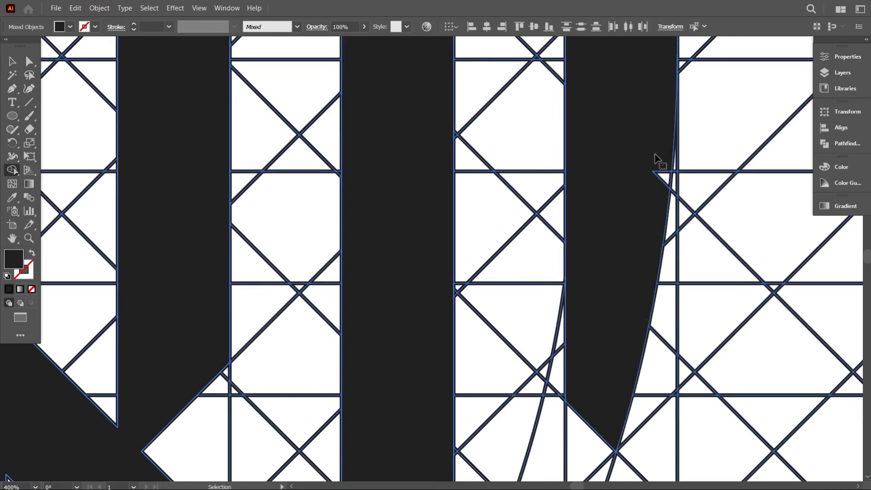
pyautogui.moveTo(655, 159); pyautogui.dragTo(666, 177)
pyautogui.scroll(-3, 558, 213)
pyautogui.scroll(1, 559, 217)
# Leave Shape Builder for the Selection tool and deselect all the artwork
pyautogui.hotkey('ctrl', '0')
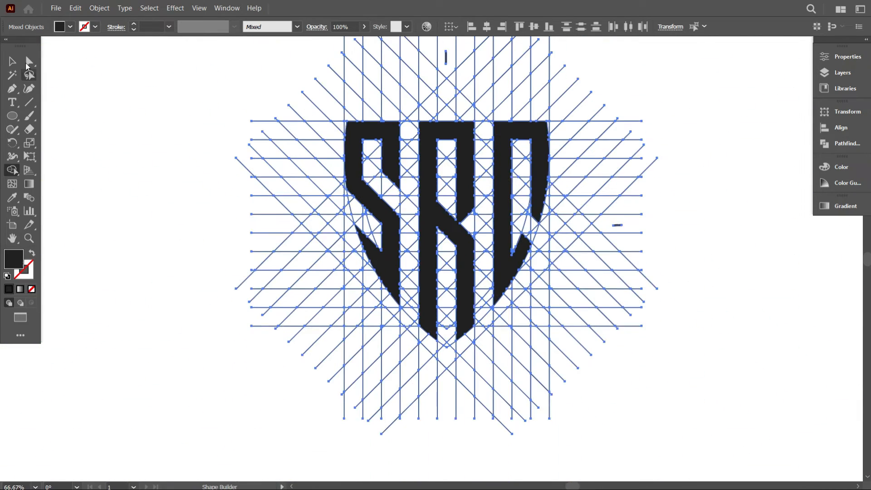
pyautogui.press('v')
pyautogui.click(142, 142)
pyautogui.scroll(3, 550, 127)
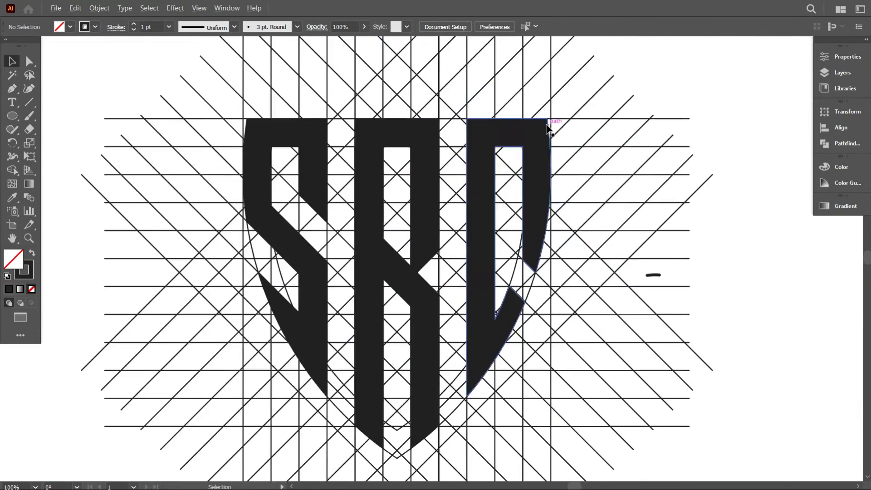
# Move the group containing the SRC letters and one set of diagonal lines sideways, clear of the remaining grid, and deselect it
pyautogui.scroll(-1, 634, 120)
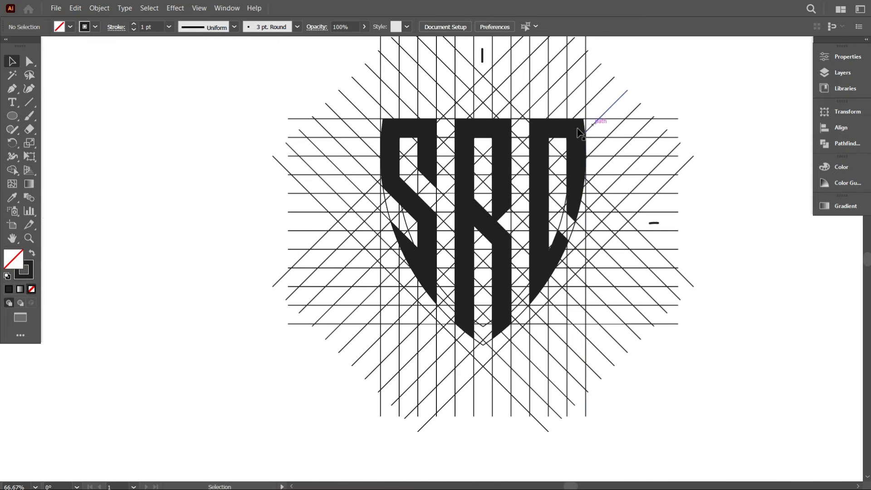
pyautogui.scroll(-1, 490, 142)
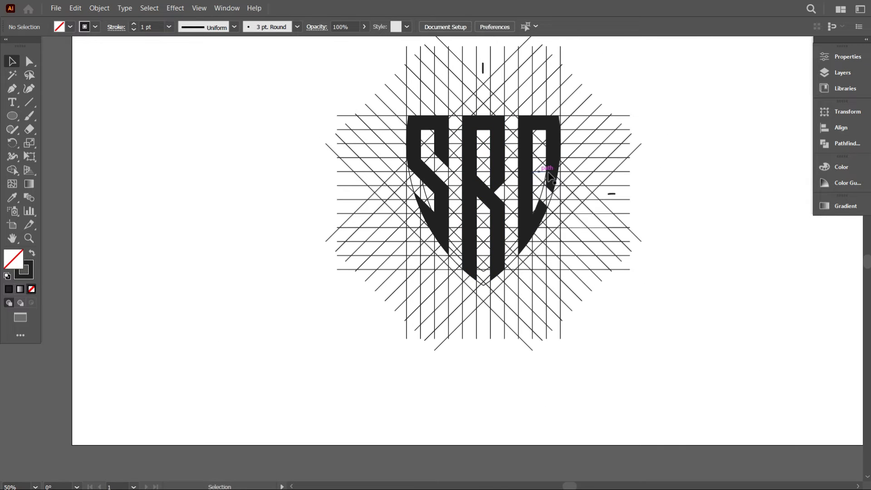
pyautogui.moveTo(659, 200); pyautogui.dragTo(536, 225)
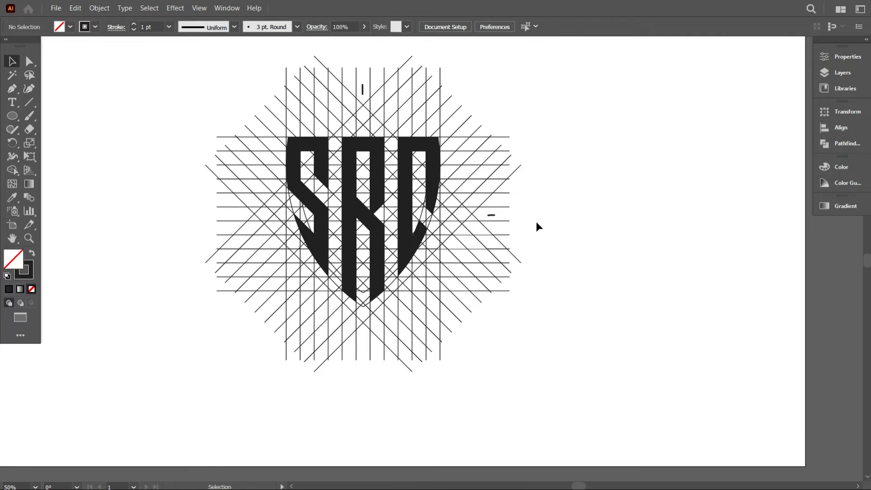
pyautogui.click(437, 154)
pyautogui.moveTo(436, 155); pyautogui.dragTo(654, 179)
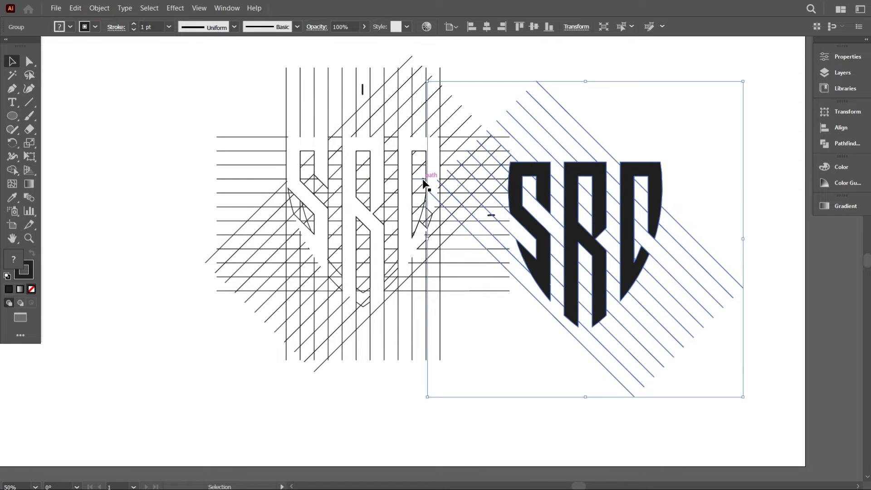
pyautogui.scroll(-1, 476, 188)
pyautogui.scroll(-1, 330, 218)
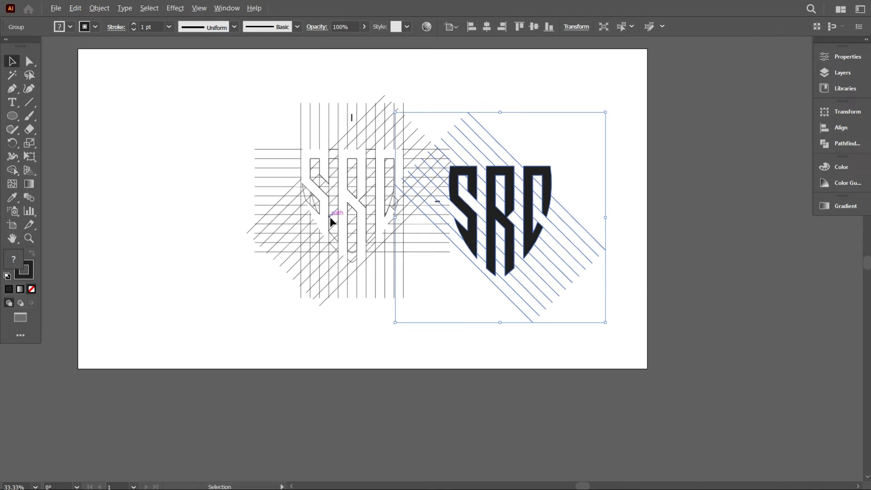
pyautogui.scroll(1, 565, 254)
pyautogui.click(685, 203)
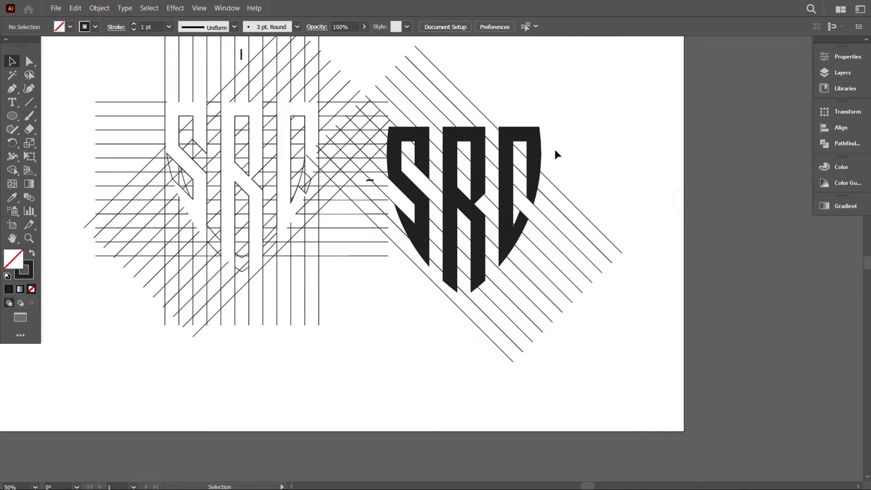
# Ungroup the moved letters and diagonal lines, leaving nothing selected
pyautogui.rightClick(529, 145)
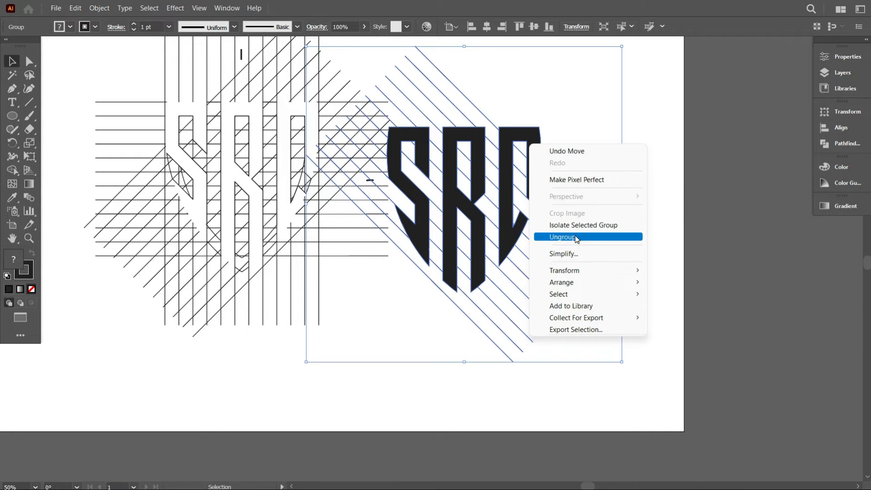
pyautogui.click(572, 237)
pyautogui.click(558, 140)
# Select the C, R and S shapes together and move them off the artboard, away from the diagonal lines
pyautogui.click(535, 146)
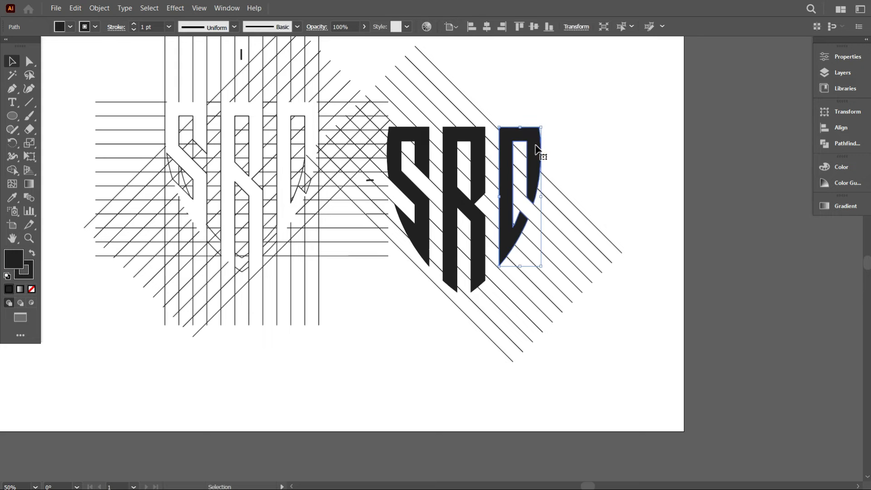
pyautogui.keyDown('shift'); pyautogui.click(474, 136); pyautogui.keyUp('shift')
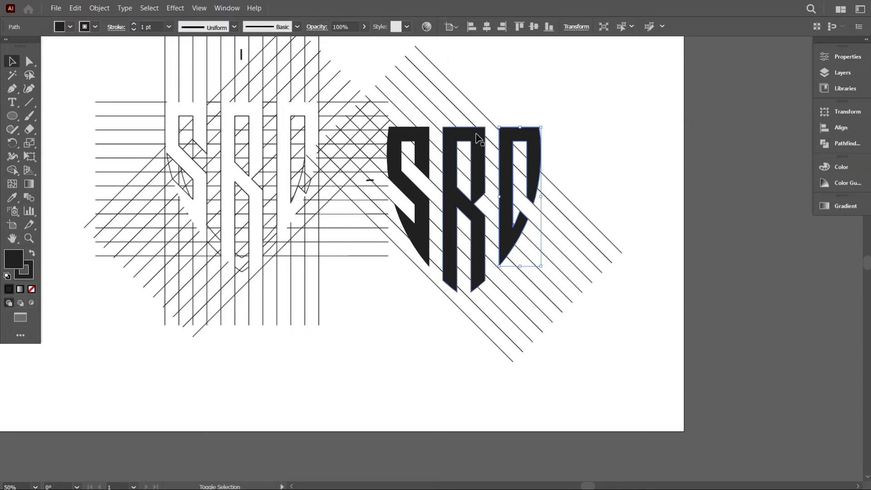
pyautogui.keyDown('shift'); pyautogui.click(422, 143); pyautogui.keyUp('shift')
pyautogui.keyDown('shift'); pyautogui.click(421, 143); pyautogui.keyUp('shift')
pyautogui.hotkey('ctrl', '-')
pyautogui.hotkey('ctrl', '-')
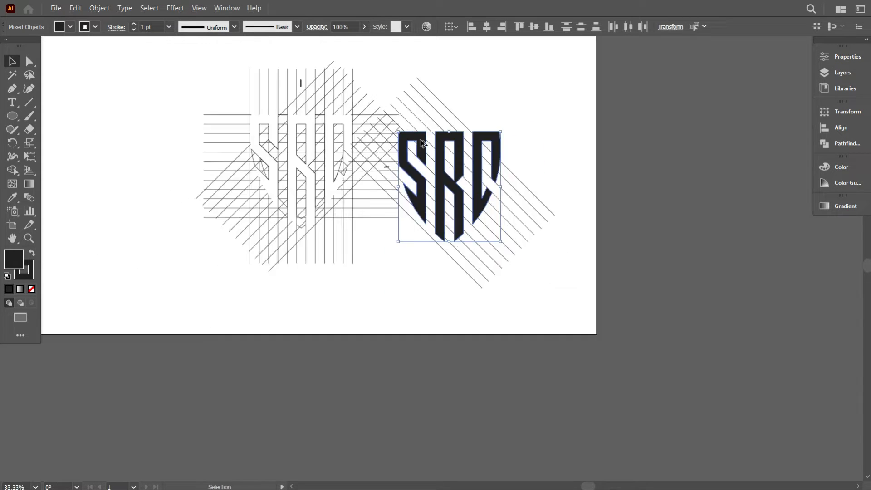
pyautogui.moveTo(478, 159); pyautogui.dragTo(683, 187)
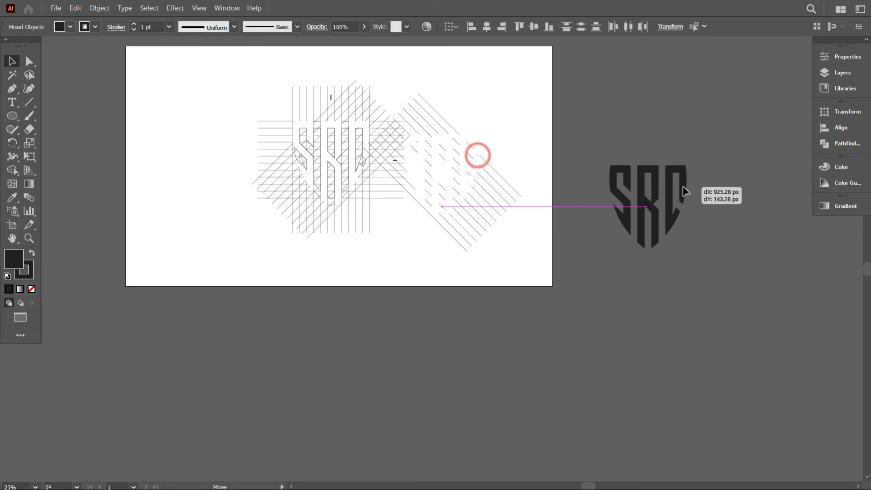
pyautogui.click(613, 272)
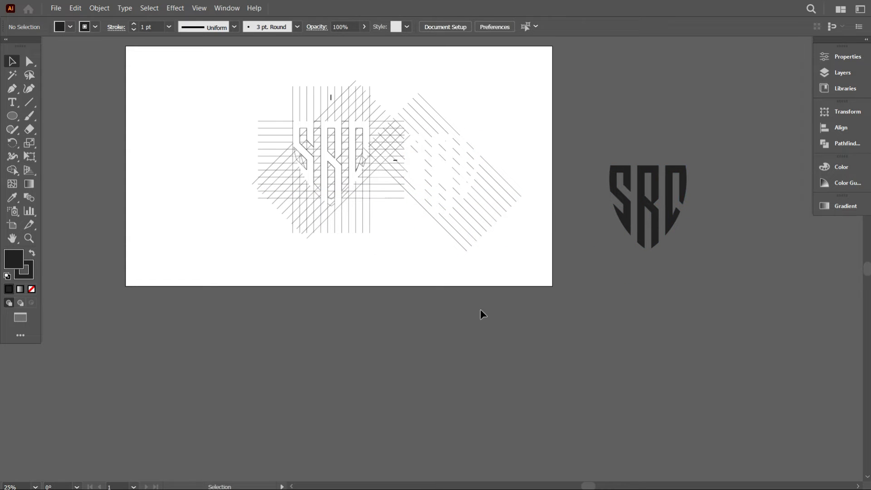
# Delete all the leftover grid and outline artwork from the artboard
pyautogui.scroll(2, 408, 263)
pyautogui.moveTo(170, 107); pyautogui.dragTo(530, 278)
pyautogui.click(530, 277)
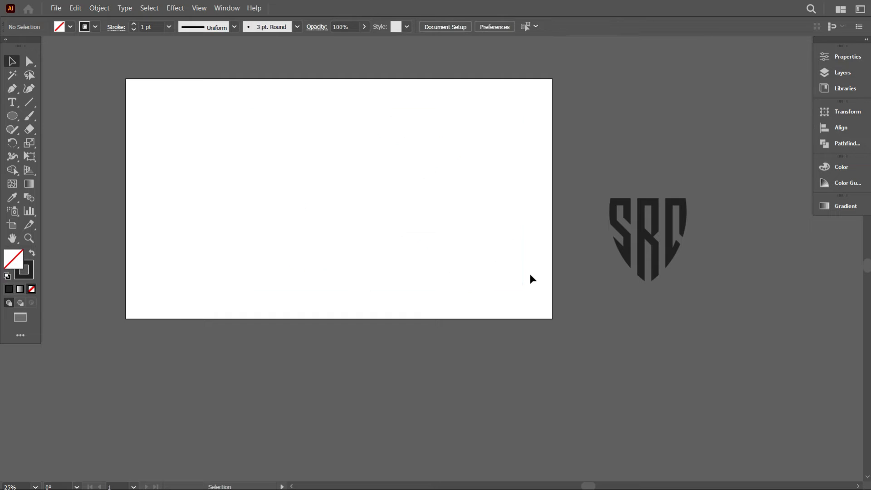
# Move the three SRC letters back to the middle of the empty artboard and deselect them
pyautogui.moveTo(739, 340); pyautogui.dragTo(737, 338)
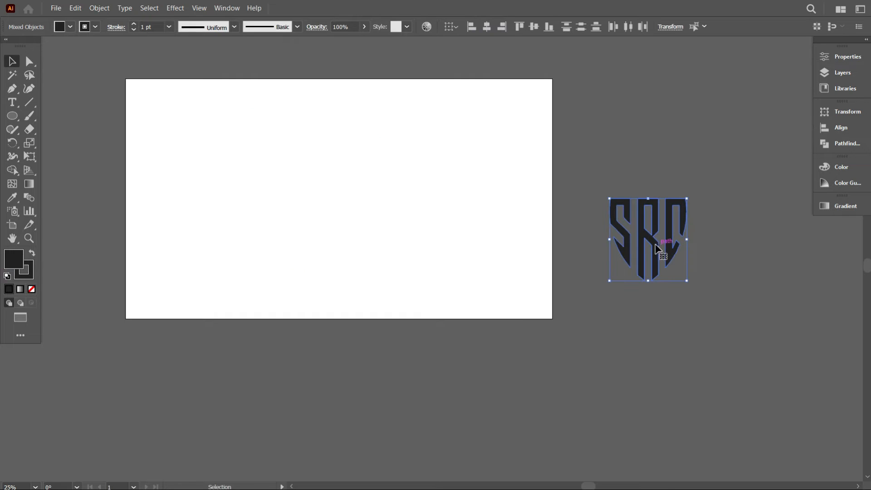
pyautogui.moveTo(657, 248); pyautogui.dragTo(350, 212)
pyautogui.scroll(2, 330, 210)
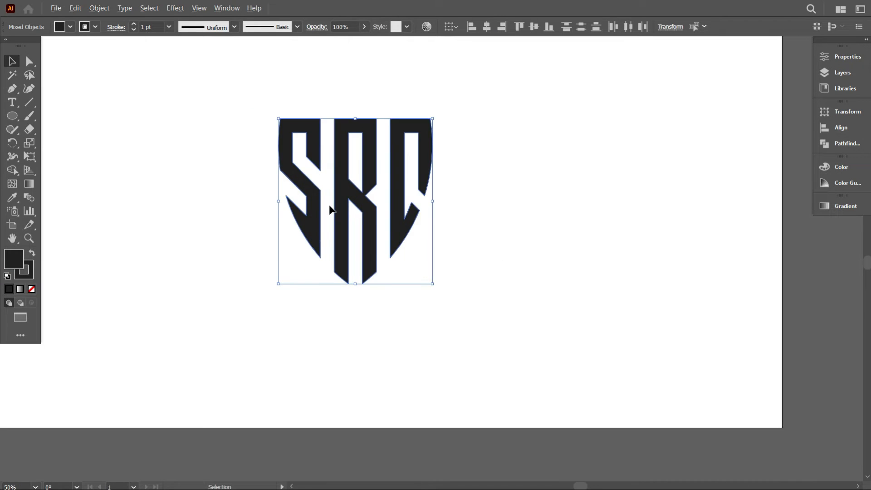
pyautogui.scroll(1, 462, 205)
pyautogui.click(507, 210)
pyautogui.scroll(1, 513, 222)
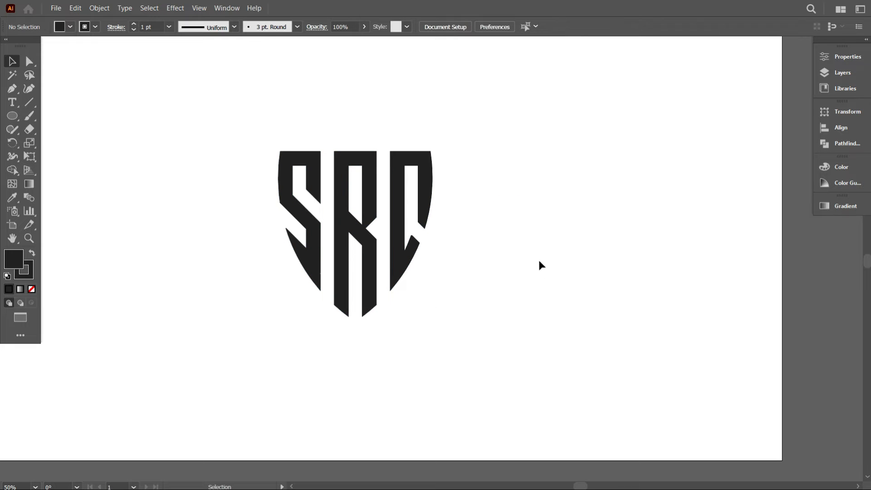
pyautogui.scroll(-1, 488, 266)
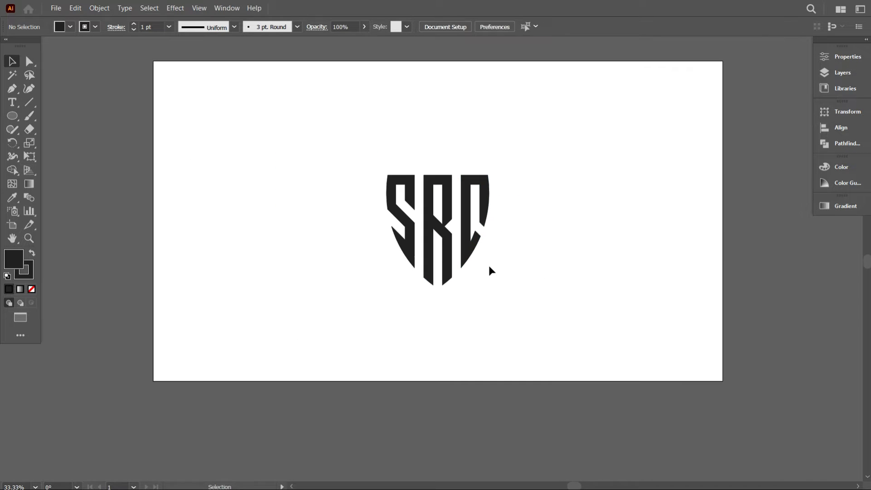
pyautogui.scroll(1, 495, 265)
# Set the stroke weight of all three SRC letters to 10 pt and deselect them
pyautogui.moveTo(572, 317); pyautogui.dragTo(309, 135)
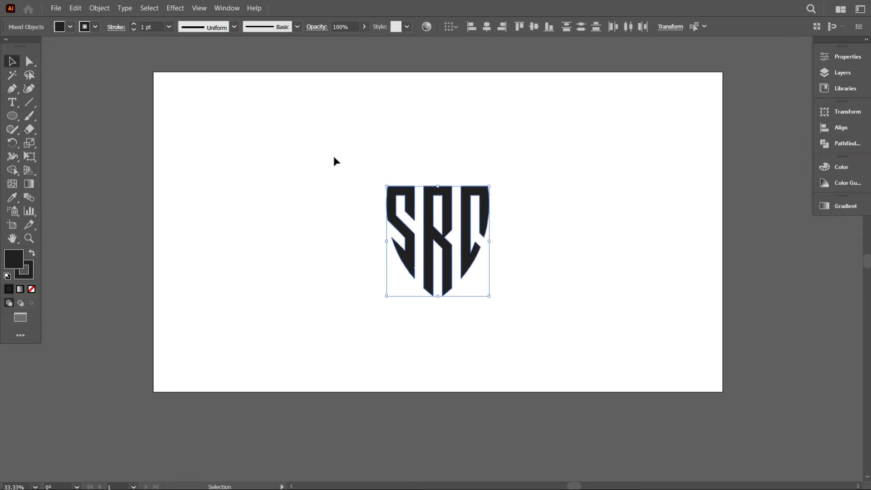
pyautogui.scroll(1, 459, 227)
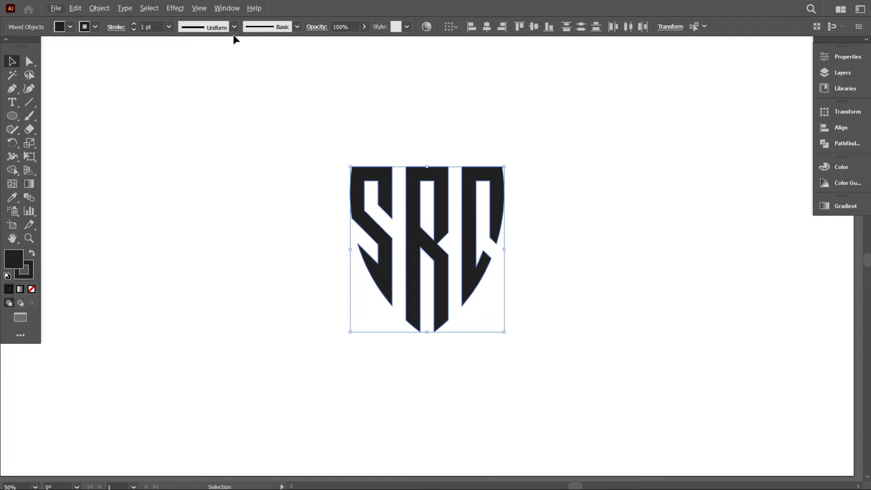
pyautogui.scroll(9, 155, 26)
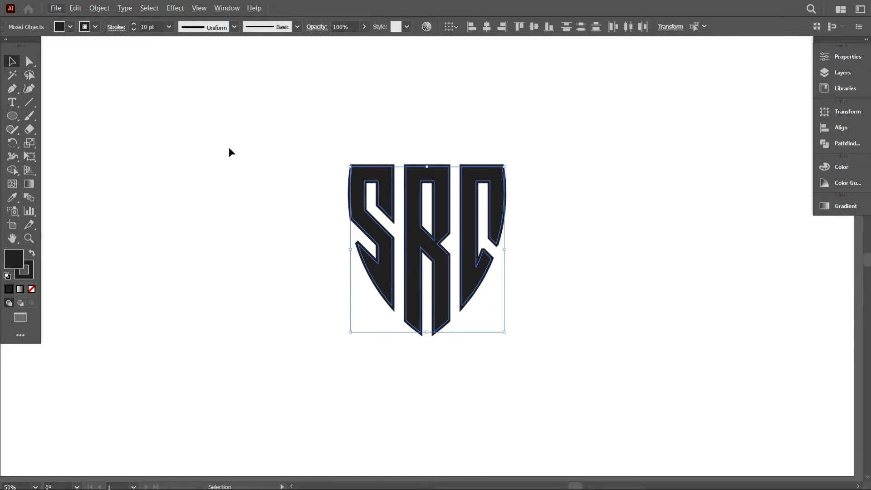
pyautogui.click(238, 186)
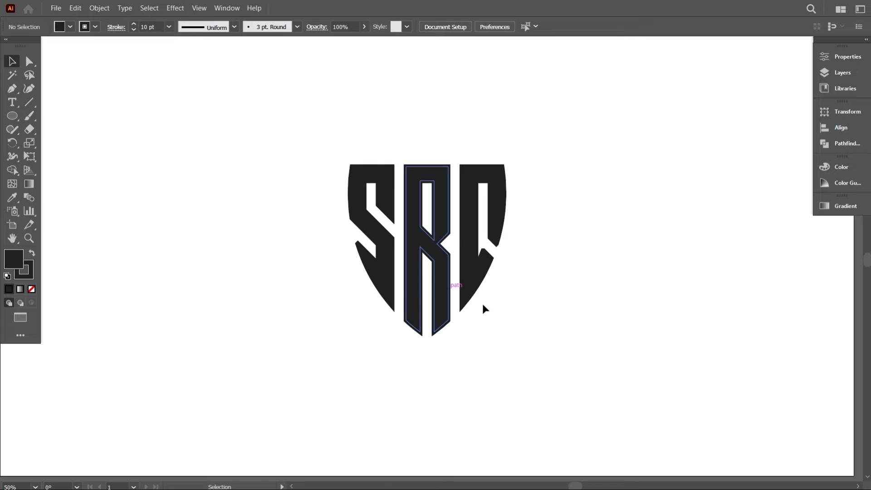
# Examine the edges and corners of the thickened letters, especially the tips of the lower hooks on the S and C
pyautogui.moveTo(254, 109); pyautogui.dragTo(563, 380)
pyautogui.scroll(3, 363, 240)
pyautogui.scroll(-1, 363, 241)
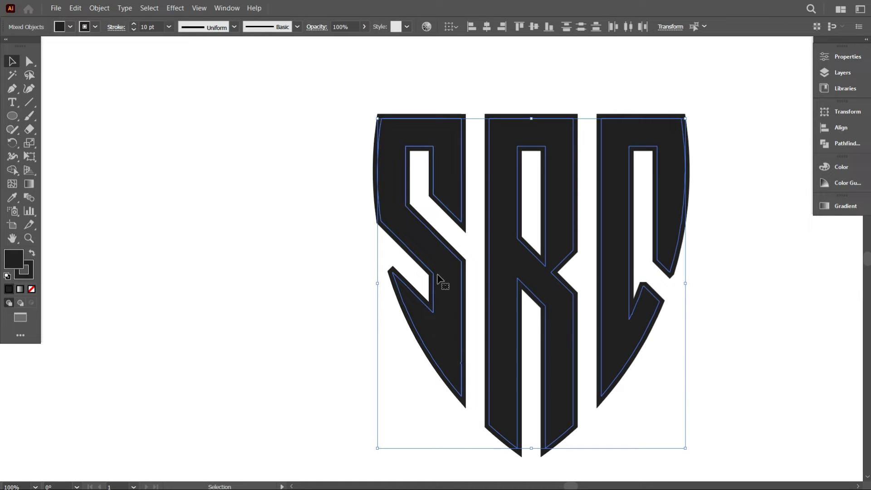
pyautogui.click(325, 254)
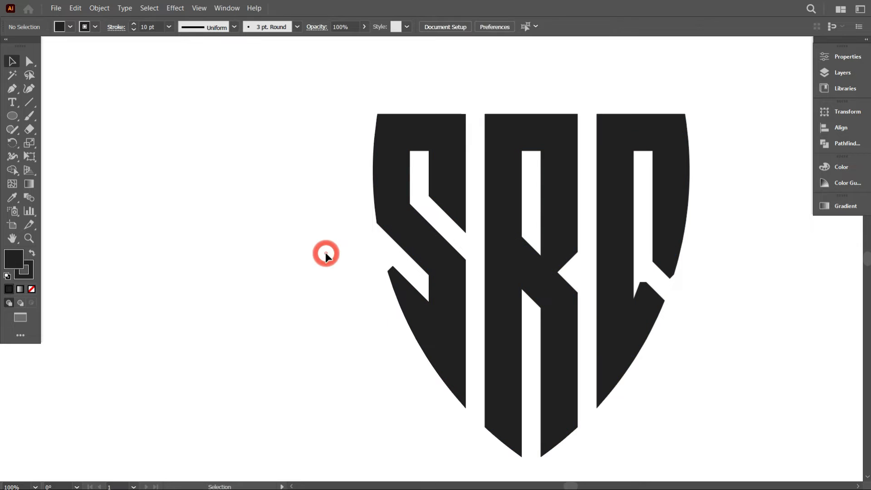
pyautogui.scroll(-2, 325, 254)
pyautogui.scroll(-3, 507, 273)
pyautogui.scroll(-2, 385, 272)
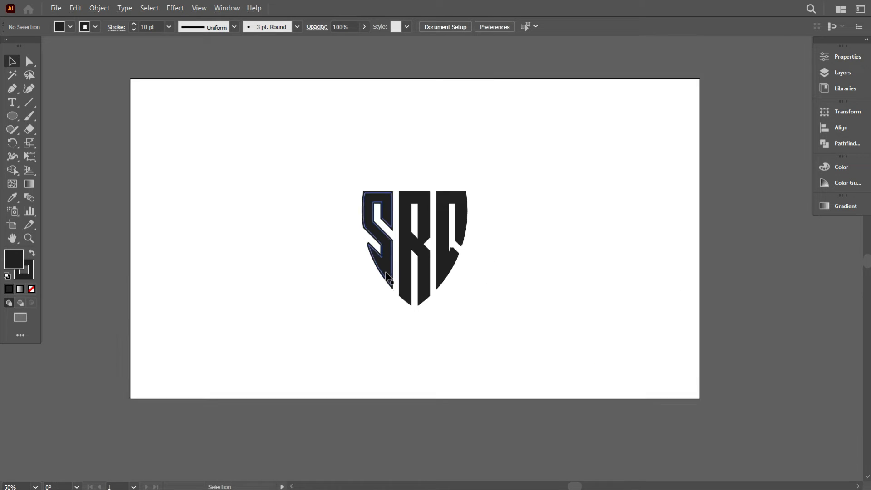
pyautogui.scroll(1, 442, 269)
pyautogui.scroll(3, 441, 268)
pyautogui.scroll(2, 270, 258)
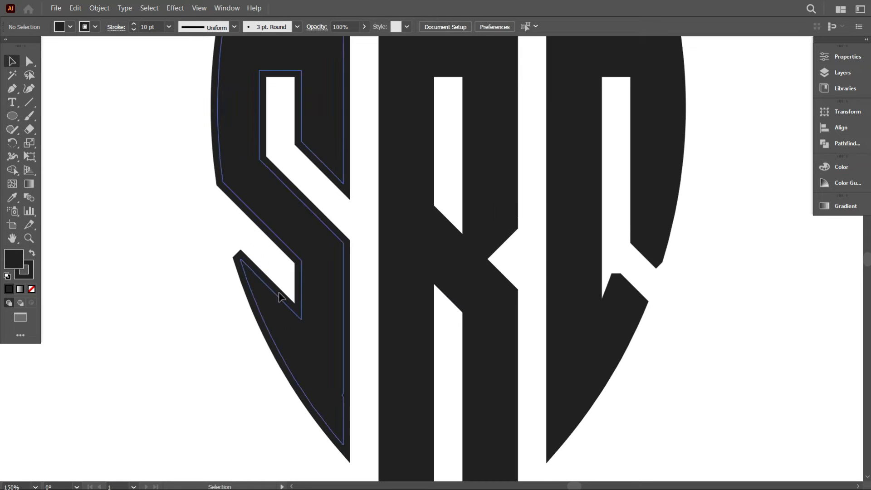
pyautogui.scroll(-2, 282, 295)
pyautogui.scroll(-3, 361, 297)
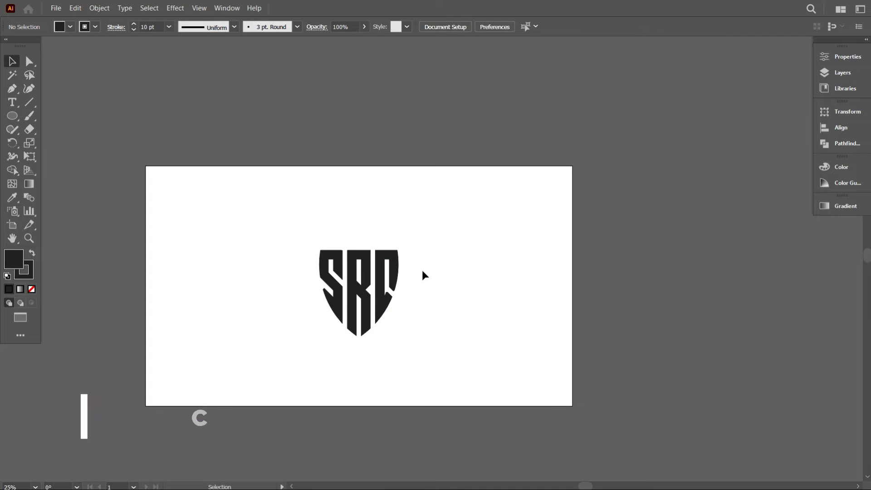
# Undo the stroke change, grid deletion, ungrouping and moves back to the letters sitting within their full line grid
pyautogui.hotkey('ctrl', 'z')
pyautogui.hotkey('ctrl', 'z')
pyautogui.hotkey('ctrl', 'z')
pyautogui.hotkey('ctrl', 'z')
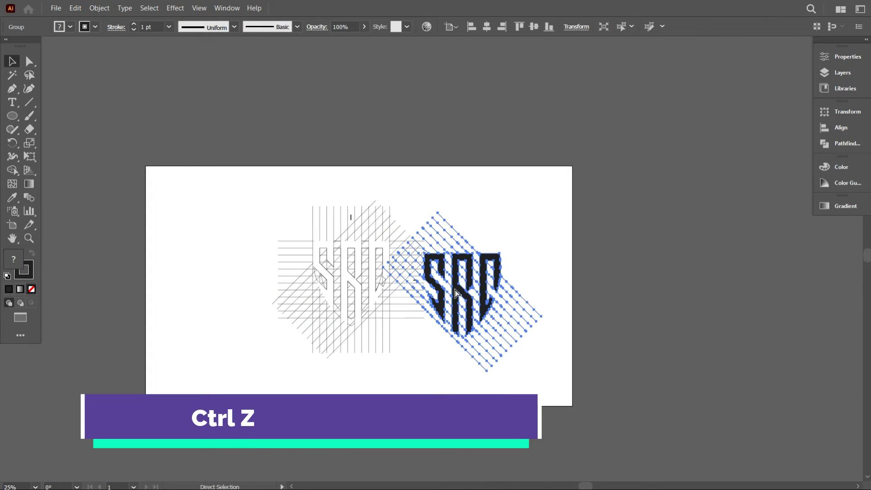
pyautogui.hotkey('ctrl', 'z')
pyautogui.click(440, 365)
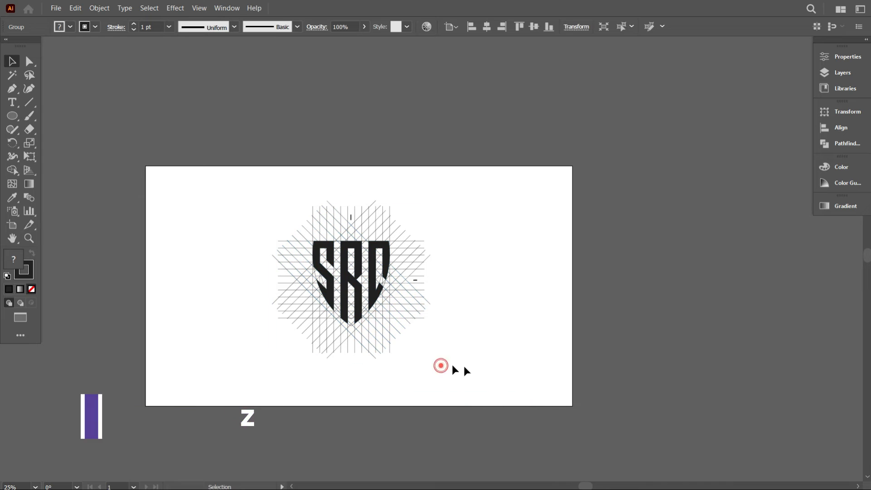
# Select all the artwork and use Shape Builder to merge the tiny cell at the tip of the S's lower hook
pyautogui.moveTo(471, 366); pyautogui.dragTo(218, 162)
pyautogui.scroll(10, 319, 262)
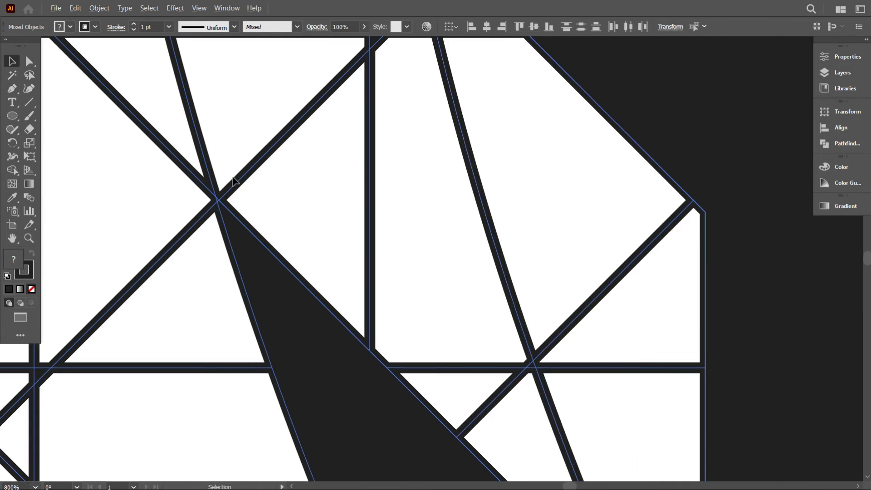
pyautogui.scroll(2, 235, 215)
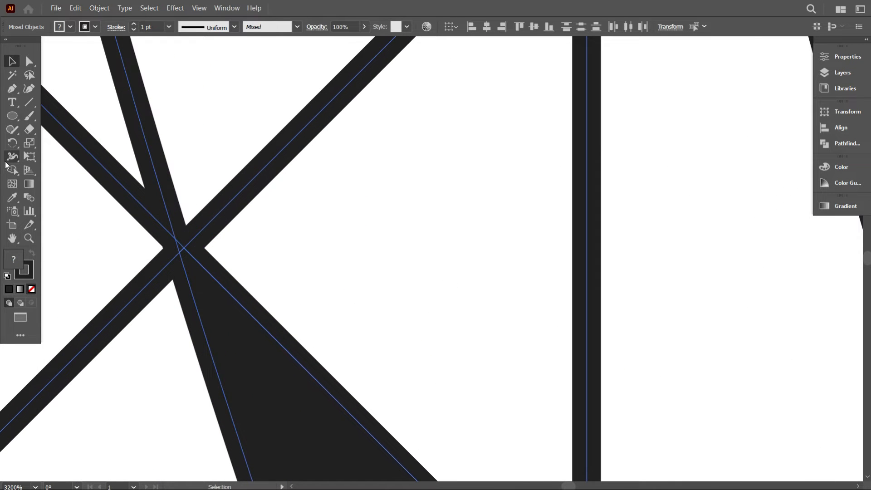
pyautogui.click(12, 169)
pyautogui.scroll(2, 186, 263)
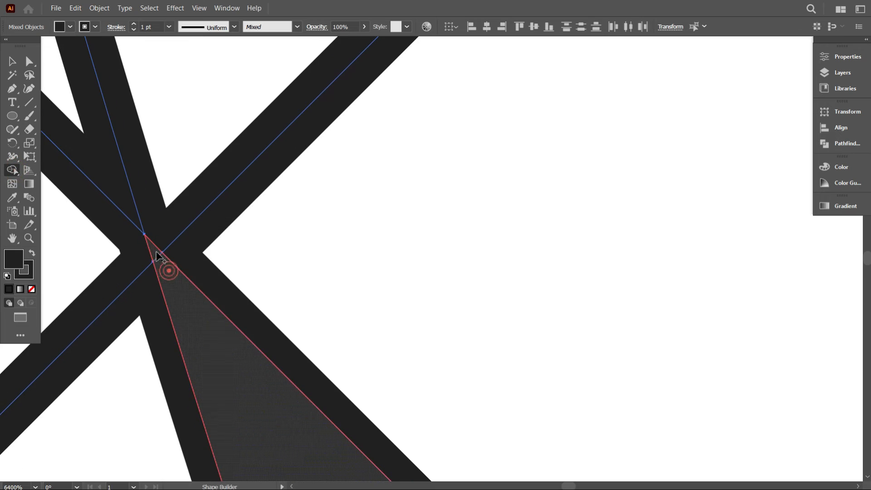
pyautogui.scroll(-12, 169, 264)
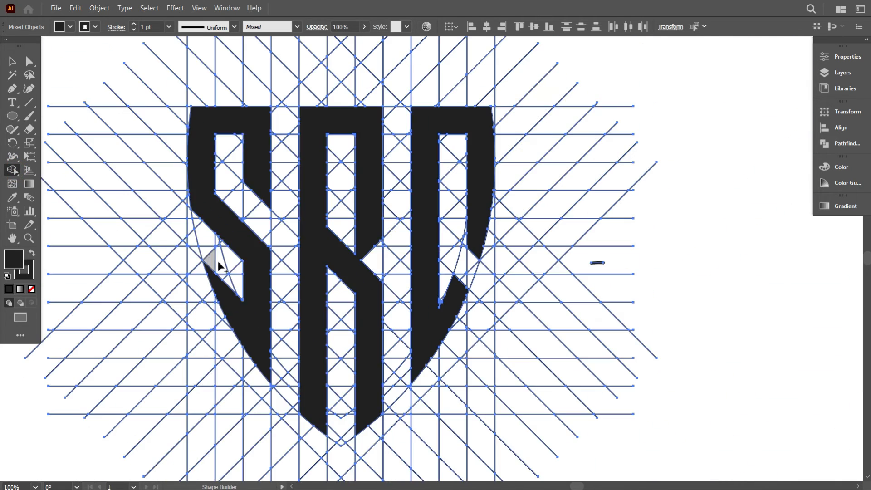
# Merge the tiny triangular cell at the tip of the C's lower hook into the letter
pyautogui.scroll(5, 290, 272)
pyautogui.scroll(-4, 281, 266)
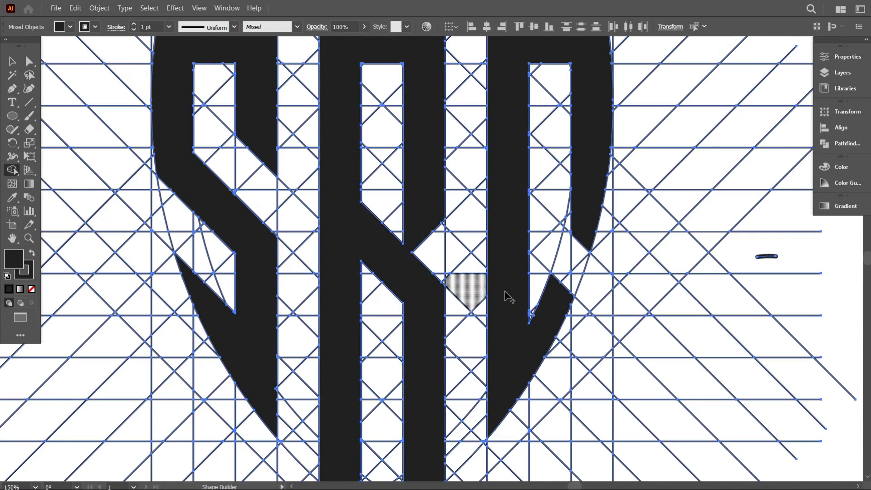
pyautogui.scroll(3, 544, 304)
pyautogui.scroll(4, 449, 192)
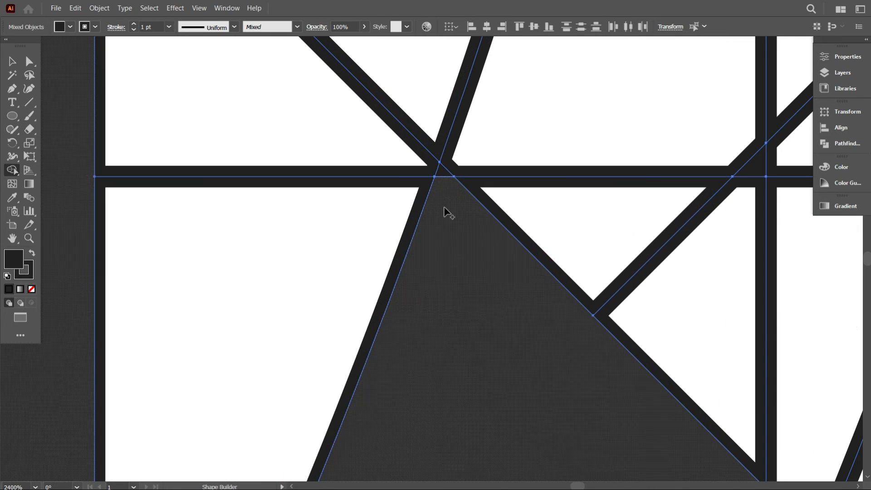
pyautogui.click(435, 178)
pyautogui.scroll(-6, 453, 247)
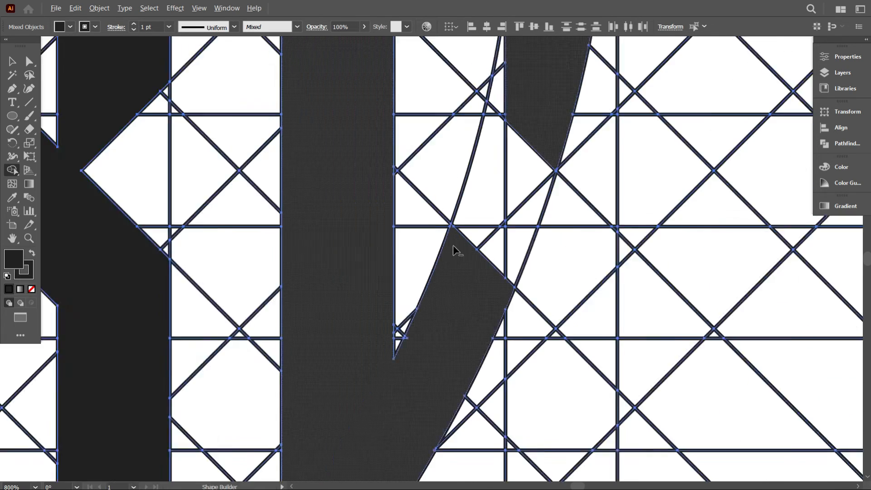
# Use Shape Builder to merge the tiny cell at the tip of the C's upper arm into the letter
pyautogui.scroll(9, 533, 193)
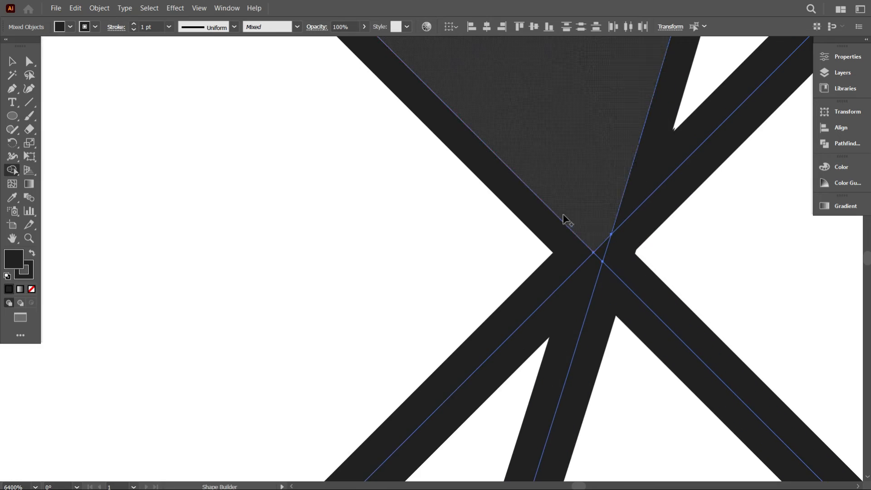
pyautogui.moveTo(594, 250); pyautogui.dragTo(600, 256)
pyautogui.scroll(-12, 560, 251)
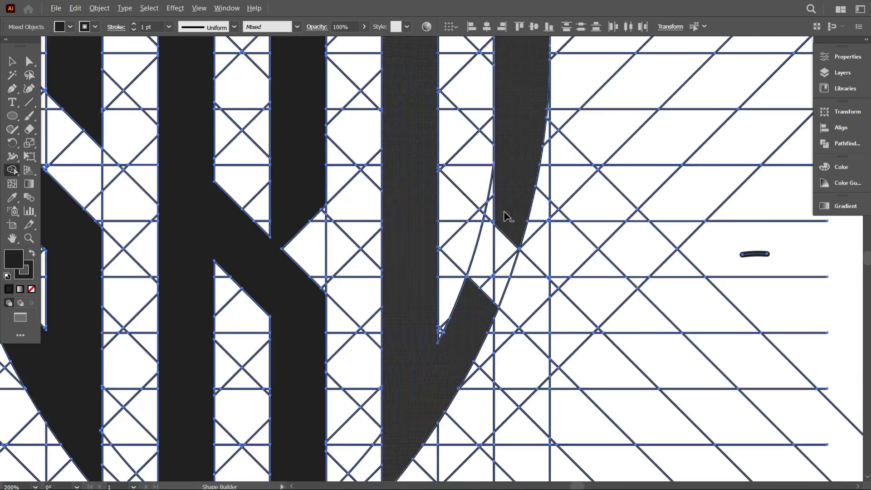
pyautogui.scroll(8, 346, 254)
pyautogui.scroll(-12, 474, 149)
# Select the solid S, R and C shapes and move them out of the line grid onto the artboard's empty area
pyautogui.press('v')
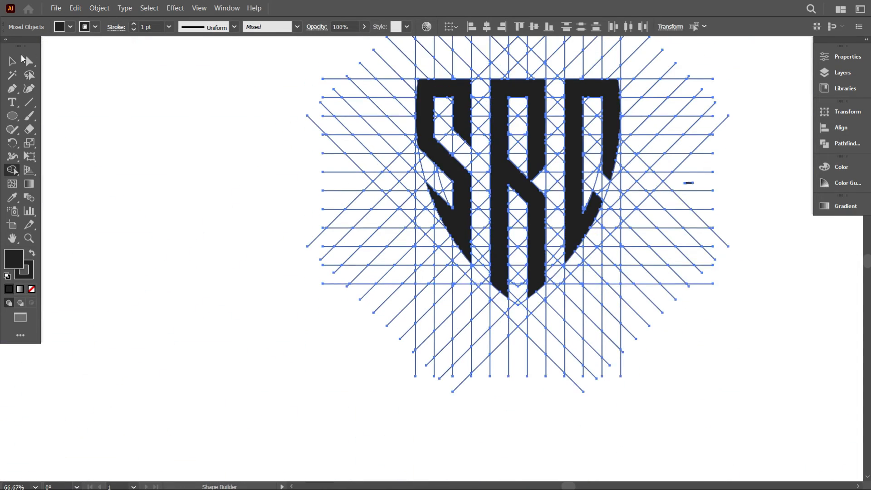
pyautogui.hotkey('ctrl', 'a')
pyautogui.click(451, 253)
pyautogui.keyDown('shift'); pyautogui.click(575, 218); pyautogui.keyUp('shift')
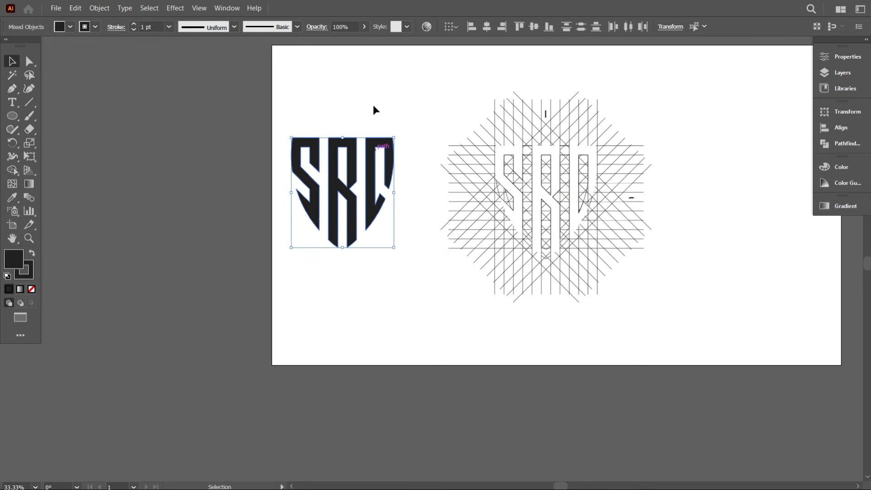
# Thicken the separated letters with an 8 pt stroke and delete the leftover line grid
pyautogui.scroll(3, 373, 105)
pyautogui.scroll(7, 163, 25)
pyautogui.click(263, 74)
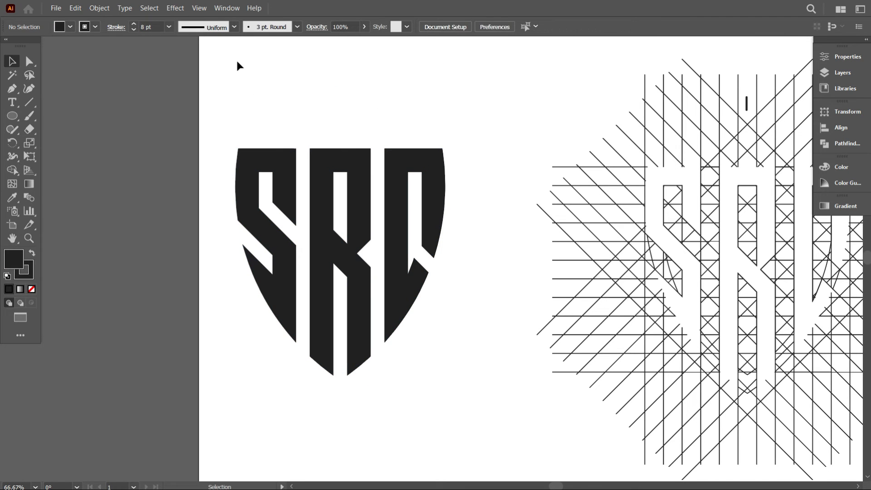
pyautogui.moveTo(220, 82); pyautogui.dragTo(460, 386)
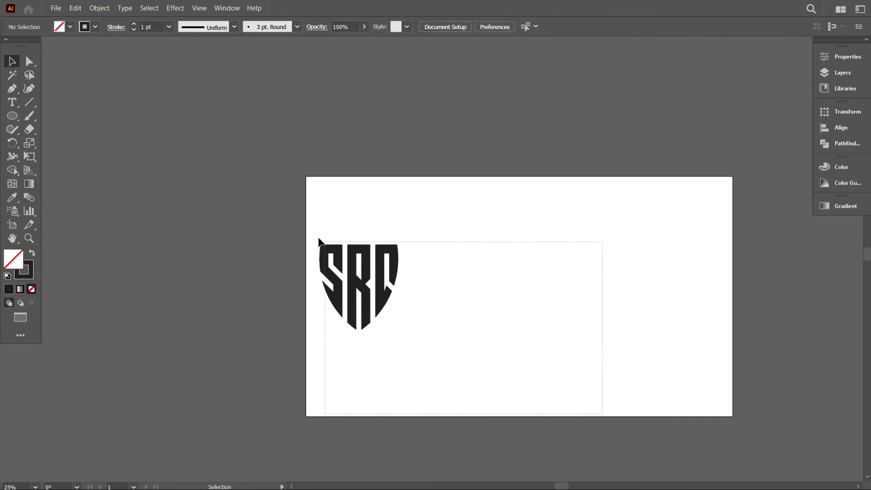
pyautogui.moveTo(602, 417); pyautogui.dragTo(464, 342)
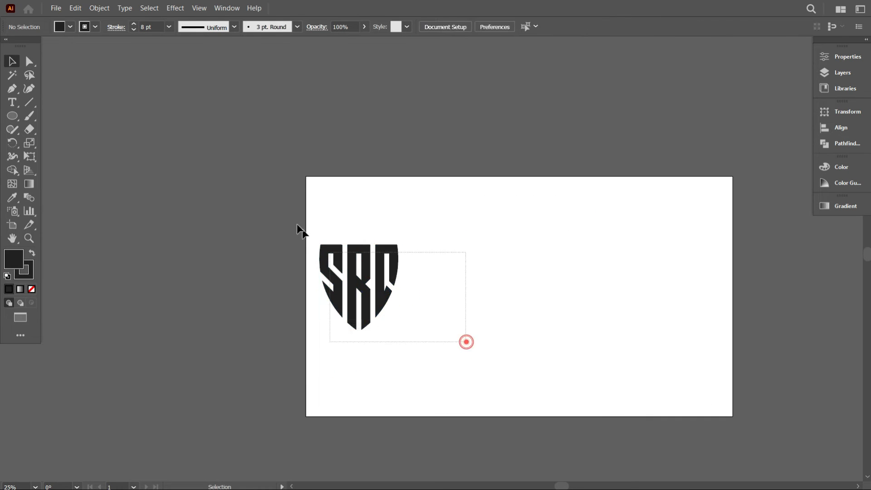
# Select the three letters and expand their fills and strokes into shapes
pyautogui.scroll(2, 589, 305)
pyautogui.click(596, 312)
pyautogui.moveTo(297, 134); pyautogui.dragTo(566, 390)
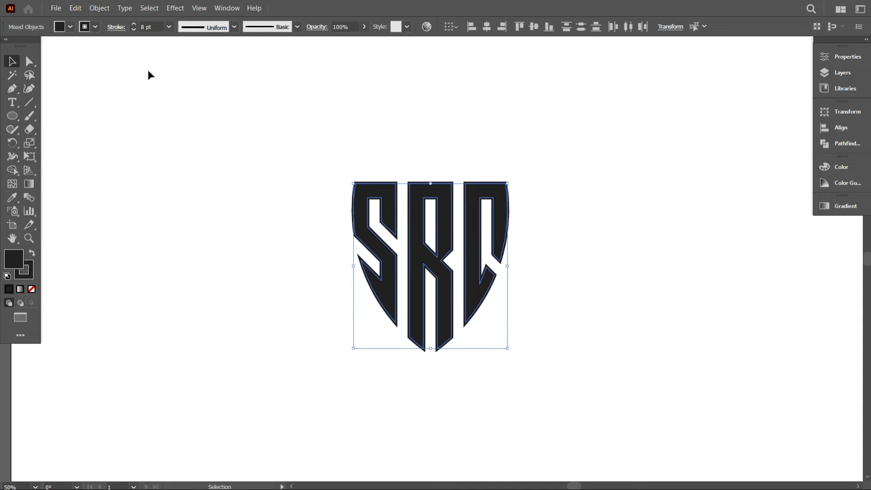
pyautogui.click(100, 8)
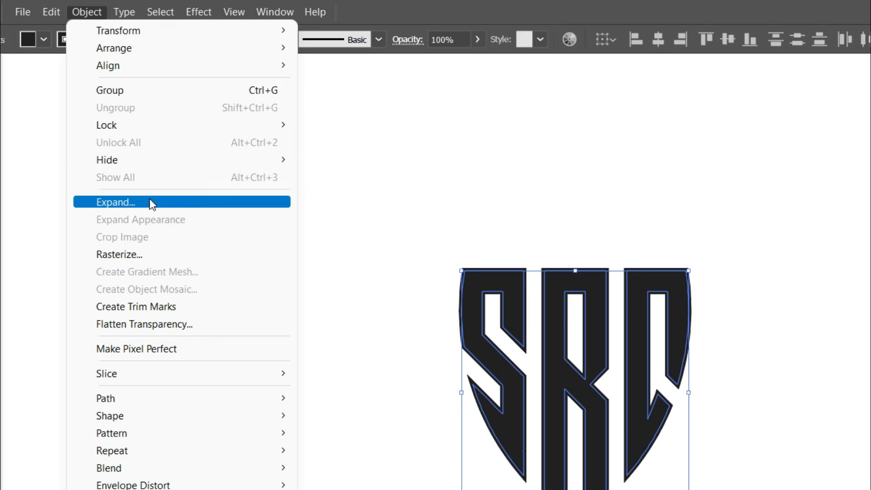
pyautogui.click(151, 203)
pyautogui.click(551, 437)
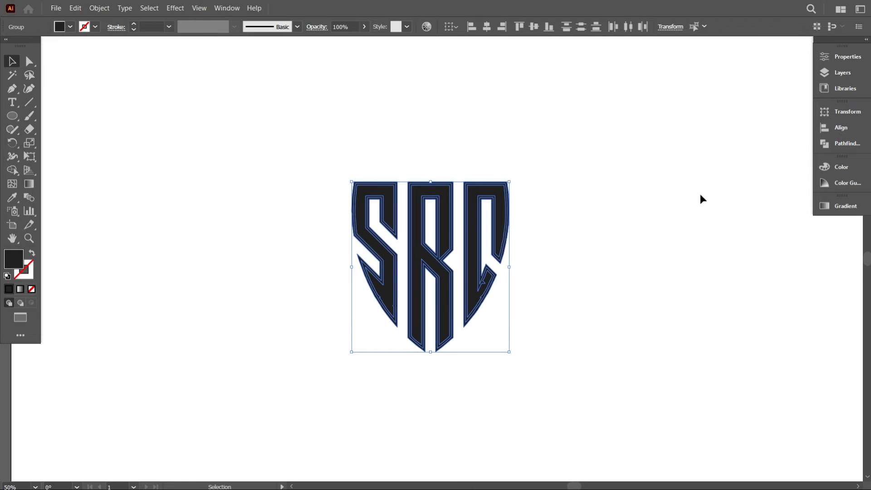
# Unite the expanded outlines and fills into solid letters with Pathfinder
pyautogui.click(835, 142)
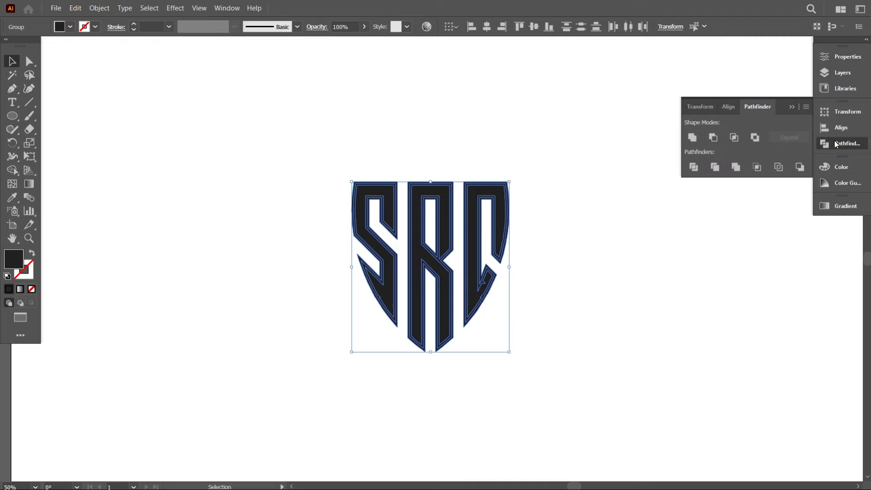
pyautogui.click(696, 137)
pyautogui.click(607, 276)
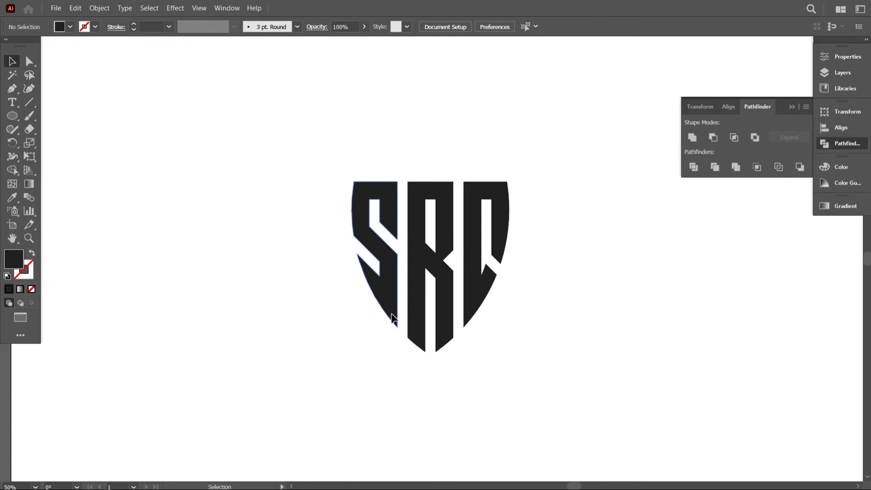
# Move the united SRC monogram to about the center of the artboard
pyautogui.scroll(-1, 431, 303)
pyautogui.scroll(1, 594, 279)
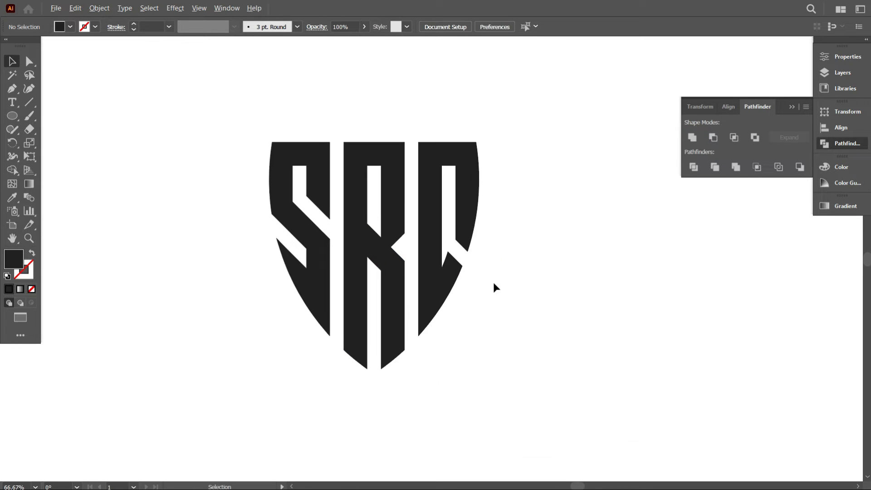
pyautogui.scroll(-4, 492, 281)
pyautogui.scroll(1, 508, 297)
pyautogui.moveTo(557, 314); pyautogui.dragTo(509, 304)
# Draw a dark filled rectangle covering the whole artboard and send it behind the monogram
pyautogui.click(17, 121)
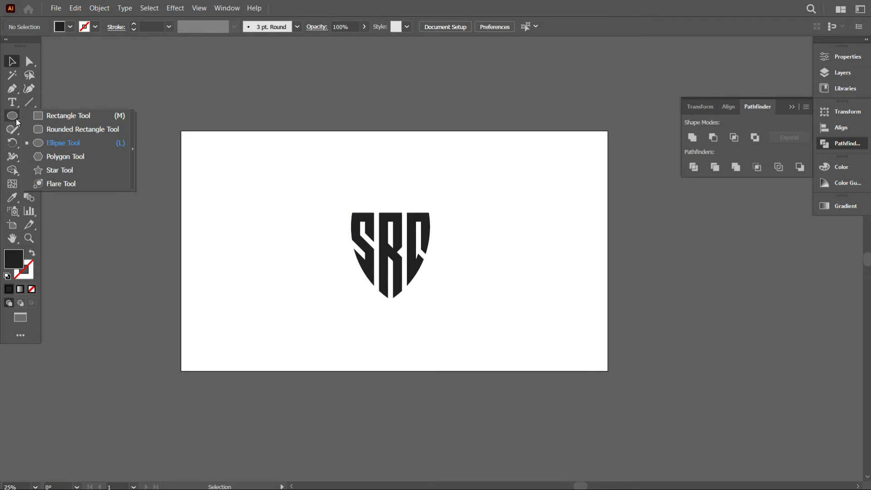
pyautogui.click(50, 118)
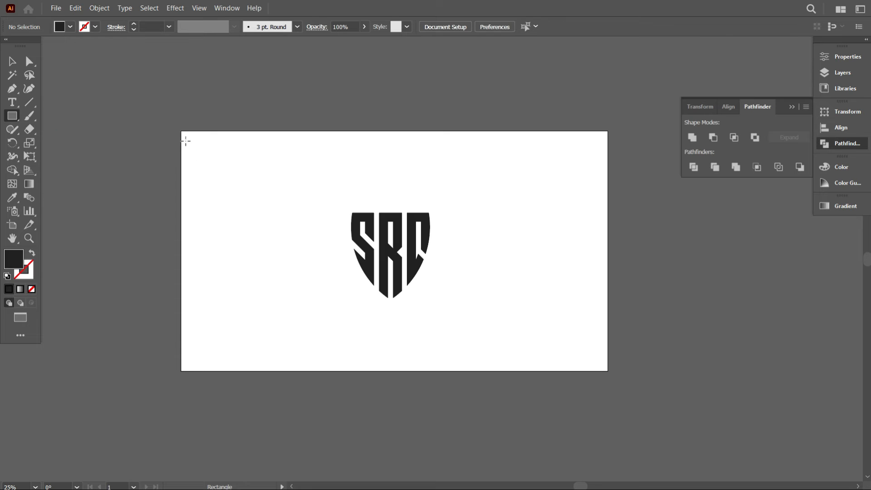
pyautogui.moveTo(181, 131)
pyautogui.mouseDown()
pyautogui.moveTo(583, 325)
pyautogui.moveTo(608, 371)
pyautogui.mouseUp()
pyautogui.rightClick(484, 251)
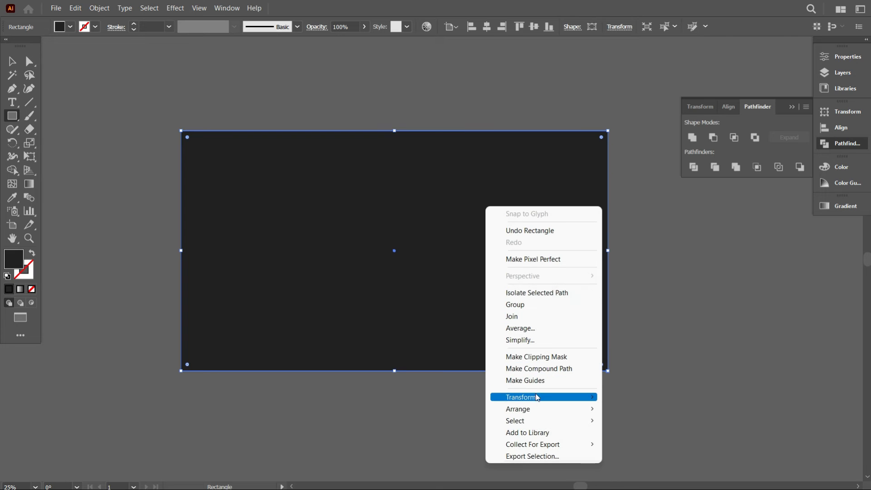
pyautogui.moveTo(538, 409)
pyautogui.click(647, 443)
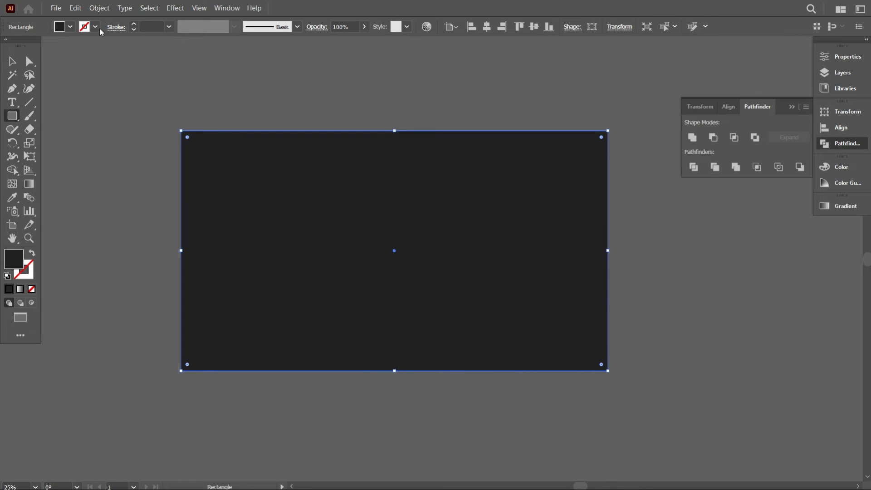
# Lock the dark background rectangle
pyautogui.click(96, 11)
pyautogui.moveTo(119, 85)
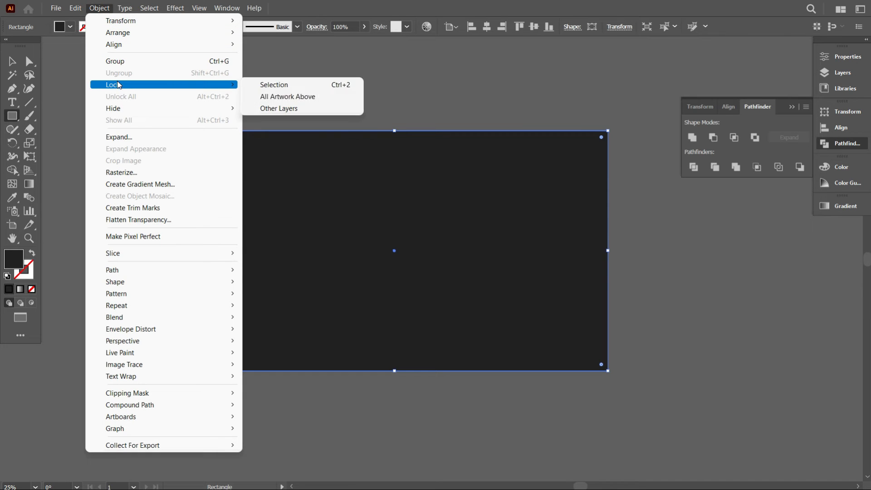
pyautogui.click(285, 86)
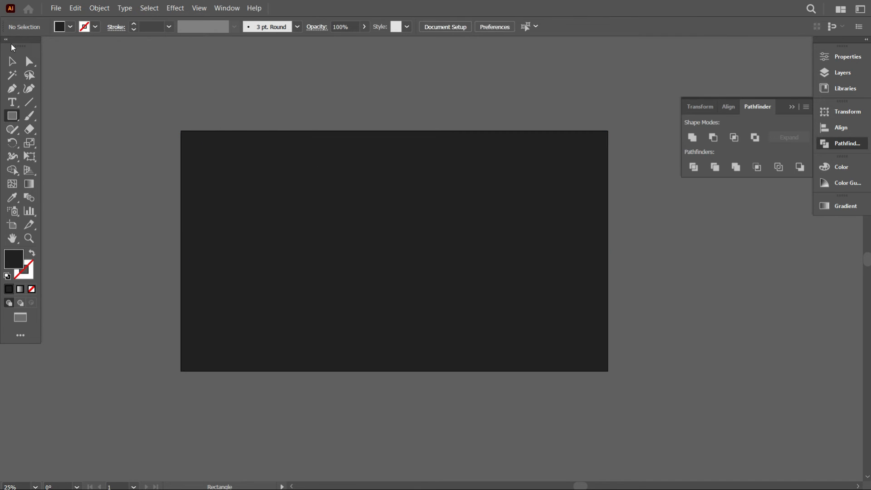
# Select the monogram on the dark background and change its fill to white
pyautogui.moveTo(261, 171); pyautogui.dragTo(540, 326)
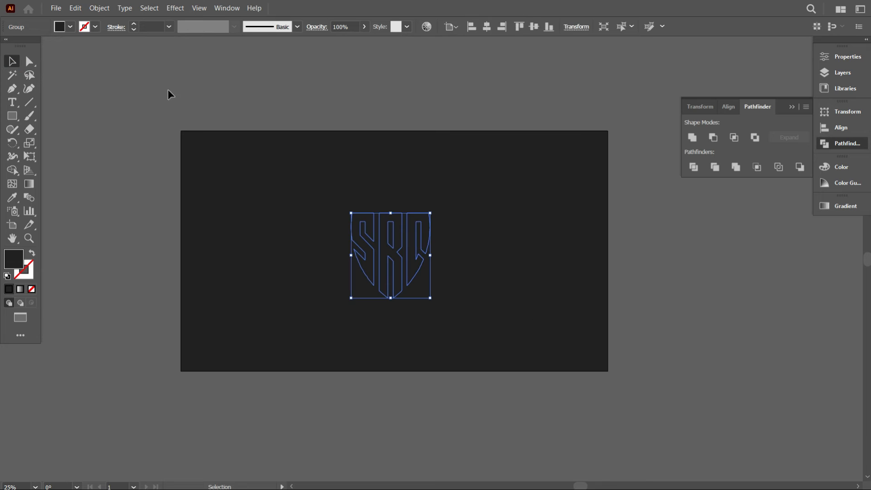
pyautogui.click(70, 27)
pyautogui.click(23, 49)
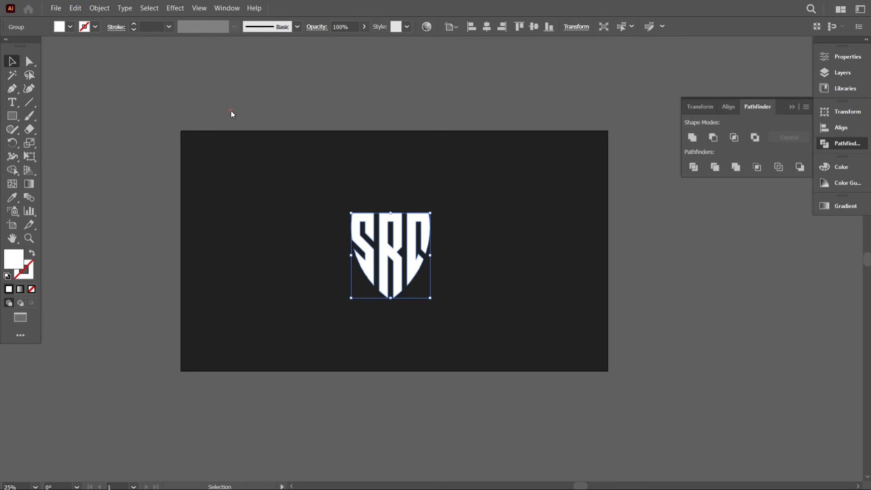
pyautogui.click(230, 111)
pyautogui.hotkey('ctrl', '=')
pyautogui.hotkey('ctrl', '=')
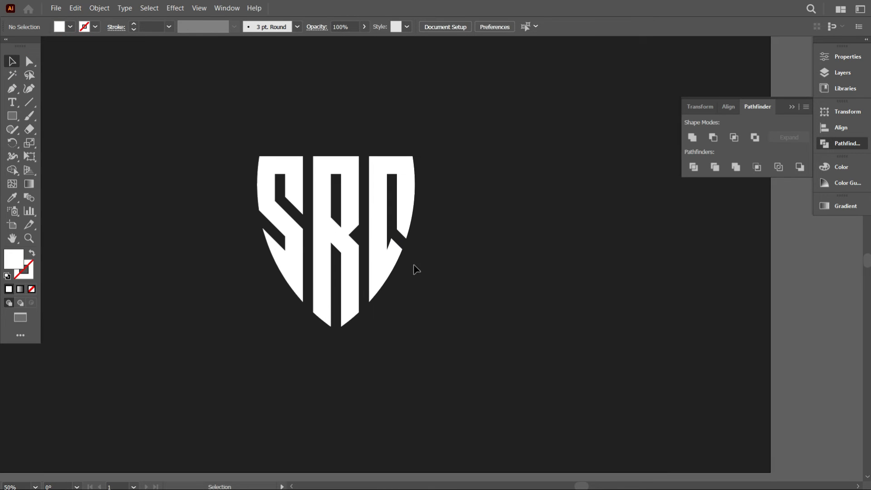
# Duplicate the white monogram horizontally to the right of the original
pyautogui.scroll(1, 413, 286)
pyautogui.moveTo(400, 282); pyautogui.dragTo(390, 277)
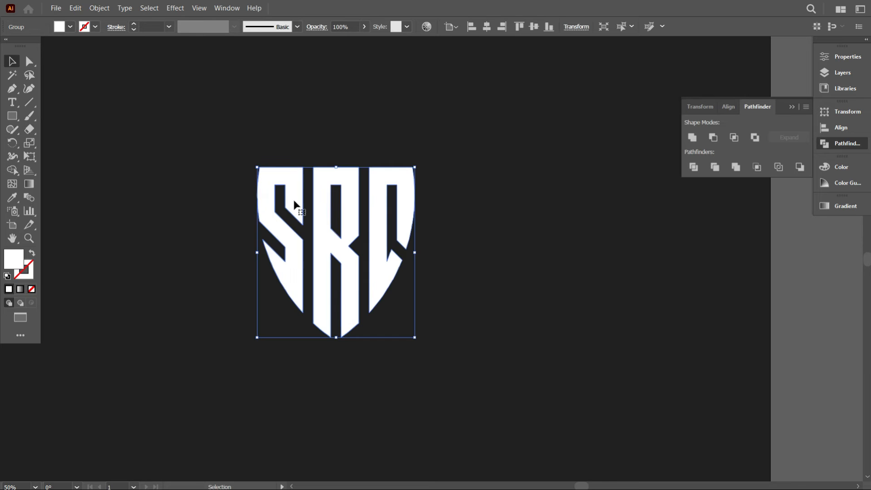
pyautogui.moveTo(331, 240); pyautogui.dragTo(584, 240)
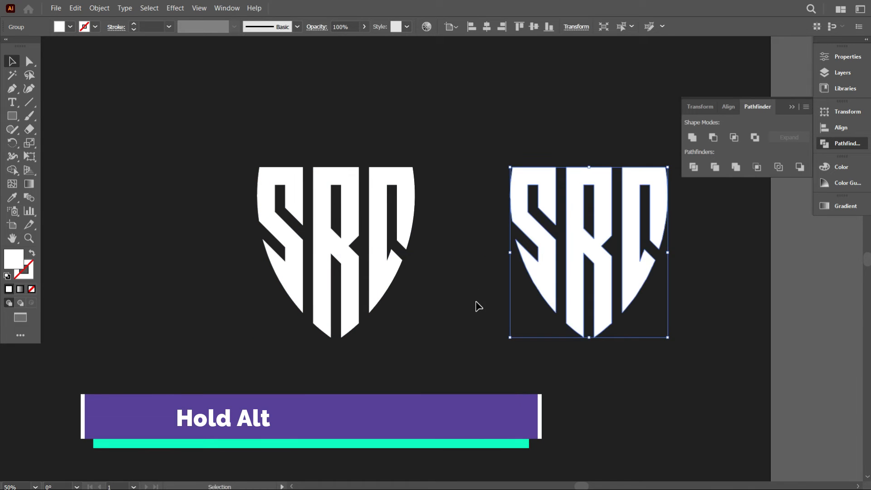
# Select both monogram copies and shift them left so that the pair sits near the artboard's center
pyautogui.click(578, 363)
pyautogui.moveTo(653, 375); pyautogui.dragTo(281, 161)
pyautogui.hotkey('ctrl', '-')
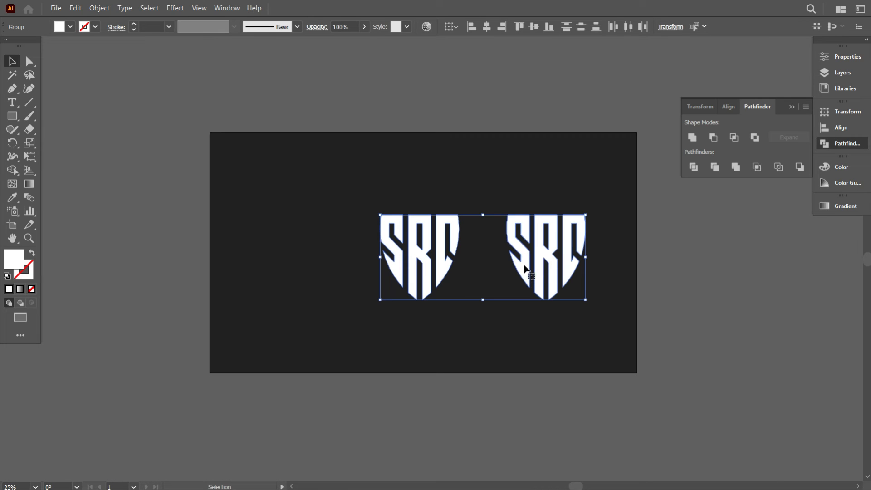
pyautogui.moveTo(524, 269); pyautogui.dragTo(426, 268)
pyautogui.click(466, 345)
# Draw a circle spanning the top edge of the S in the right-hand monogram copy
pyautogui.scroll(2, 472, 290)
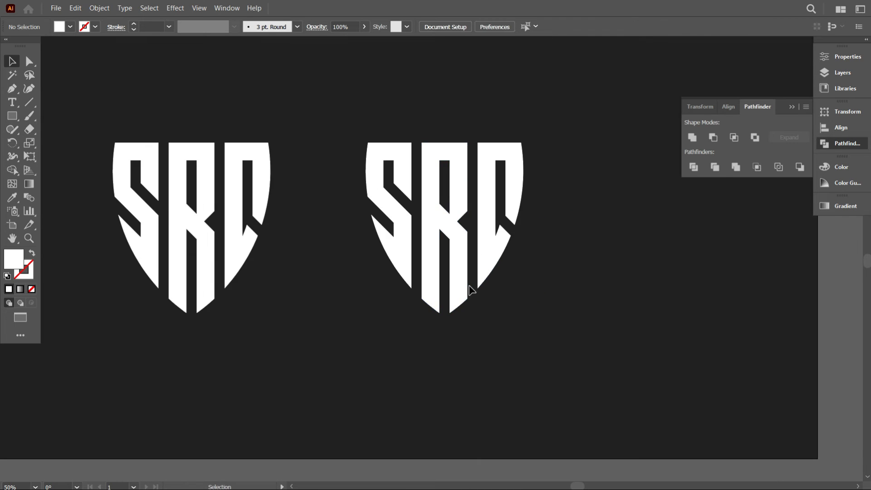
pyautogui.scroll(2, 490, 292)
pyautogui.scroll(3, 597, 288)
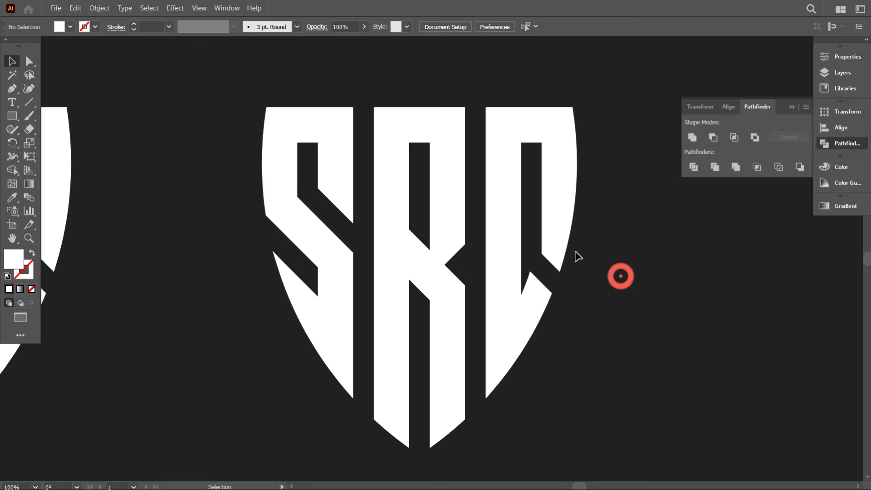
pyautogui.scroll(2, 577, 257)
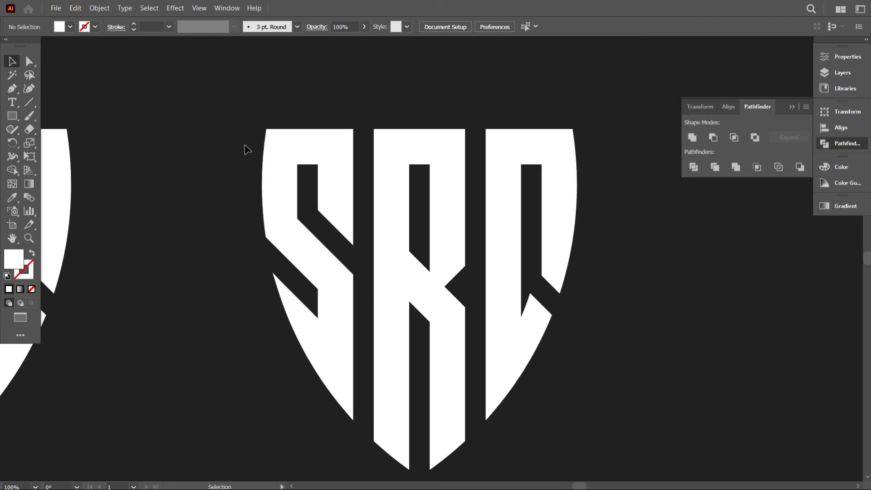
pyautogui.scroll(2, 247, 150)
pyautogui.moveTo(19, 117); pyautogui.dragTo(72, 142)
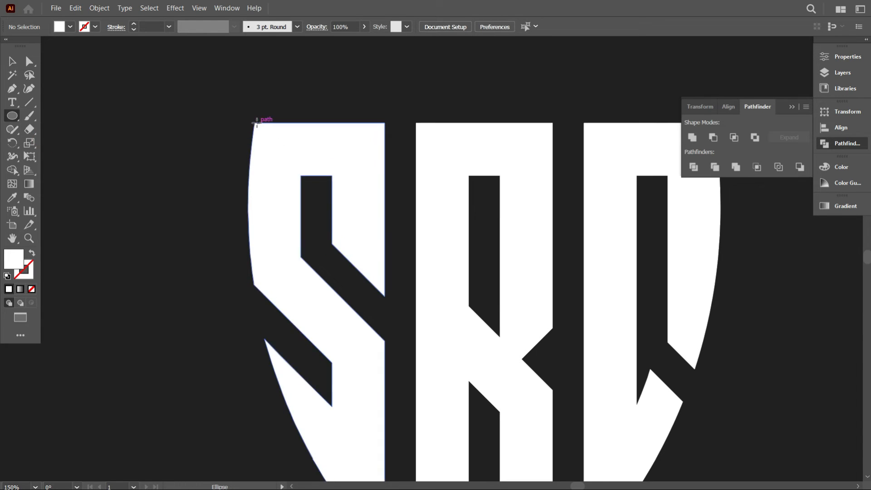
pyautogui.moveTo(254, 122); pyautogui.dragTo(383, 184)
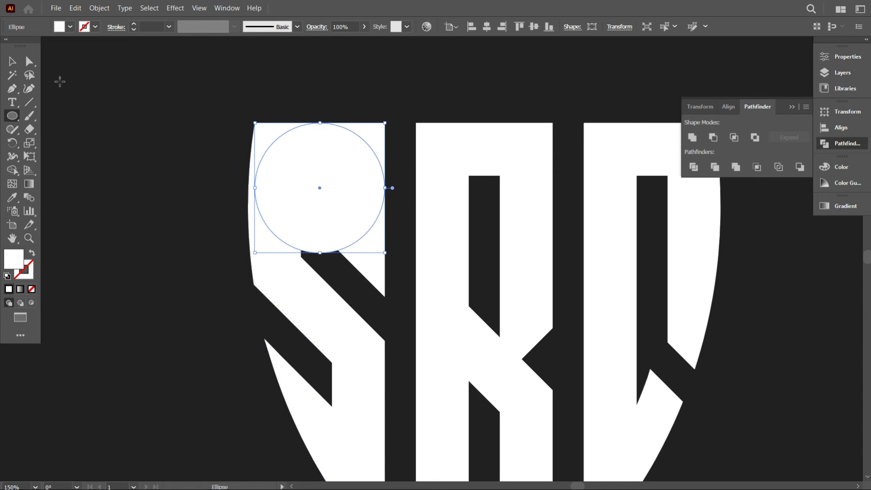
# Move the circle straight up until its lower edge lies just above the S's upper inner slot
pyautogui.click(14, 66)
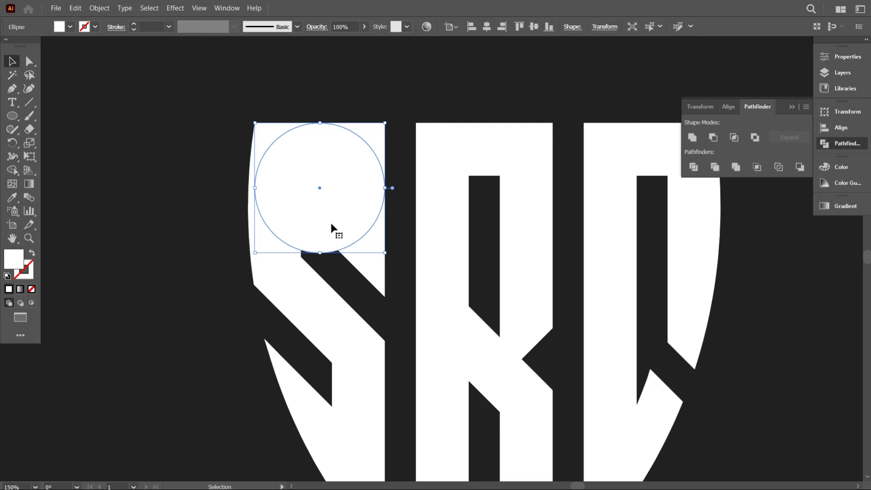
pyautogui.hotkey('shift', 'Up')
pyautogui.hotkey('shift', 'Up')
pyautogui.hotkey('shift', 'Up')
pyautogui.hotkey('shift', 'Up')
pyautogui.hotkey('shift', 'Up')
pyautogui.hotkey('shift', 'Up')
pyautogui.hotkey('shift', 'Up')
pyautogui.hotkey('shift', 'Up')
pyautogui.hotkey('shift', 'Up')
pyautogui.hotkey('shift', 'Up')
pyautogui.hotkey('shift', 'Up')
pyautogui.hotkey('shift', 'Up')
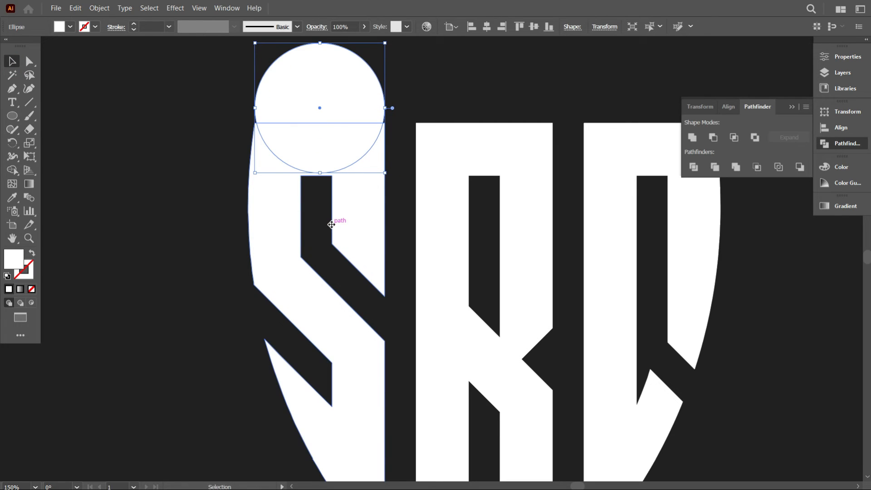
pyautogui.click(114, 149)
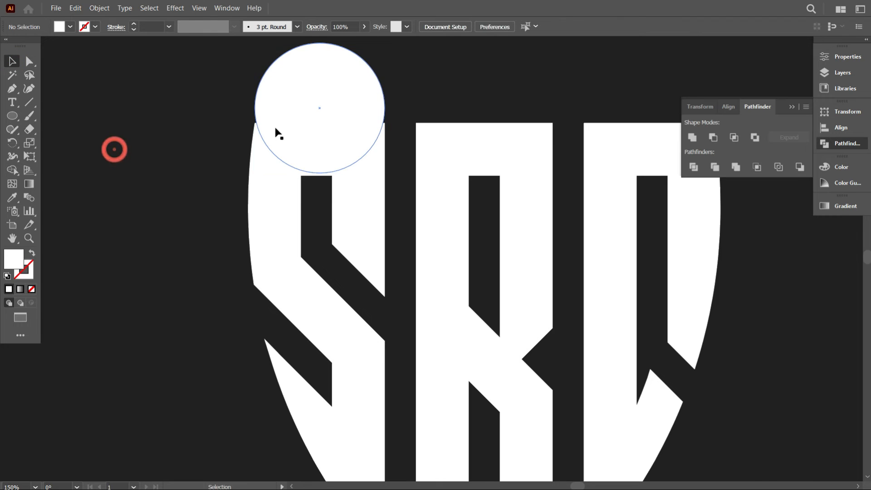
# Nudge the circle down so its lower edge meets the top of the S's inner slot
pyautogui.click(276, 129)
pyautogui.scroll(2, 291, 166)
pyautogui.click(370, 146)
pyautogui.moveTo(369, 146); pyautogui.dragTo(369, 152)
pyautogui.scroll(-1, 347, 217)
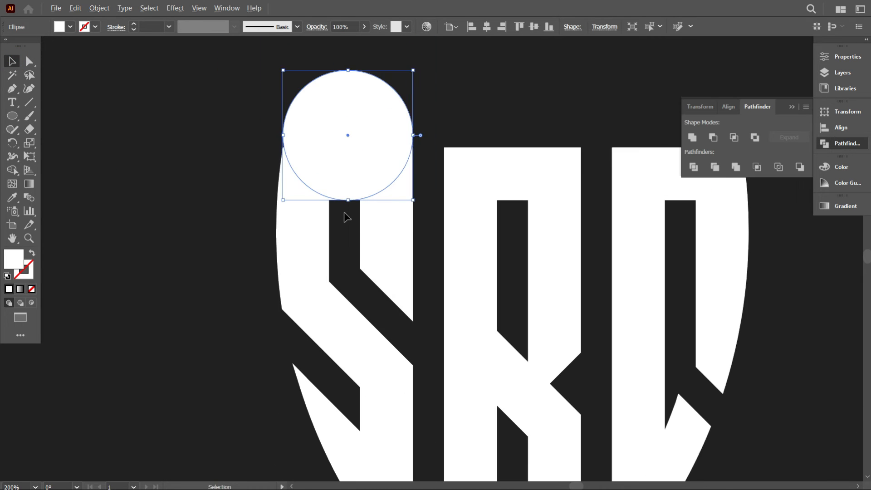
pyautogui.click(244, 228)
pyautogui.click(352, 156)
pyautogui.scroll(2, 303, 161)
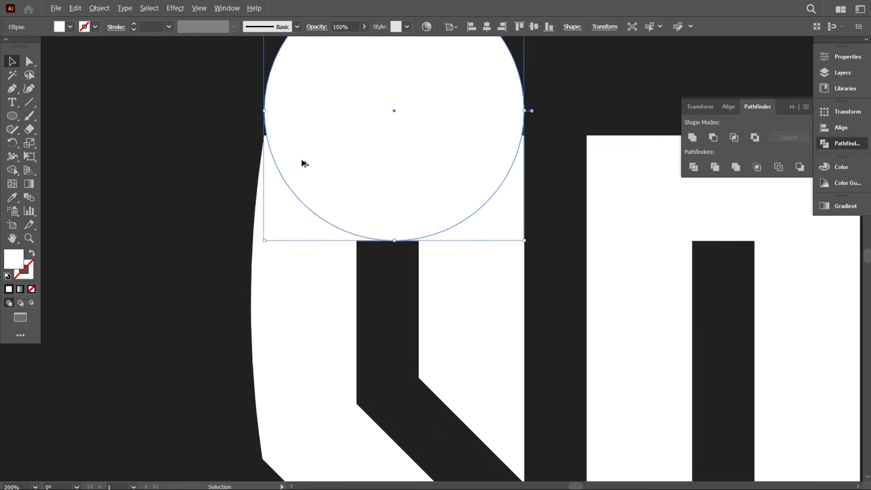
pyautogui.scroll(2, 300, 161)
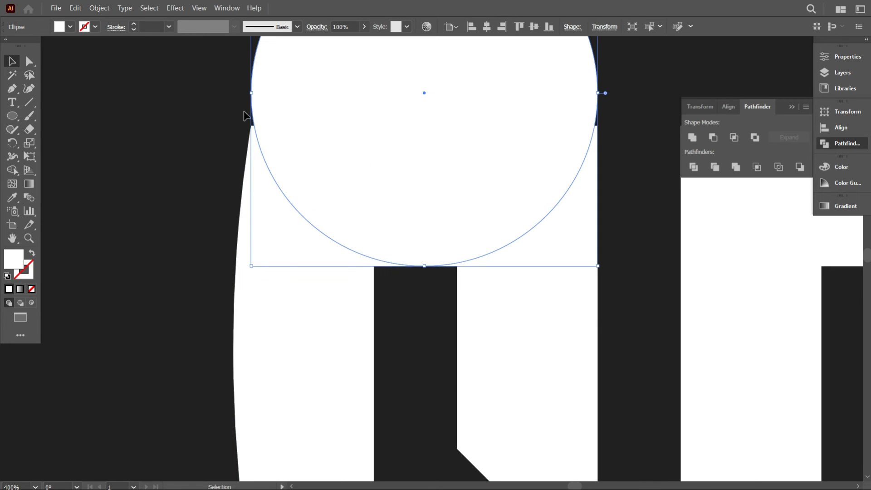
pyautogui.scroll(-1, 475, 143)
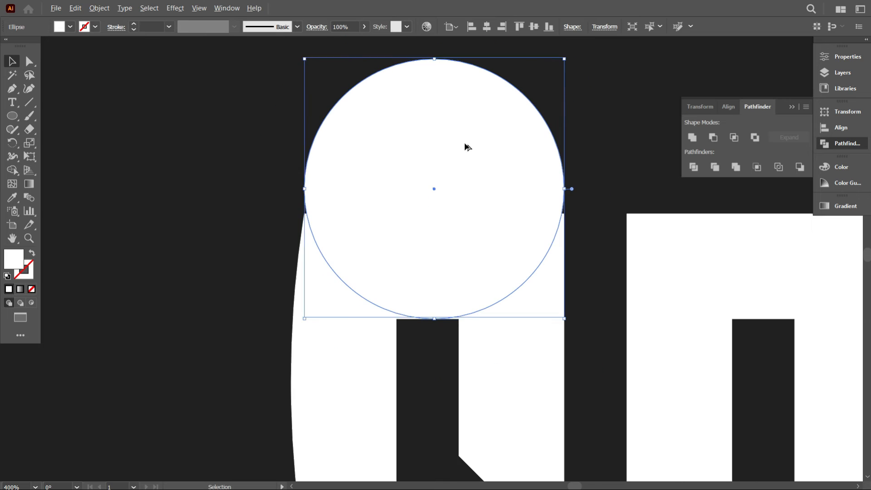
pyautogui.moveTo(437, 60); pyautogui.dragTo(438, 89)
pyautogui.hotkey('ctrl', 'z')
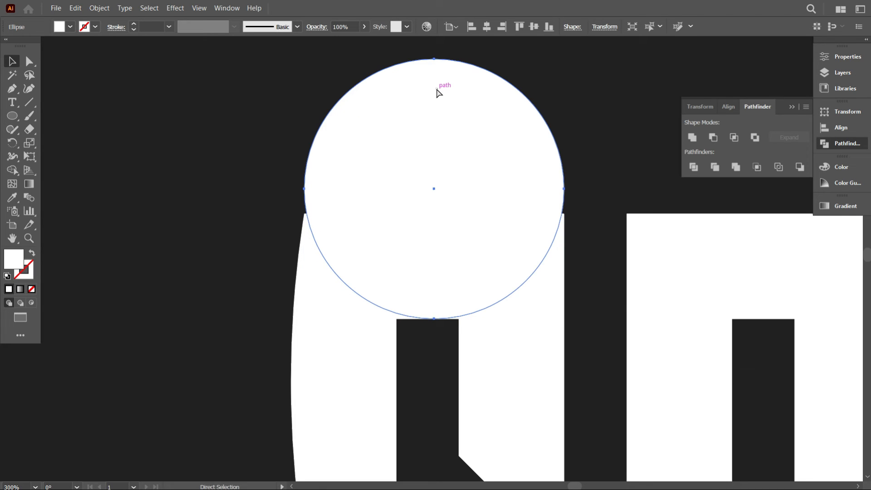
# Move the circle down to the S's top corners and raise its lower edge to the top of the inner slot, forming an ellipse
pyautogui.scroll(-2, 438, 131)
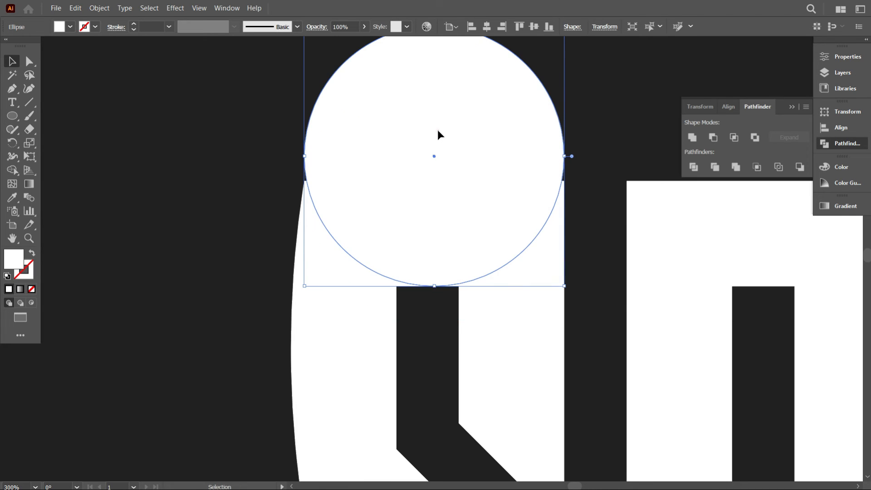
pyautogui.moveTo(437, 130); pyautogui.dragTo(437, 155)
pyautogui.scroll(-1, 437, 161)
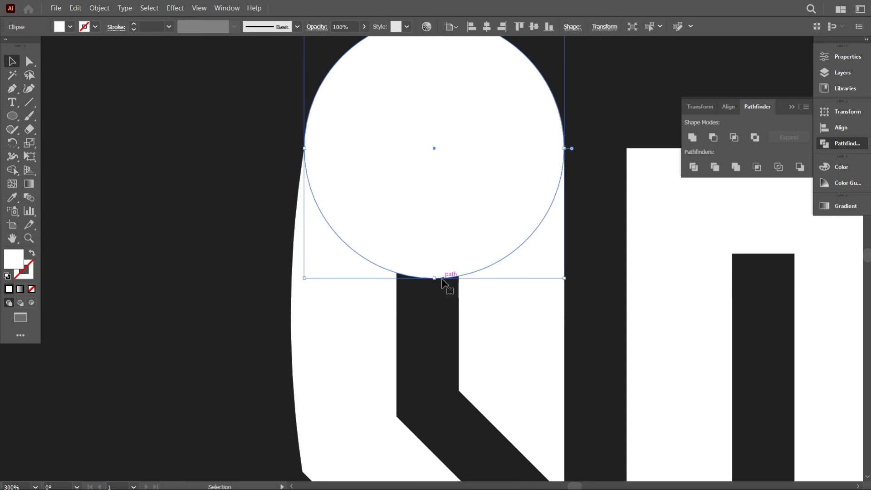
pyautogui.moveTo(435, 278); pyautogui.dragTo(432, 255)
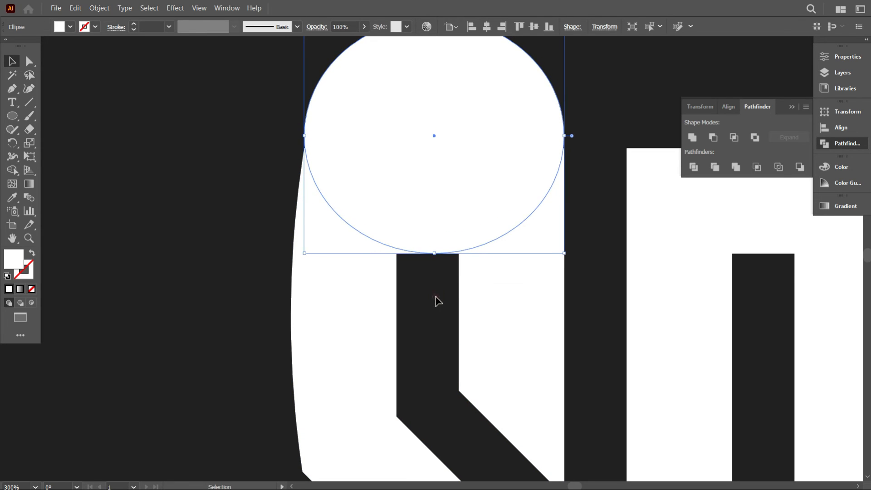
# Preview the cut-out by filling the ellipse on the S with the sampled dark background color, and undo that fill
pyautogui.click(436, 298)
pyautogui.scroll(1, 442, 258)
pyautogui.click(415, 213)
pyautogui.click(10, 199)
pyautogui.click(152, 234)
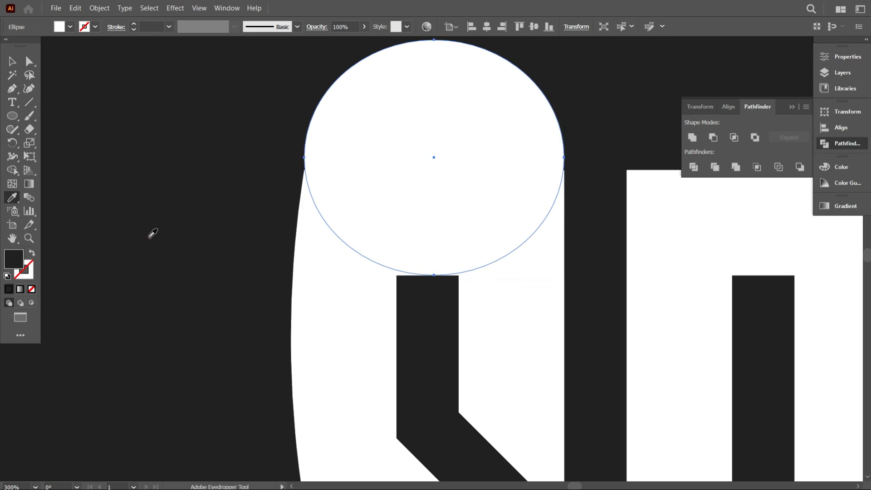
pyautogui.click(9, 67)
pyautogui.click(162, 142)
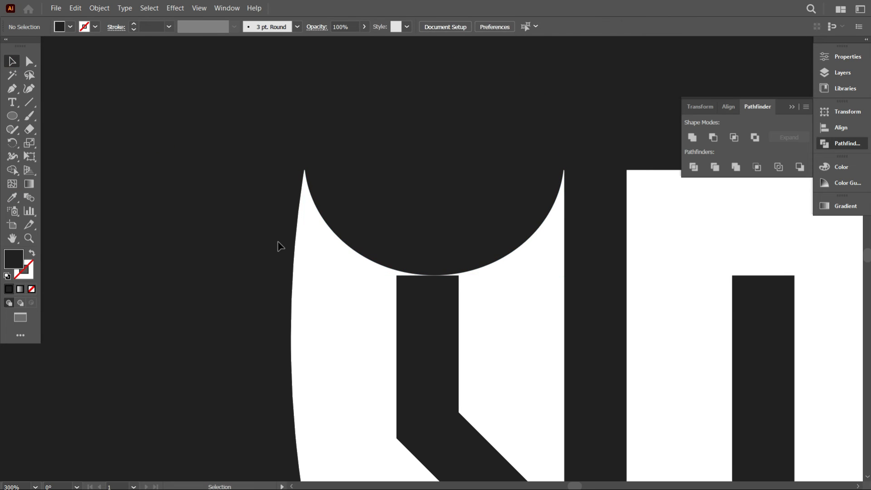
pyautogui.scroll(-3, 278, 245)
pyautogui.scroll(-2, 473, 137)
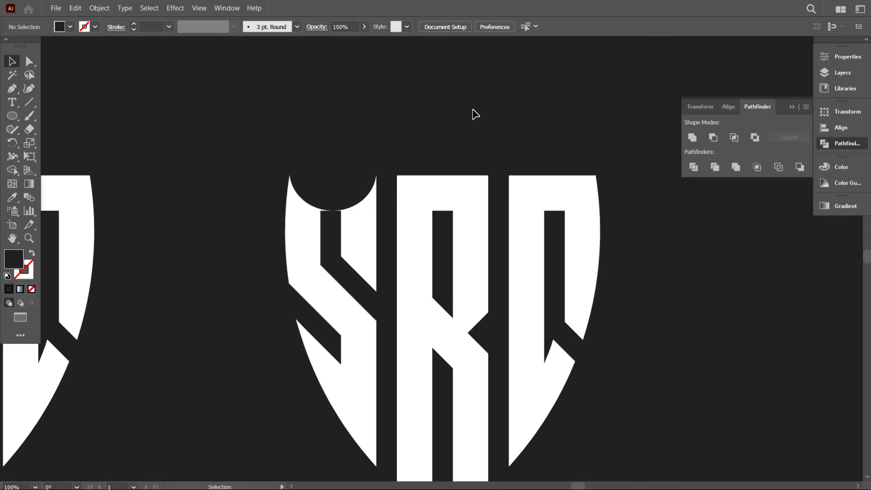
pyautogui.scroll(-2, 473, 113)
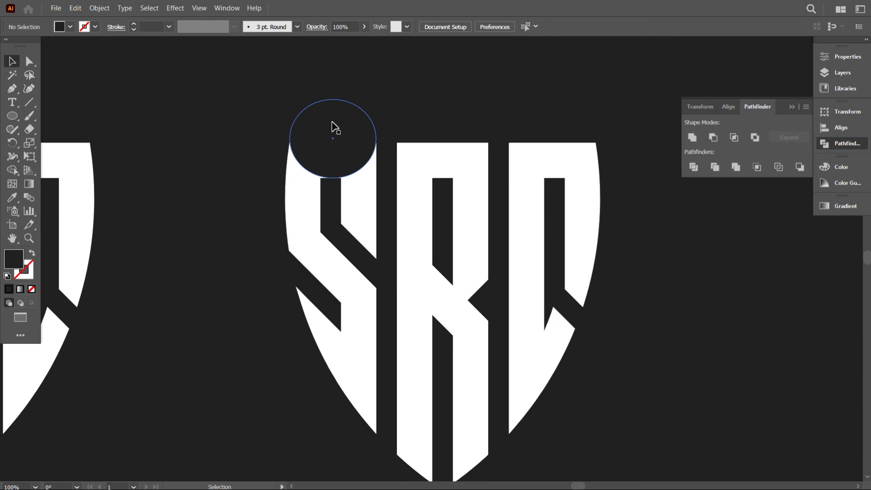
pyautogui.hotkey('ctrl', 'z')
pyautogui.click(428, 99)
# Duplicate the ellipse horizontally onto the top of the C so that it spans that letter's width
pyautogui.click(317, 139)
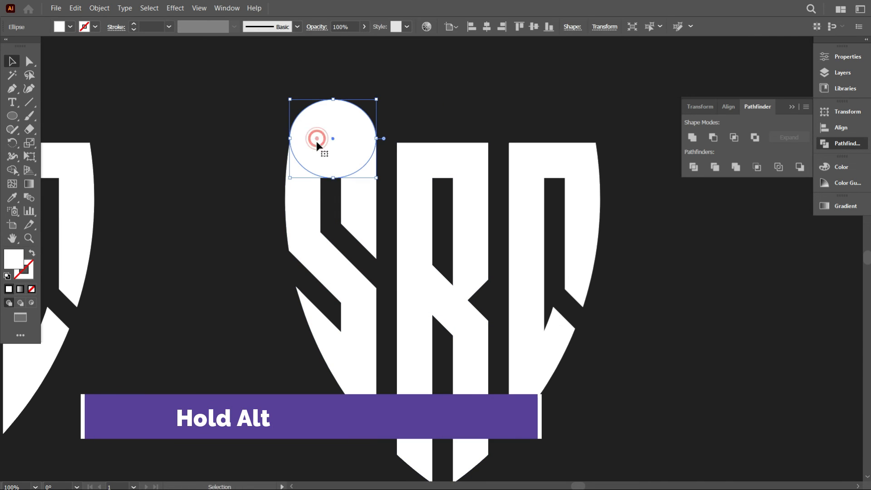
pyautogui.moveTo(317, 142); pyautogui.dragTo(561, 129)
pyautogui.hotkey('ctrl', '+')
pyautogui.hotkey('ctrl', '+')
pyautogui.hotkey('ctrl', '+')
pyautogui.click(564, 183)
pyautogui.scroll(1, 561, 187)
pyautogui.scroll(-2, 561, 189)
pyautogui.scroll(1, 561, 189)
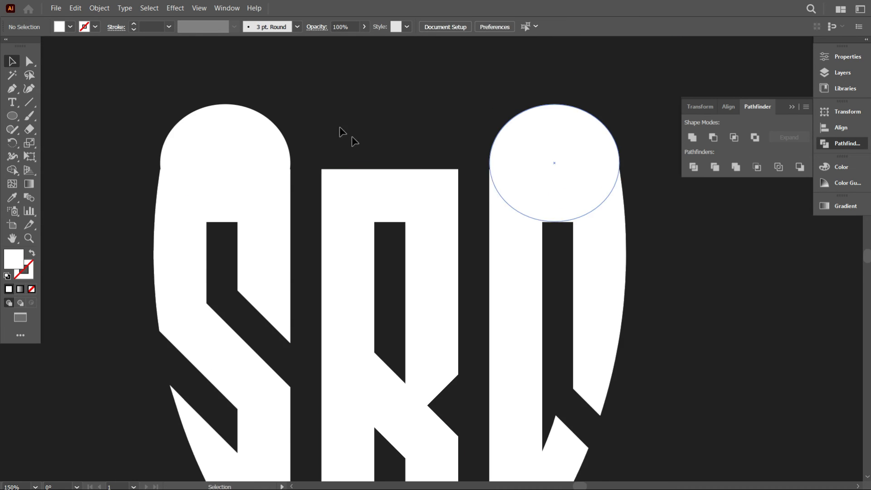
pyautogui.moveTo(253, 74); pyautogui.dragTo(579, 127)
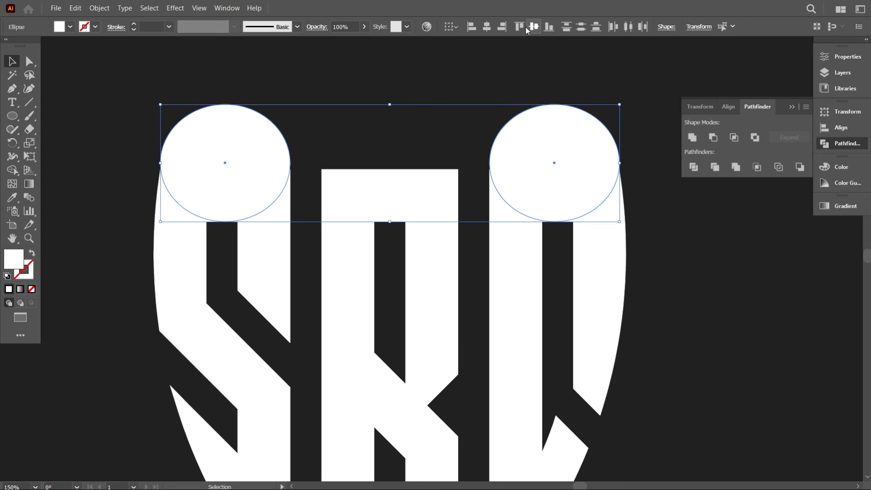
pyautogui.click(490, 59)
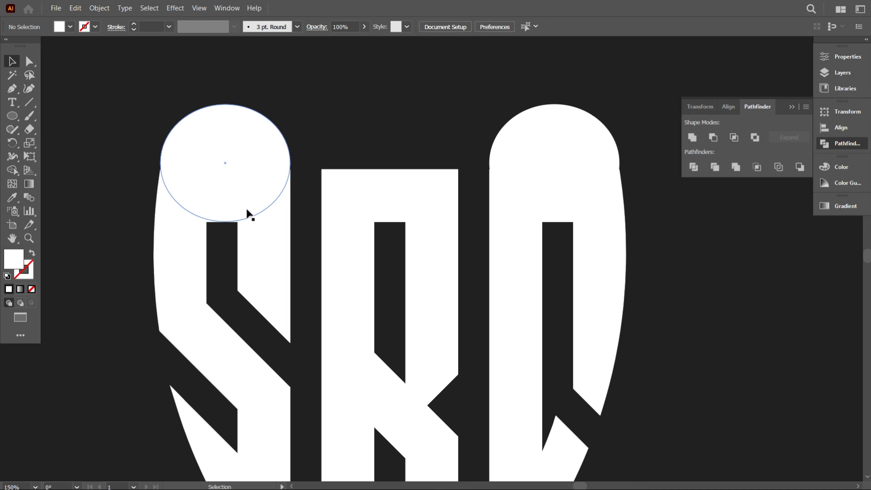
# Select the right-hand monogram with both ellipses and cut the ellipse areas out of the S and C using Shape Builder
pyautogui.scroll(2, 361, 233)
pyautogui.keyDown('alt'); pyautogui.scroll(-1, 385, 163); pyautogui.keyUp('alt')
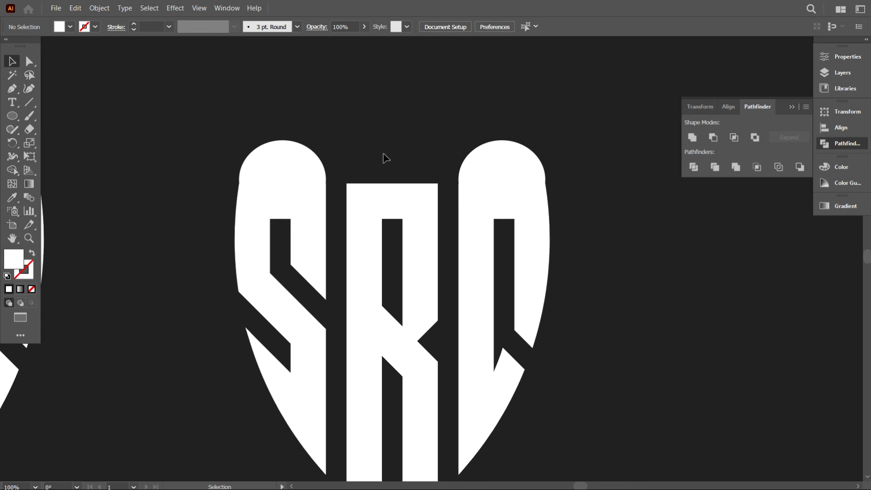
pyautogui.moveTo(156, 123); pyautogui.dragTo(665, 282)
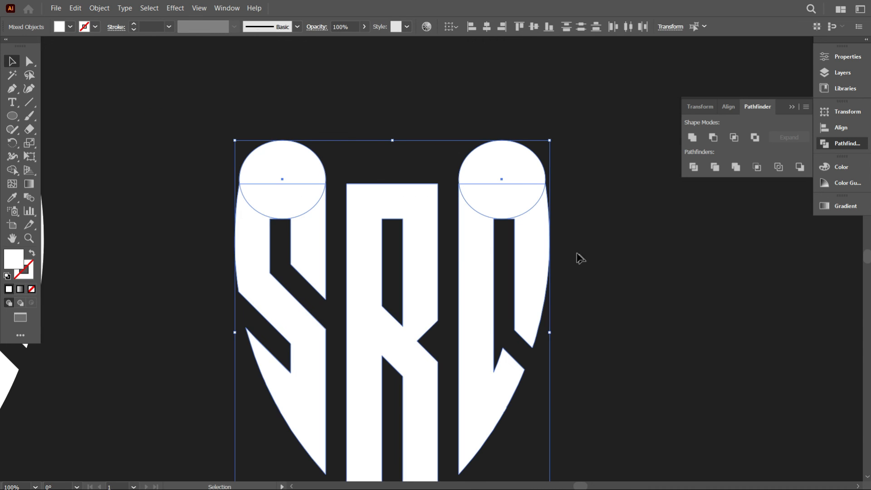
pyautogui.click(18, 173)
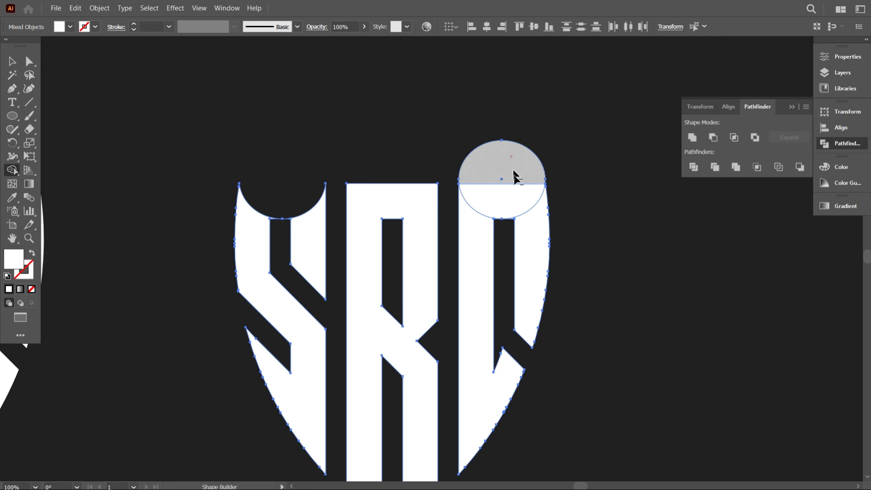
pyautogui.moveTo(513, 175); pyautogui.dragTo(515, 191)
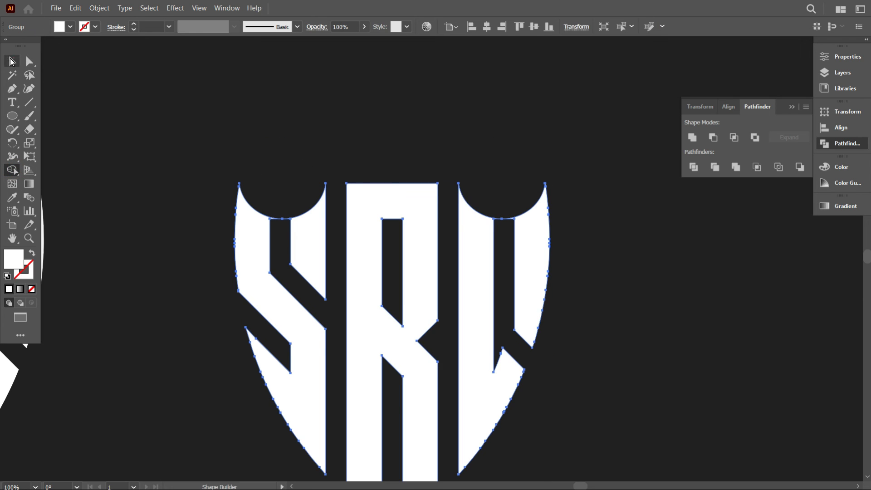
pyautogui.click(12, 61)
pyautogui.click(192, 104)
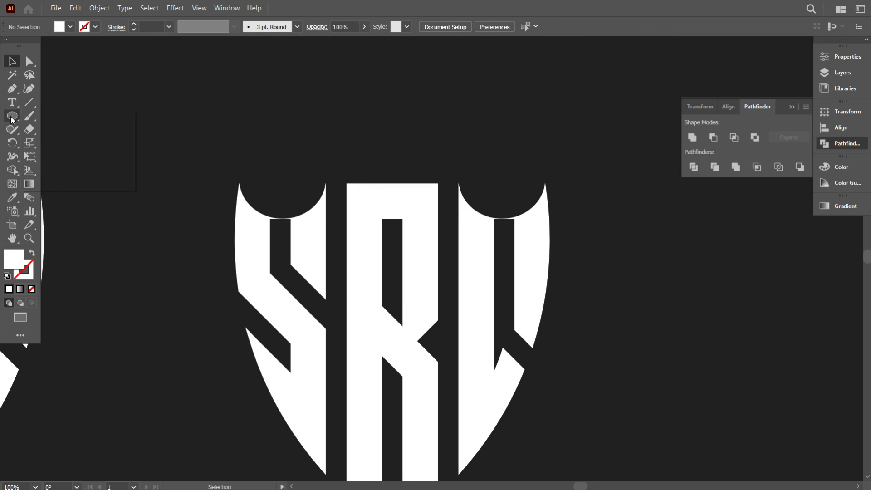
# Draw a narrow rectangle over the R's top bar, from the inner slot up to the letter's top edge
pyautogui.click(50, 112)
pyautogui.scroll(1, 388, 246)
pyautogui.scroll(1, 389, 247)
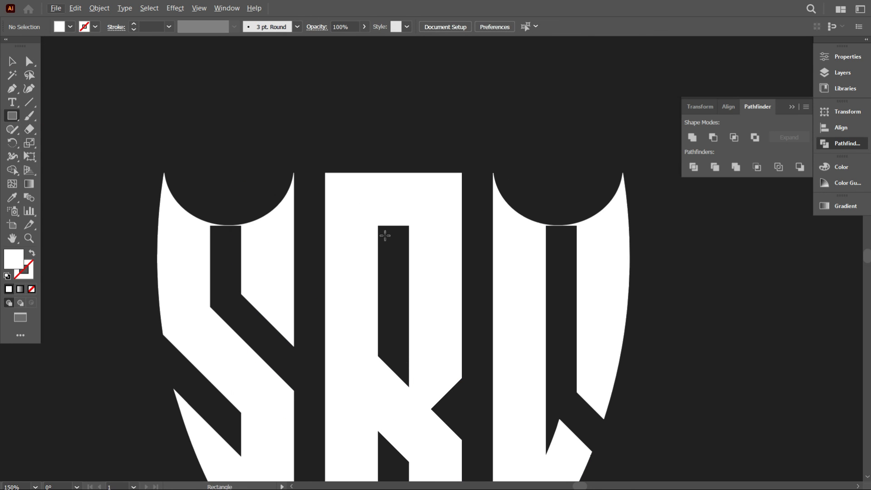
pyautogui.moveTo(378, 225); pyautogui.dragTo(401, 172)
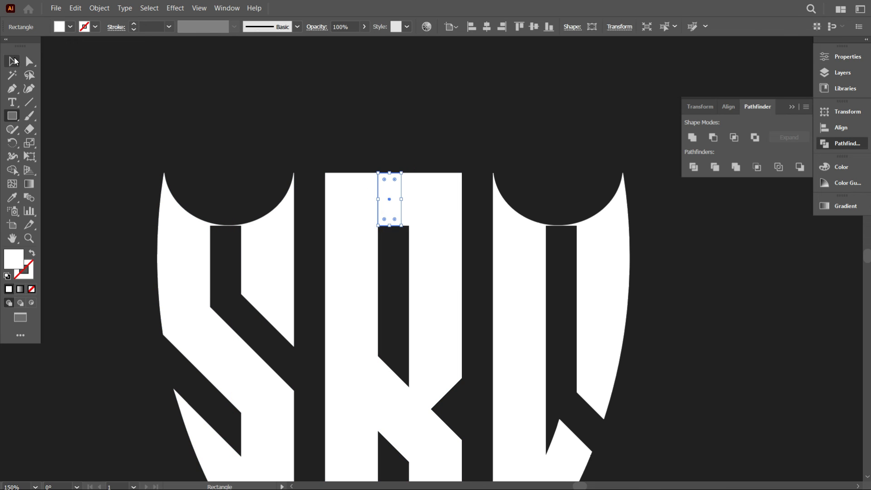
# Place the rectangle over the top of the S's inner slot, directly below the curved cut-out, widening it and reducing its height
pyautogui.moveTo(389, 222); pyautogui.dragTo(272, 263)
pyautogui.click(277, 265)
pyautogui.keyDown('alt'); pyautogui.moveTo(223, 247); pyautogui.dragTo(554, 247); pyautogui.keyUp('alt')
pyautogui.hotkey('ctrl', '-')
pyautogui.hotkey('ctrl', '-')
pyautogui.hotkey('ctrl', '-')
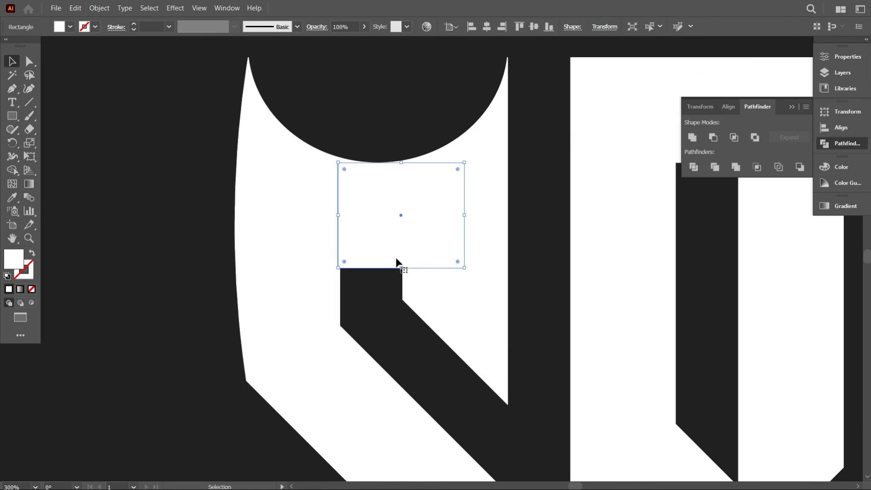
pyautogui.moveTo(396, 261); pyautogui.dragTo(407, 247)
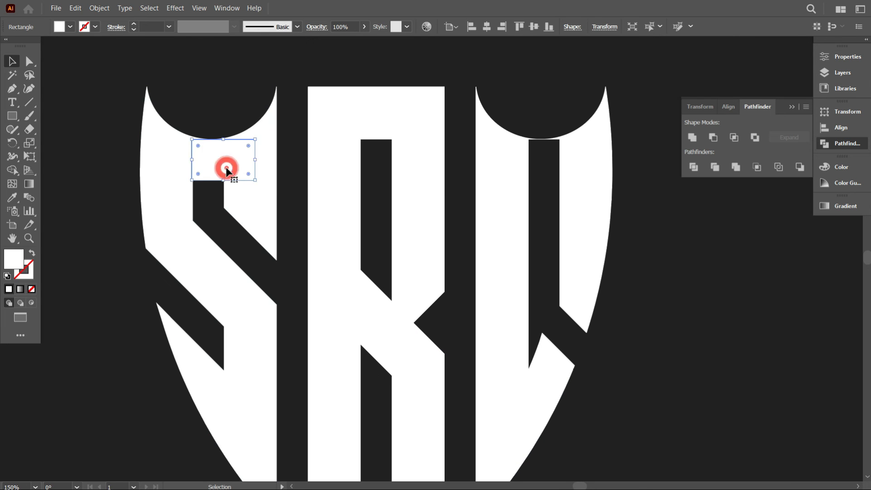
# Try a copy of the rectangle over the top of the C's inner slot, and undo the duplication
pyautogui.keyDown('alt'); pyautogui.moveTo(224, 169); pyautogui.dragTo(554, 169); pyautogui.keyUp('alt')
pyautogui.click(301, 192)
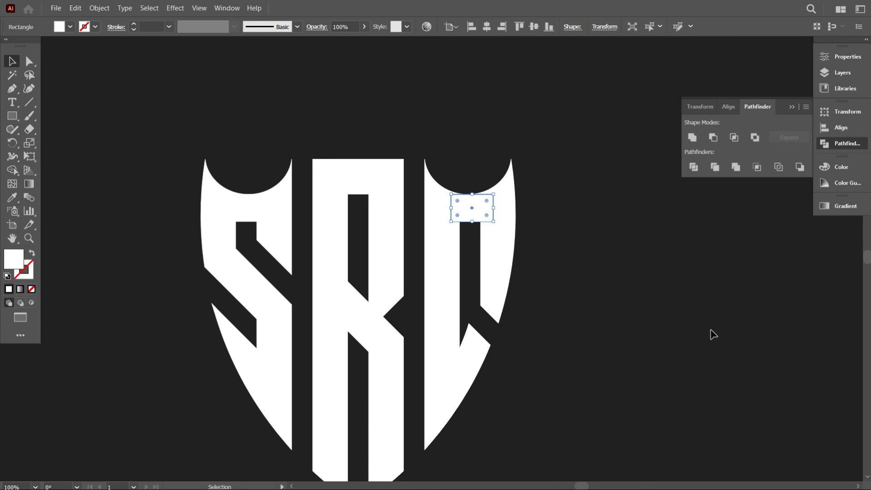
pyautogui.click(710, 330)
pyautogui.hotkey('ctrl', 'z')
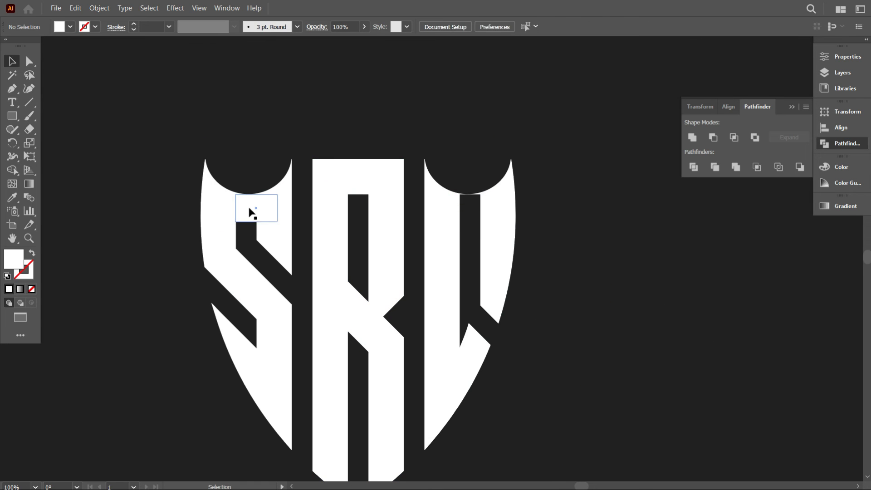
# Stretch the rectangle on the S in both directions into a horizontal bar extending past both sides of the three letters
pyautogui.click(249, 210)
pyautogui.moveTo(277, 208); pyautogui.dragTo(572, 207)
pyautogui.moveTo(234, 208); pyautogui.dragTo(137, 208)
# Remove the bar's pieces outside and between the letters and in the R's slot using Shape Builder, and unite the remaining shapes
pyautogui.click(602, 353)
pyautogui.moveTo(630, 368); pyautogui.dragTo(114, 150)
pyautogui.click(13, 169)
pyautogui.keyDown('alt'); pyautogui.click(169, 208); pyautogui.keyUp('alt')
pyautogui.keyDown('alt'); pyautogui.click(302, 208); pyautogui.keyUp('alt')
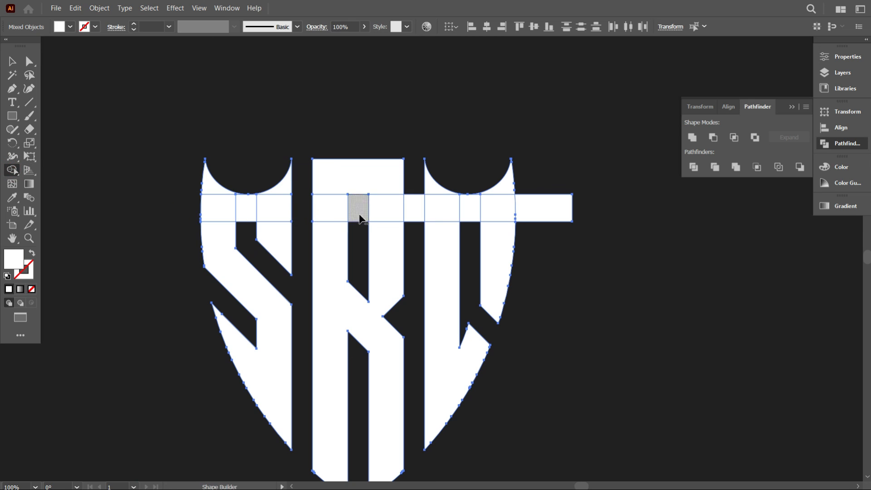
pyautogui.keyDown('alt'); pyautogui.click(359, 216); pyautogui.keyUp('alt')
pyautogui.keyDown('alt'); pyautogui.click(414, 208); pyautogui.keyUp('alt')
pyautogui.keyDown('alt'); pyautogui.click(543, 208); pyautogui.keyUp('alt')
pyautogui.click(12, 61)
pyautogui.click(692, 137)
# Select both monogram copies and reposition them together so that the pair sits side by side near the artboard's center
pyautogui.scroll(-3, 604, 232)
pyautogui.scroll(1, 550, 294)
pyautogui.moveTo(591, 282); pyautogui.dragTo(323, 169)
pyautogui.scroll(1, 523, 182)
pyautogui.moveTo(493, 333); pyautogui.dragTo(537, 343)
pyautogui.scroll(1, 448, 369)
pyautogui.moveTo(449, 370); pyautogui.dragTo(509, 394)
pyautogui.click(512, 399)
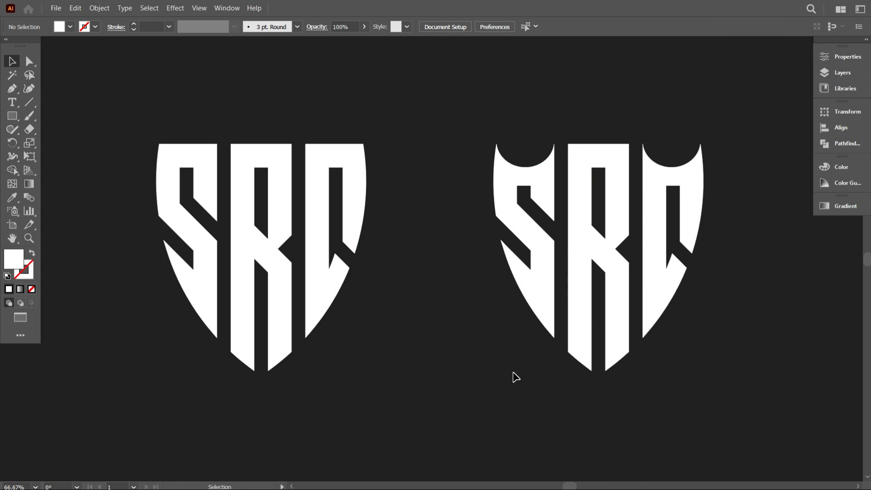